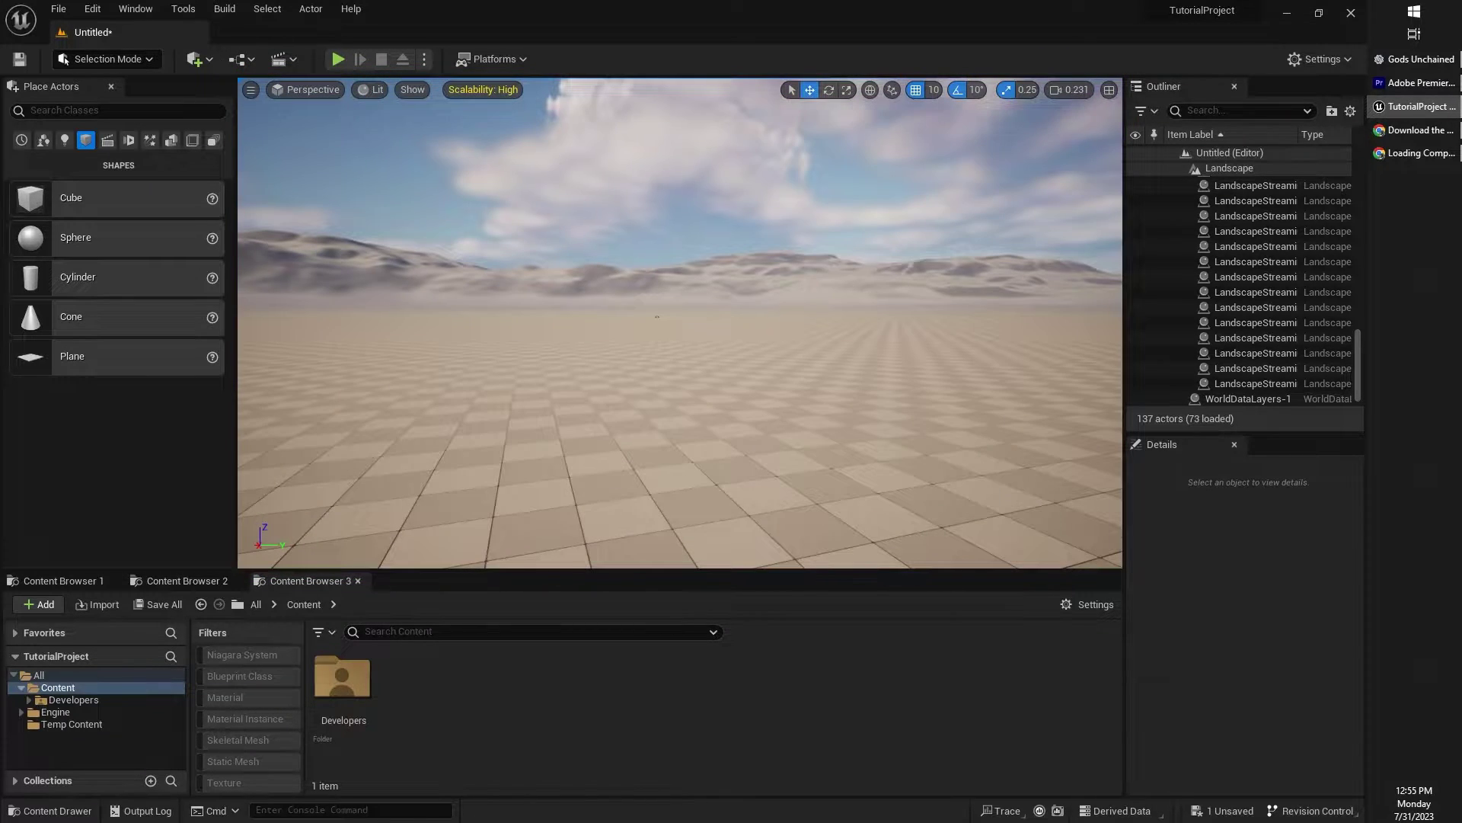
- Add a sphere to the level and move it across the ground to about X -9160, Y -3540, Z 170
right_drag(656, 317, 321, 271)
right_drag(746, 297, 822, 336)
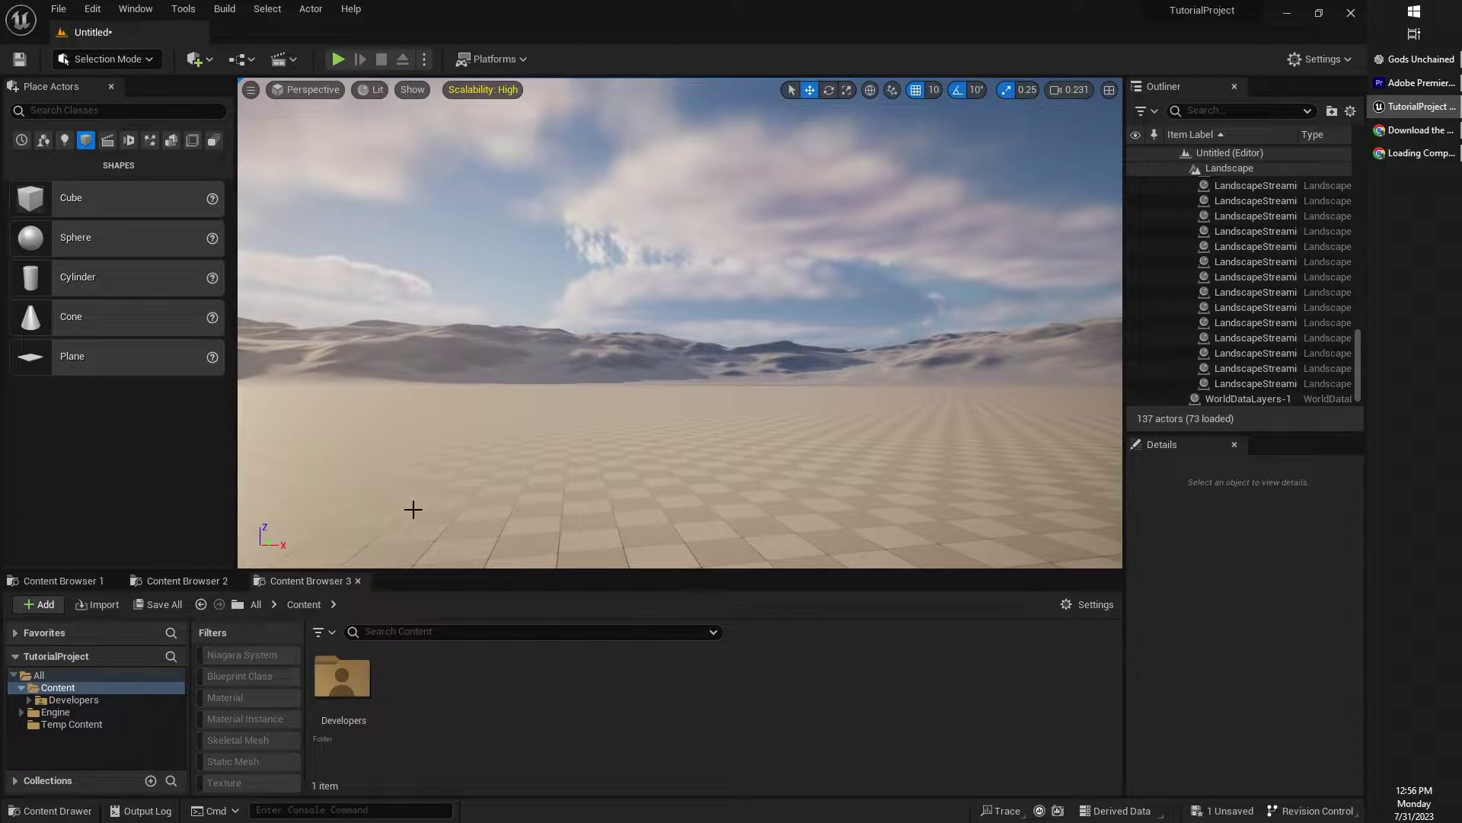
click(766, 432)
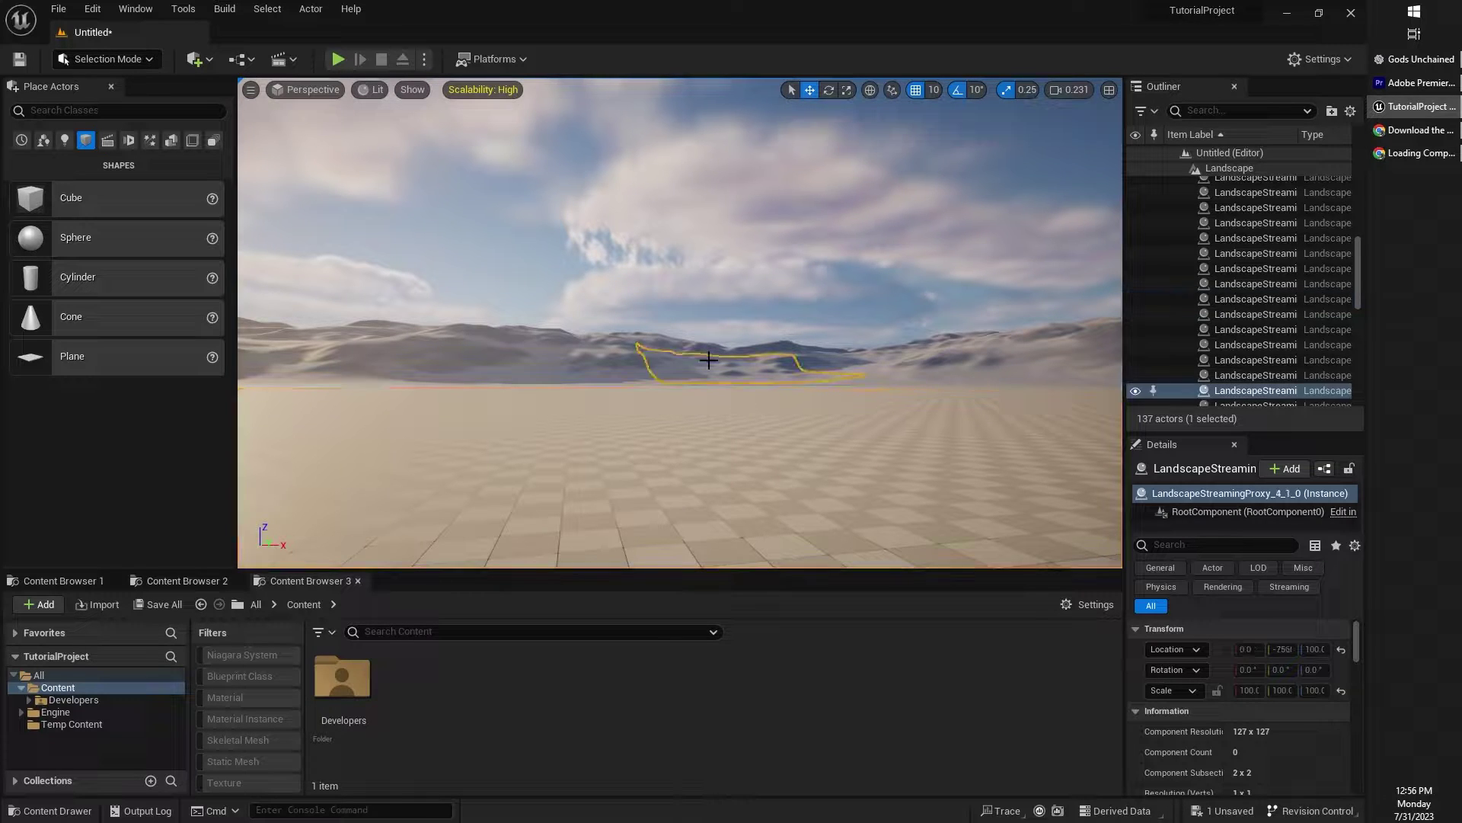
click(393, 358)
drag(53, 245, 604, 366)
click(669, 298)
click(597, 410)
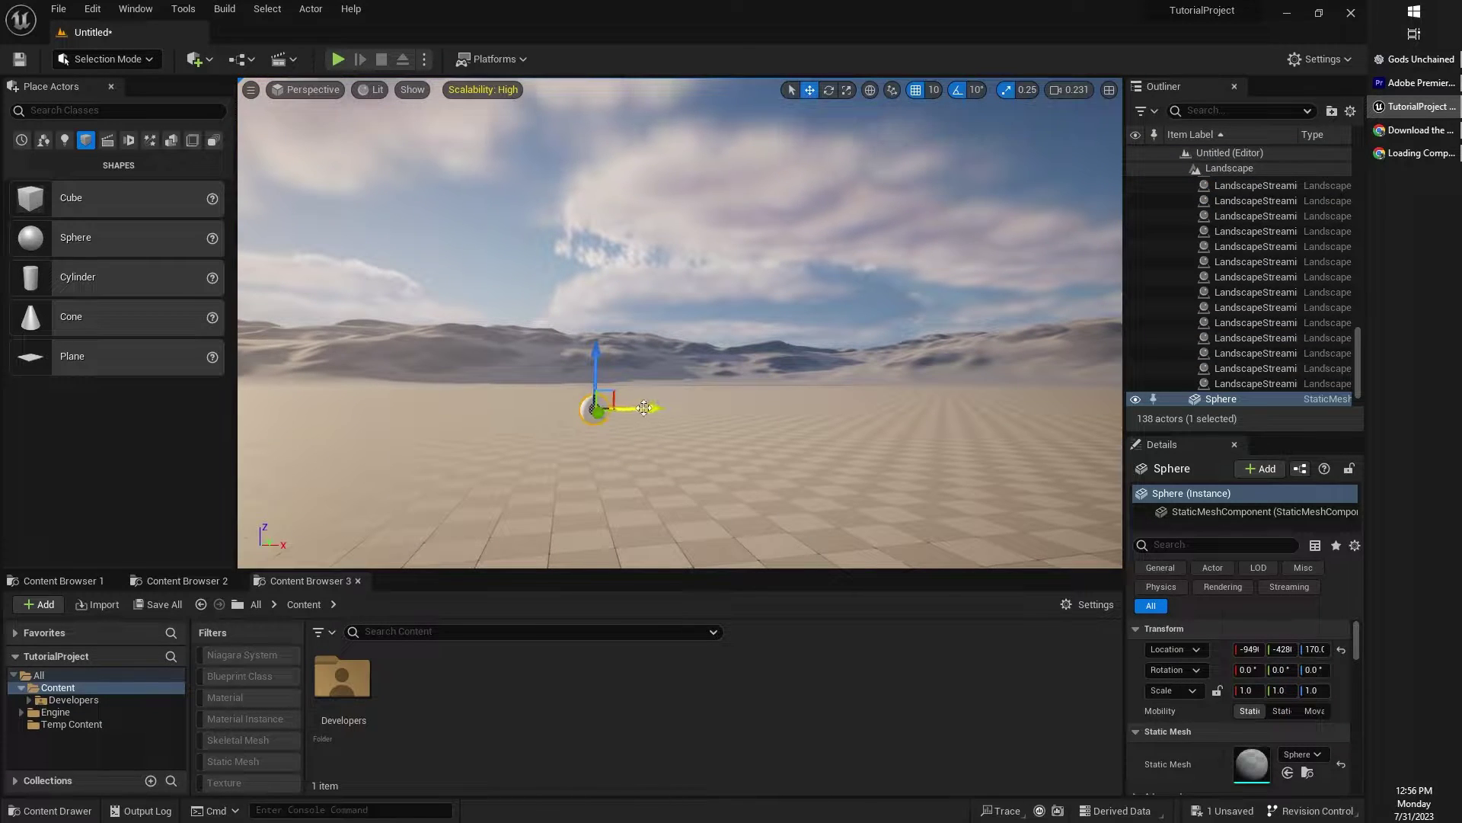
drag(596, 410, 857, 491)
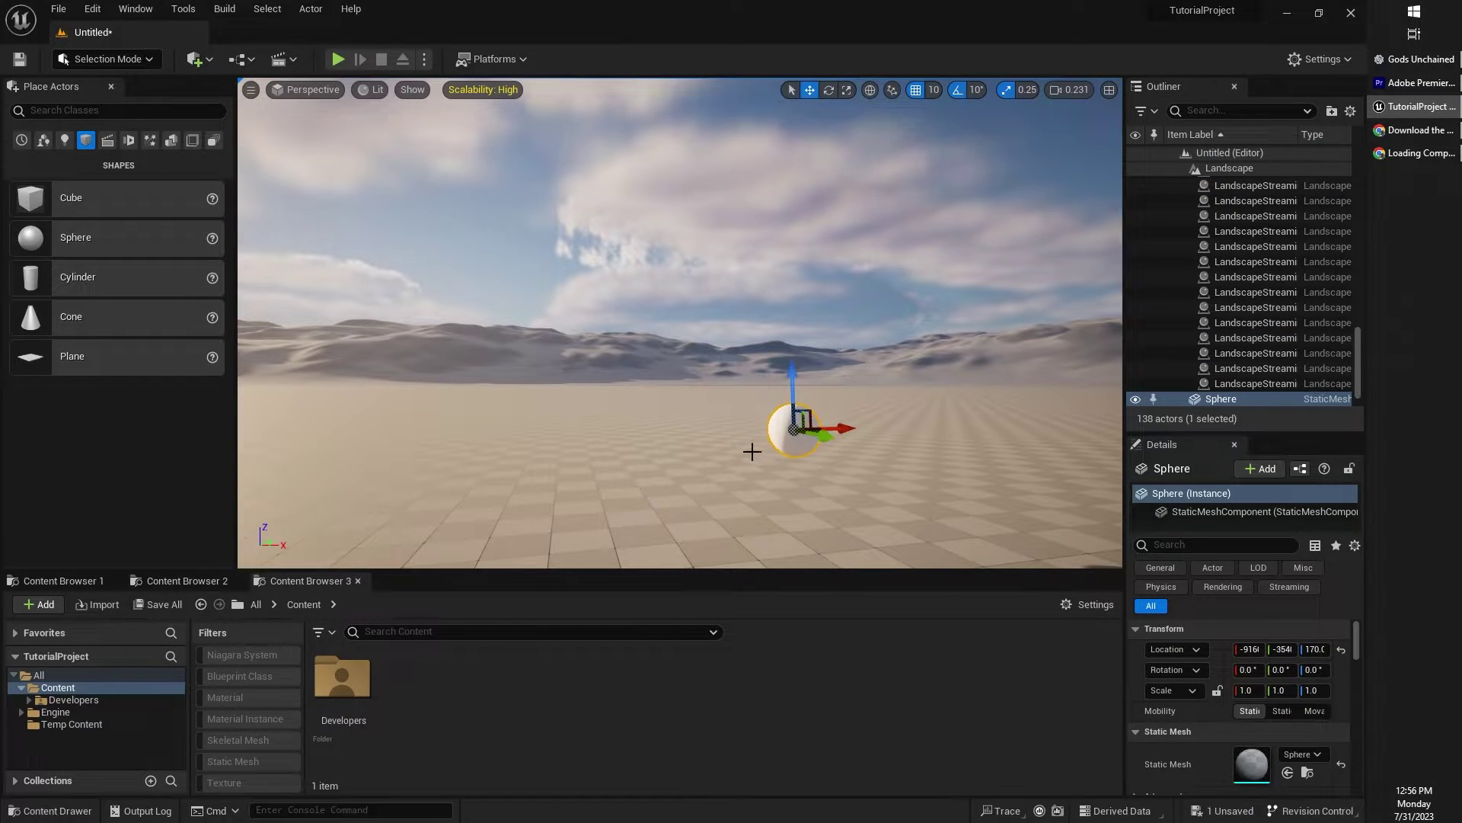
- Fly around the landscape and raise the camera speed to 0.462
right_drag(661, 347, 604, 132)
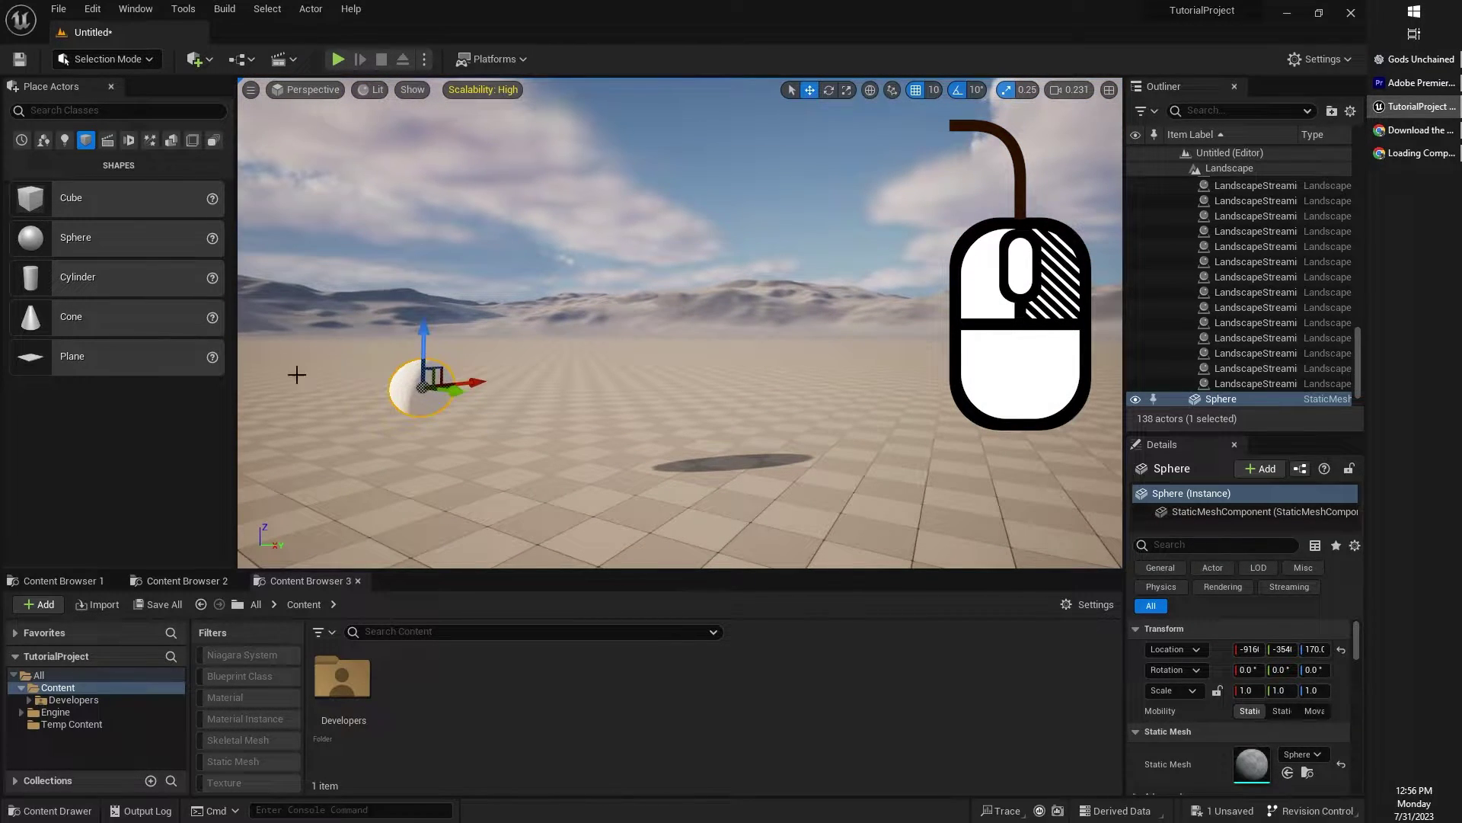
right_drag(734, 360, 536, 326)
right_drag(743, 415, 796, 398)
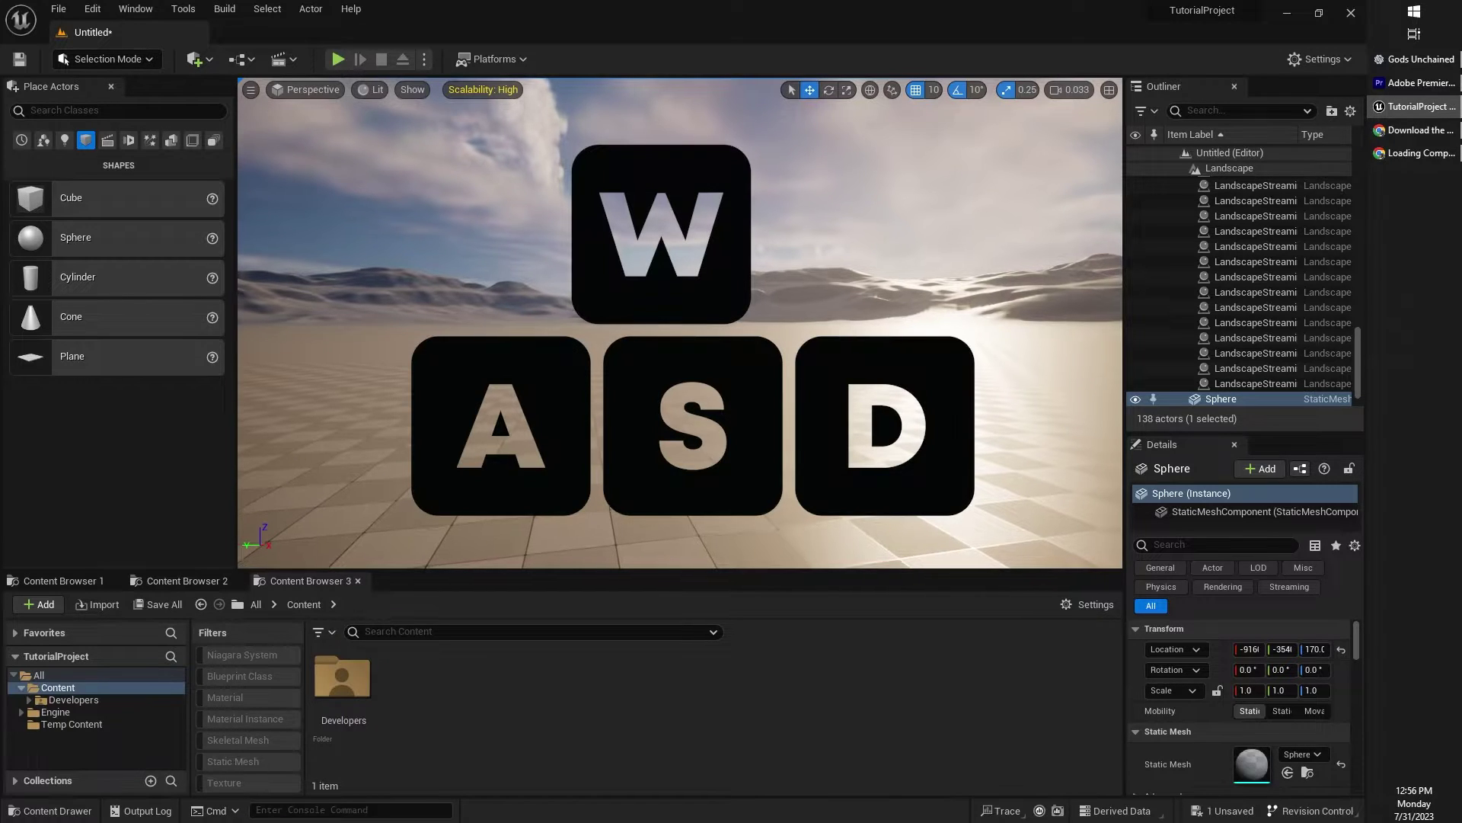
scroll(679, 322, up, 1)
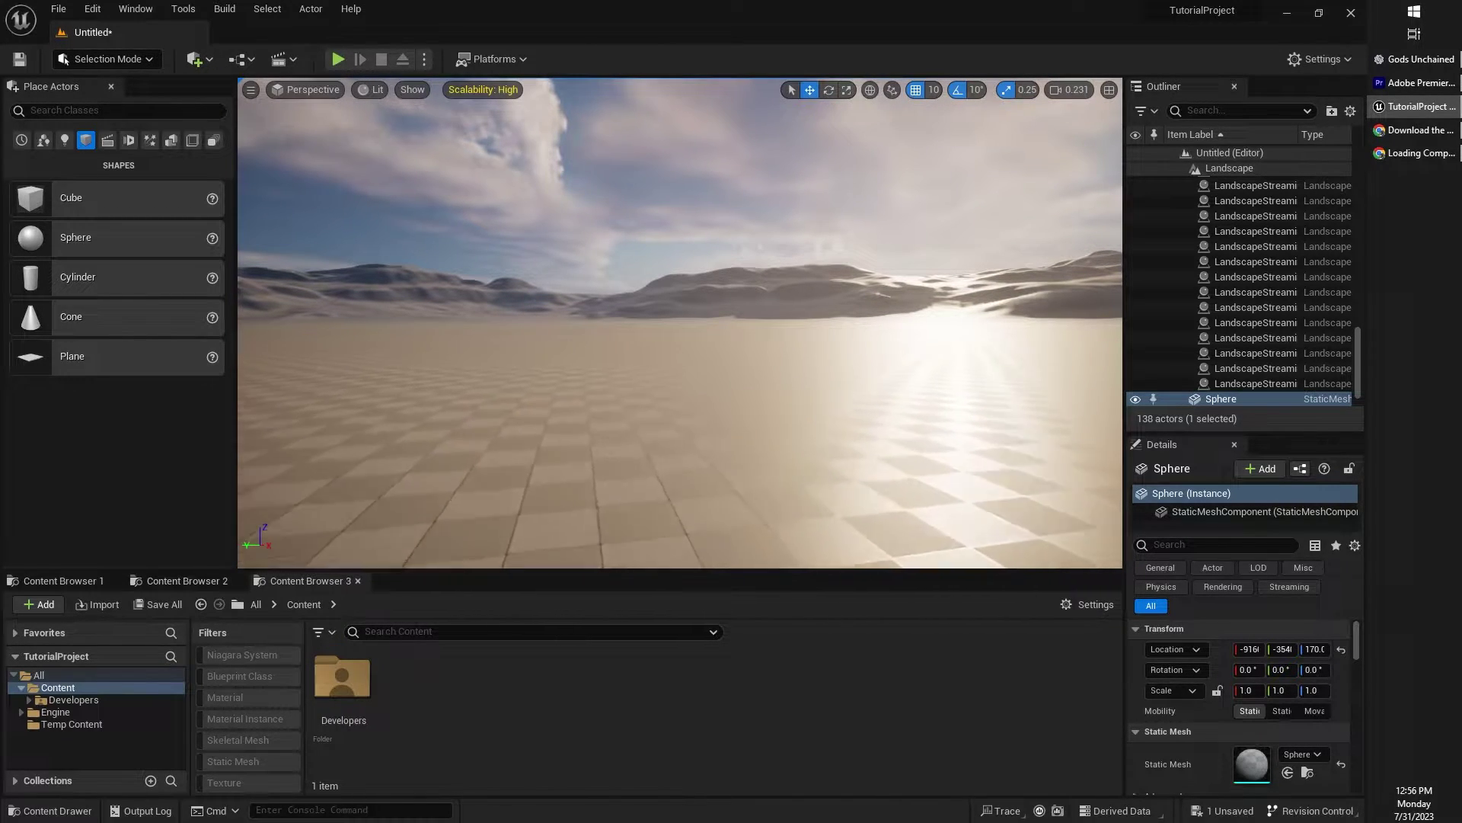
scroll(796, 398, up, 1)
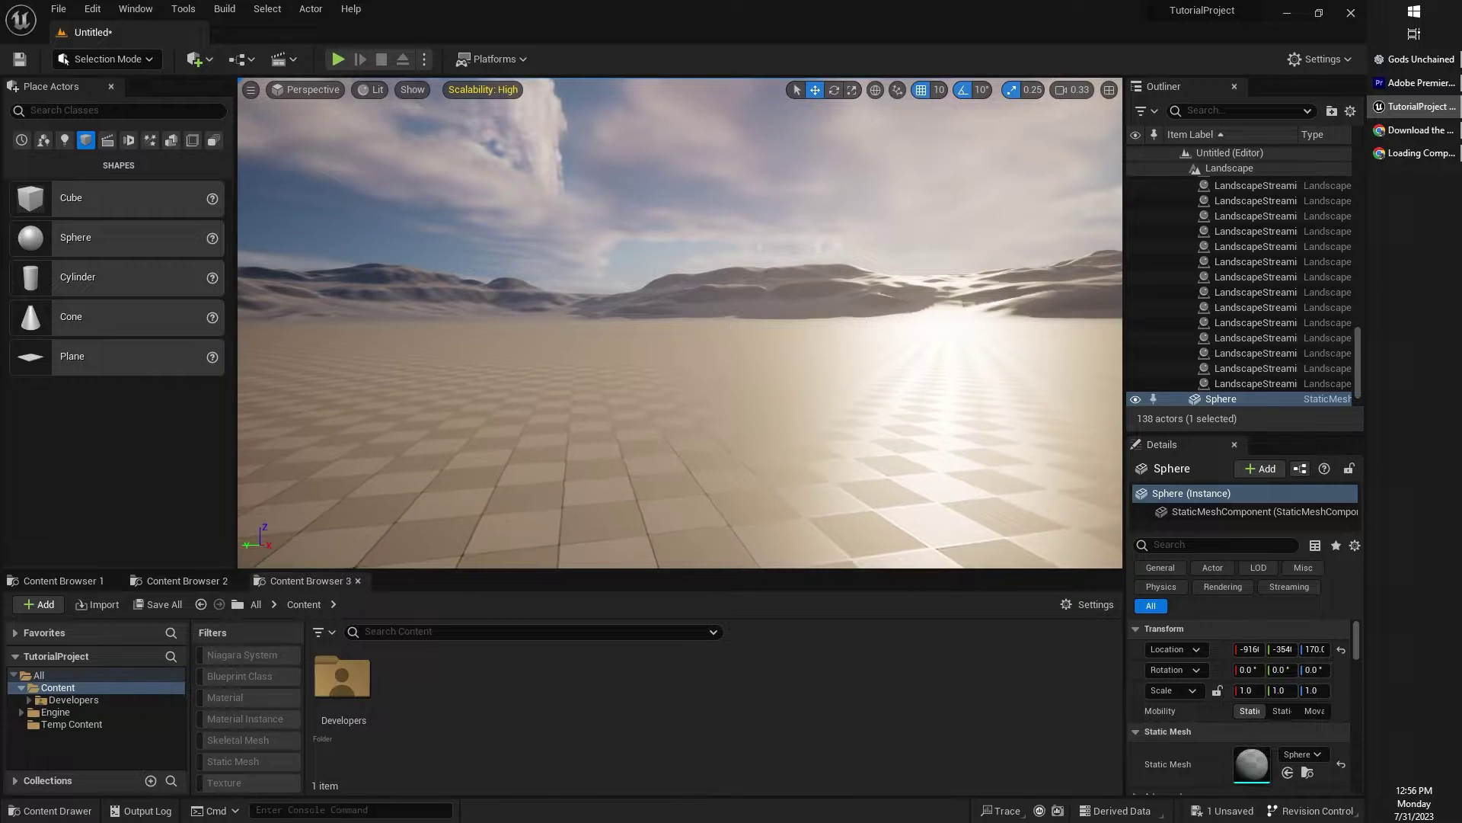
scroll(679, 323, up, 1)
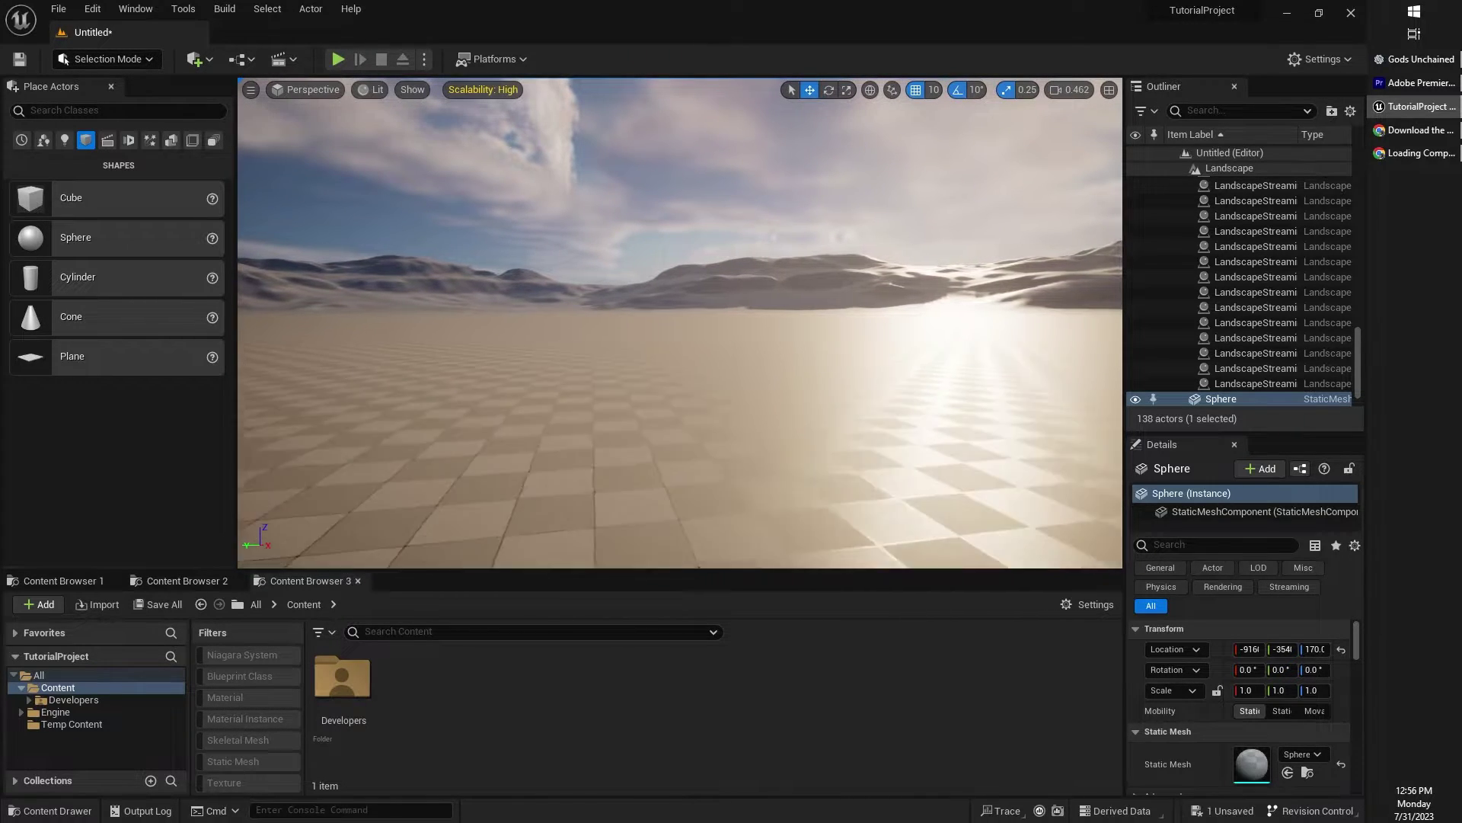
- Fly the camera through the landscape in all directions, including up and down, and view the sphere from above
right_drag(679, 322, 685, 354)
right_drag(815, 408, 772, 321)
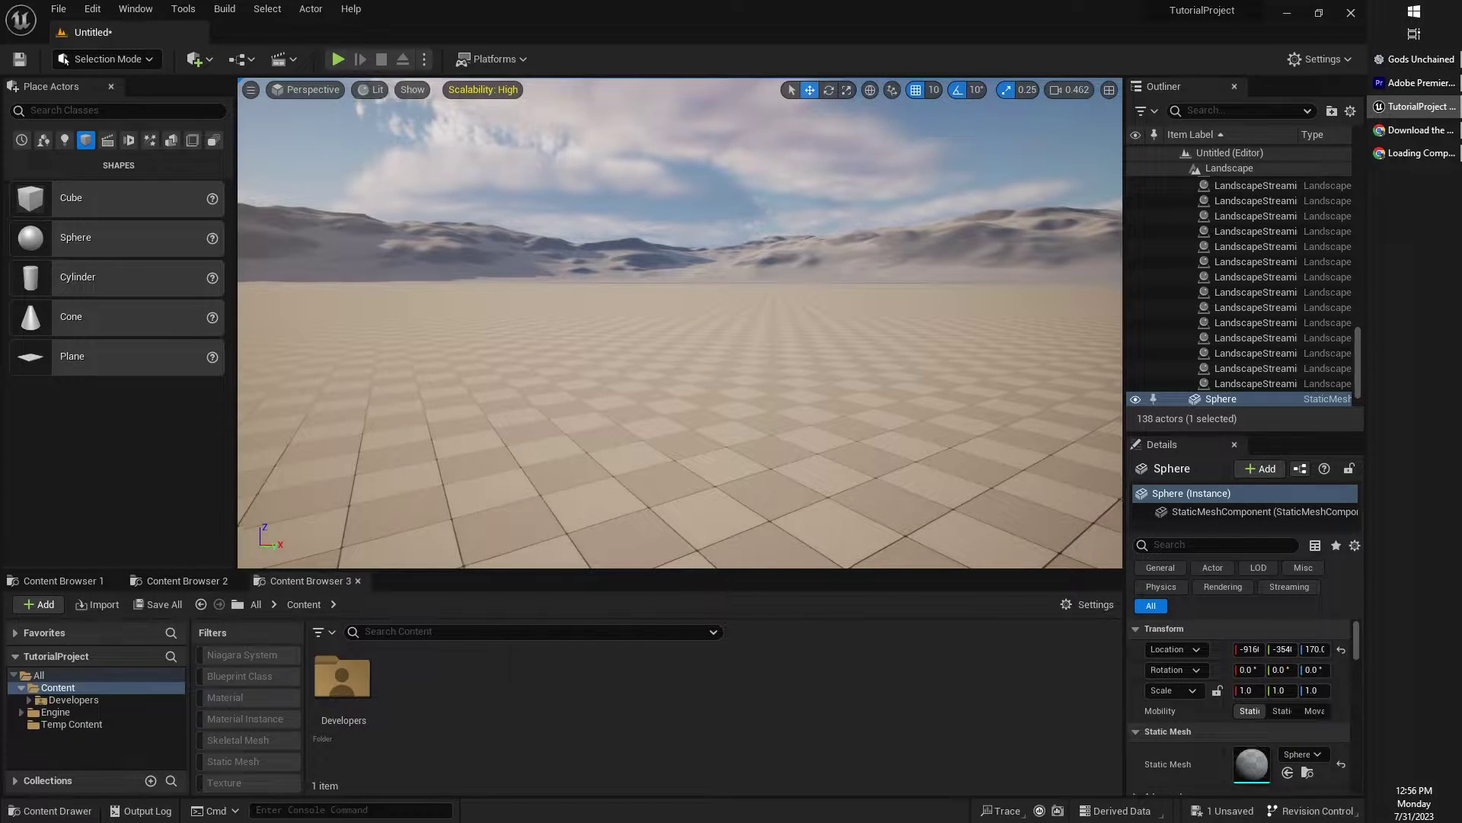
right_drag(771, 321, 403, 290)
right_drag(800, 290, 921, 304)
right_drag(712, 297, 723, 297)
key(q)
key(e)
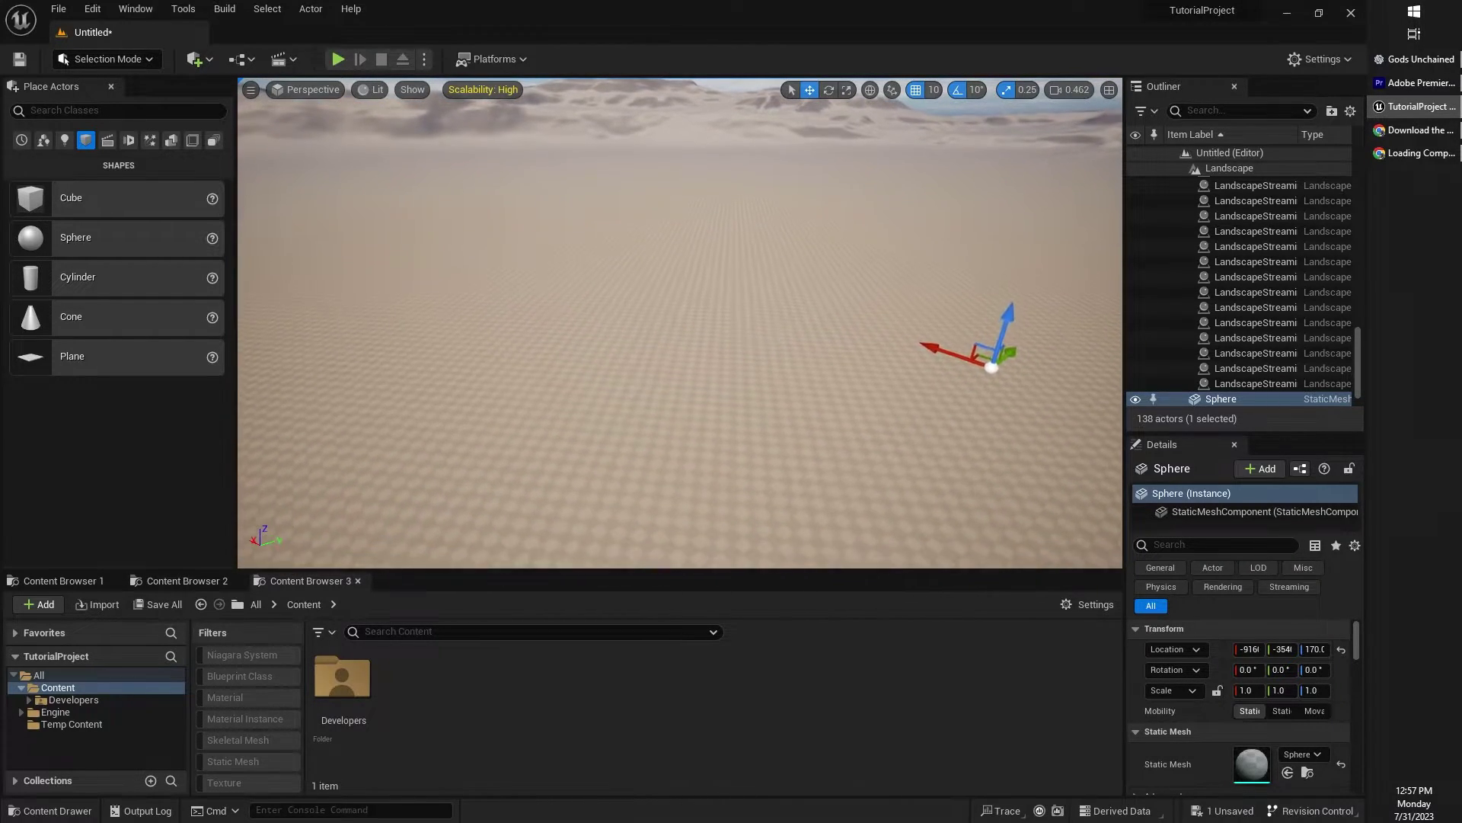
right_drag(680, 323, 792, 198)
right_drag(708, 263, 876, 245)
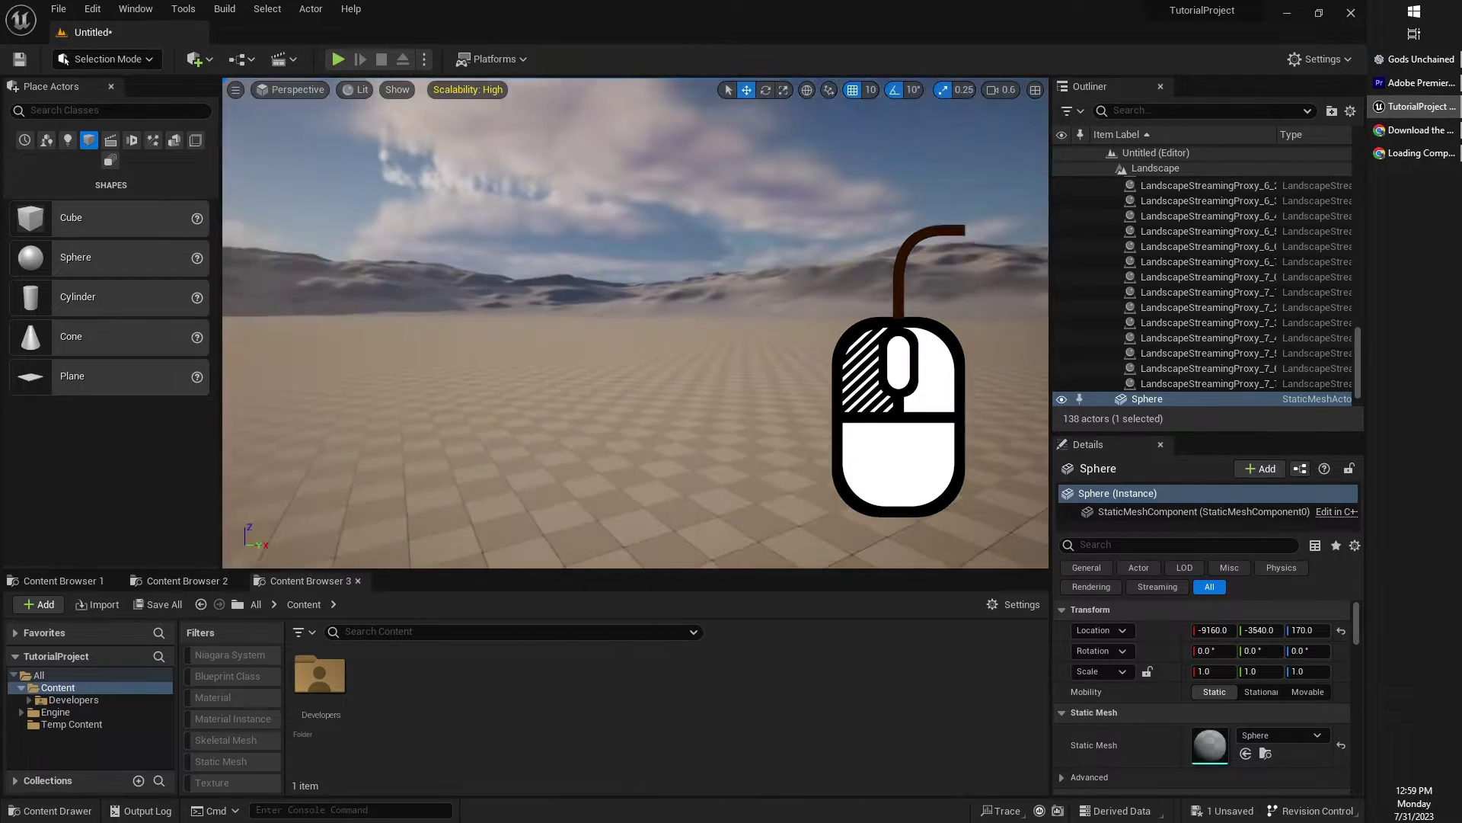
- Glide the camera over the checkered ground, turning it to view the surrounding hills
drag(636, 323, 365, 328)
drag(488, 322, 441, 442)
right_drag(656, 458, 640, 495)
mouse_move(751, 363)
right_down()
mouse_move(751, 442)
mouse_move(751, 362)
right_up()
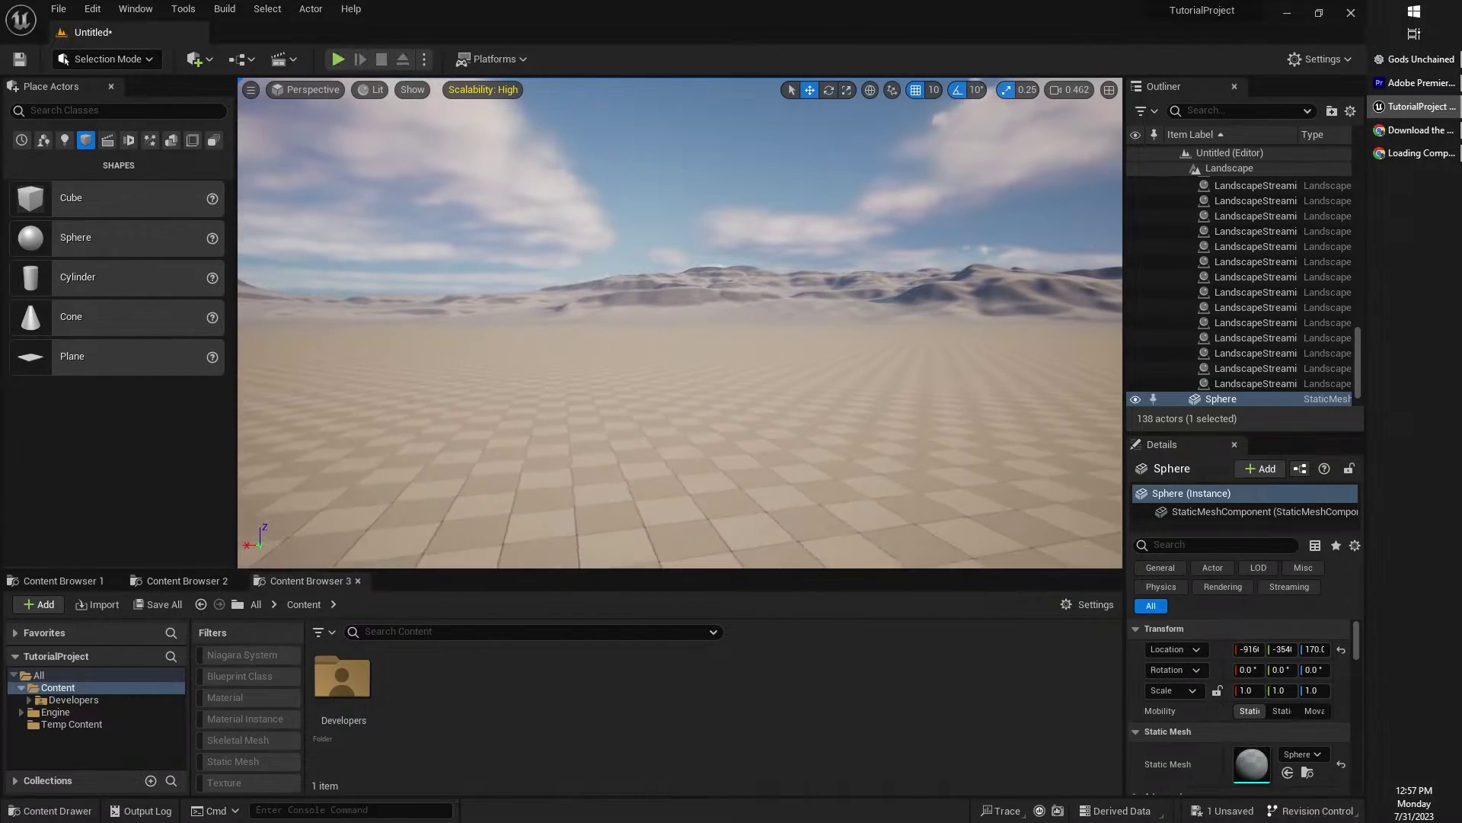
right_drag(680, 323, 688, 327)
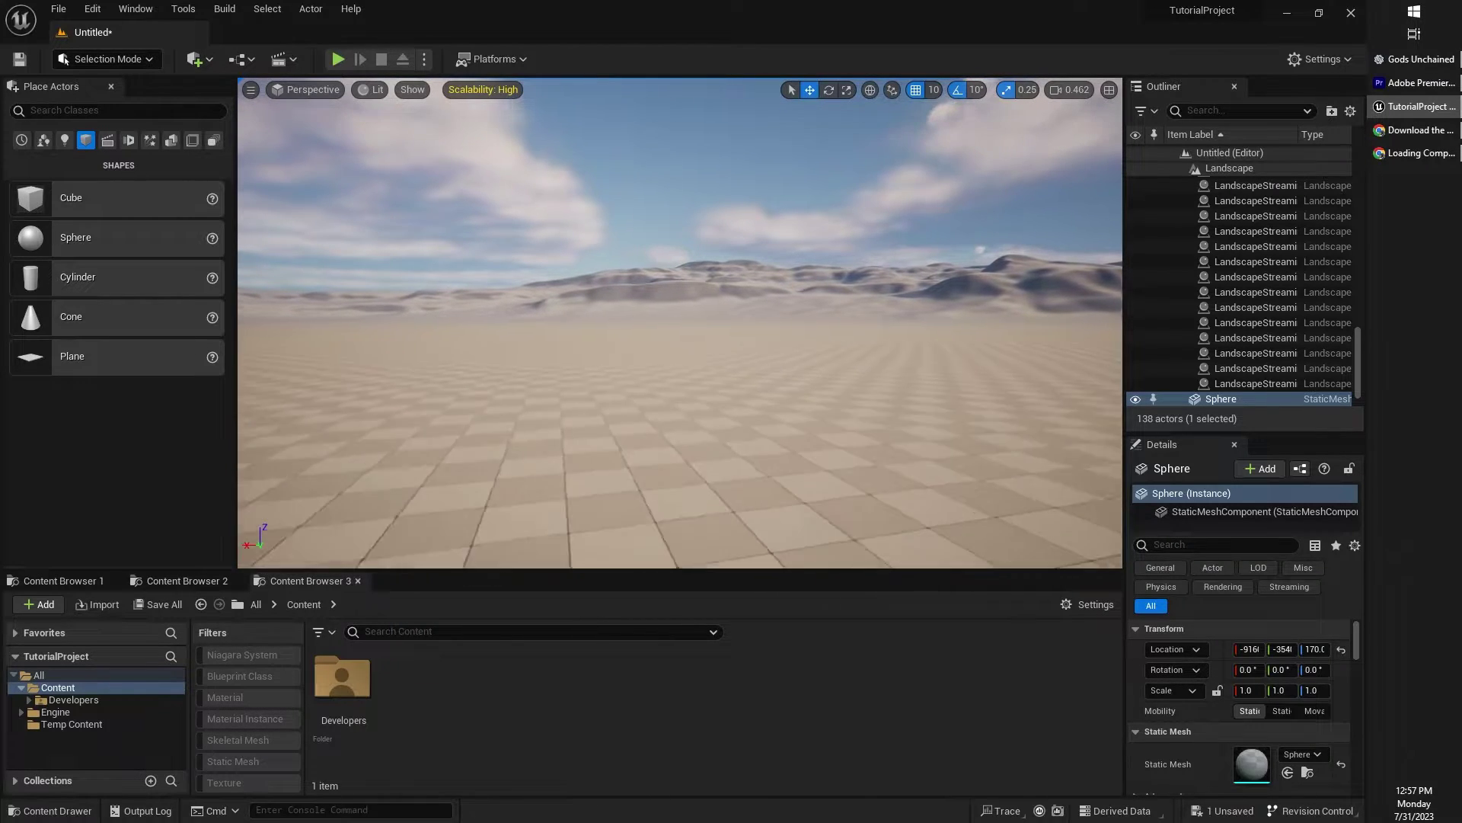
right_drag(782, 327, 782, 331)
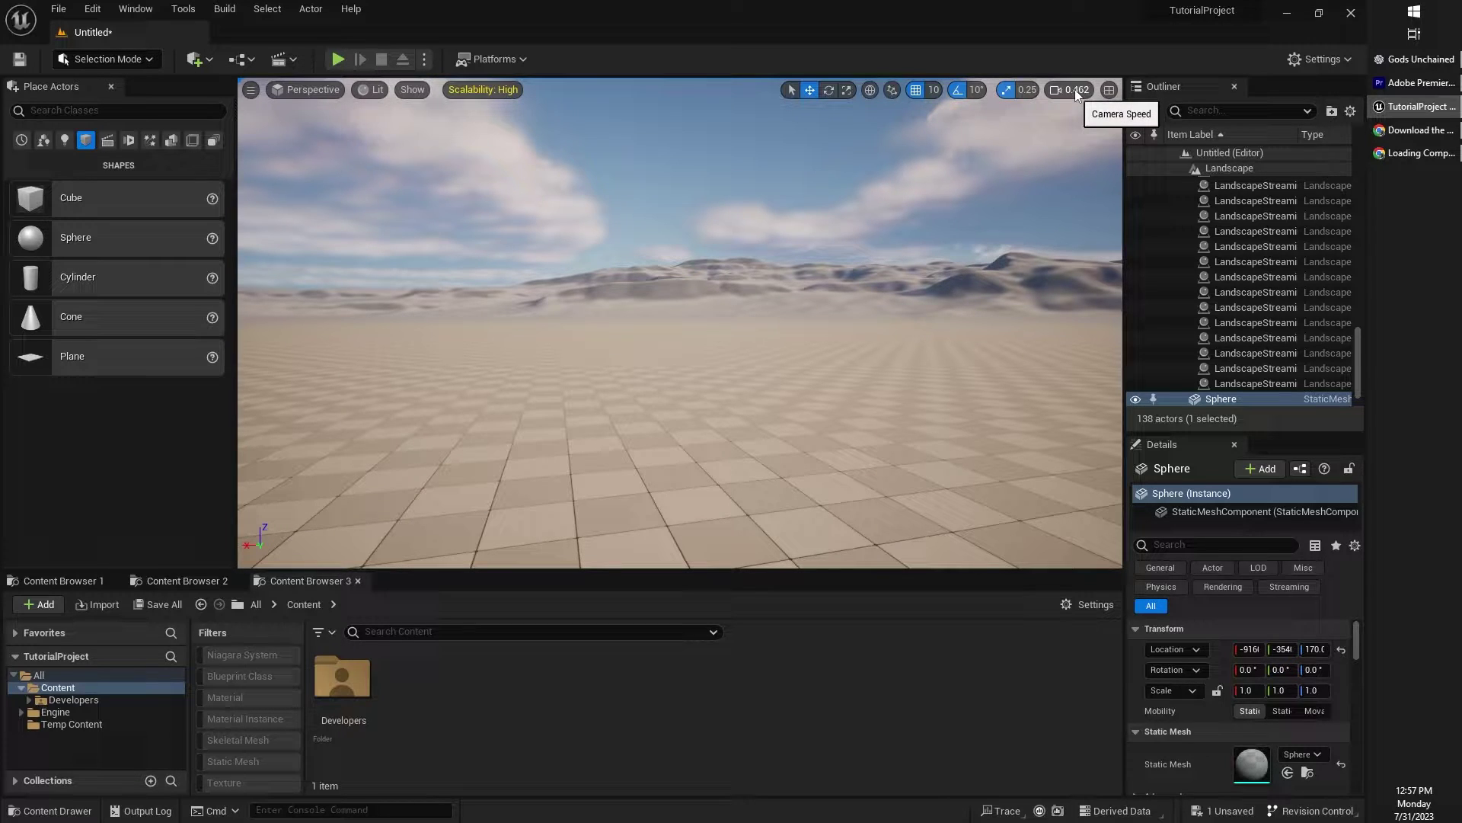
- Set the camera speed to 44.8 and fly forward and backward over the landscape
click(1076, 89)
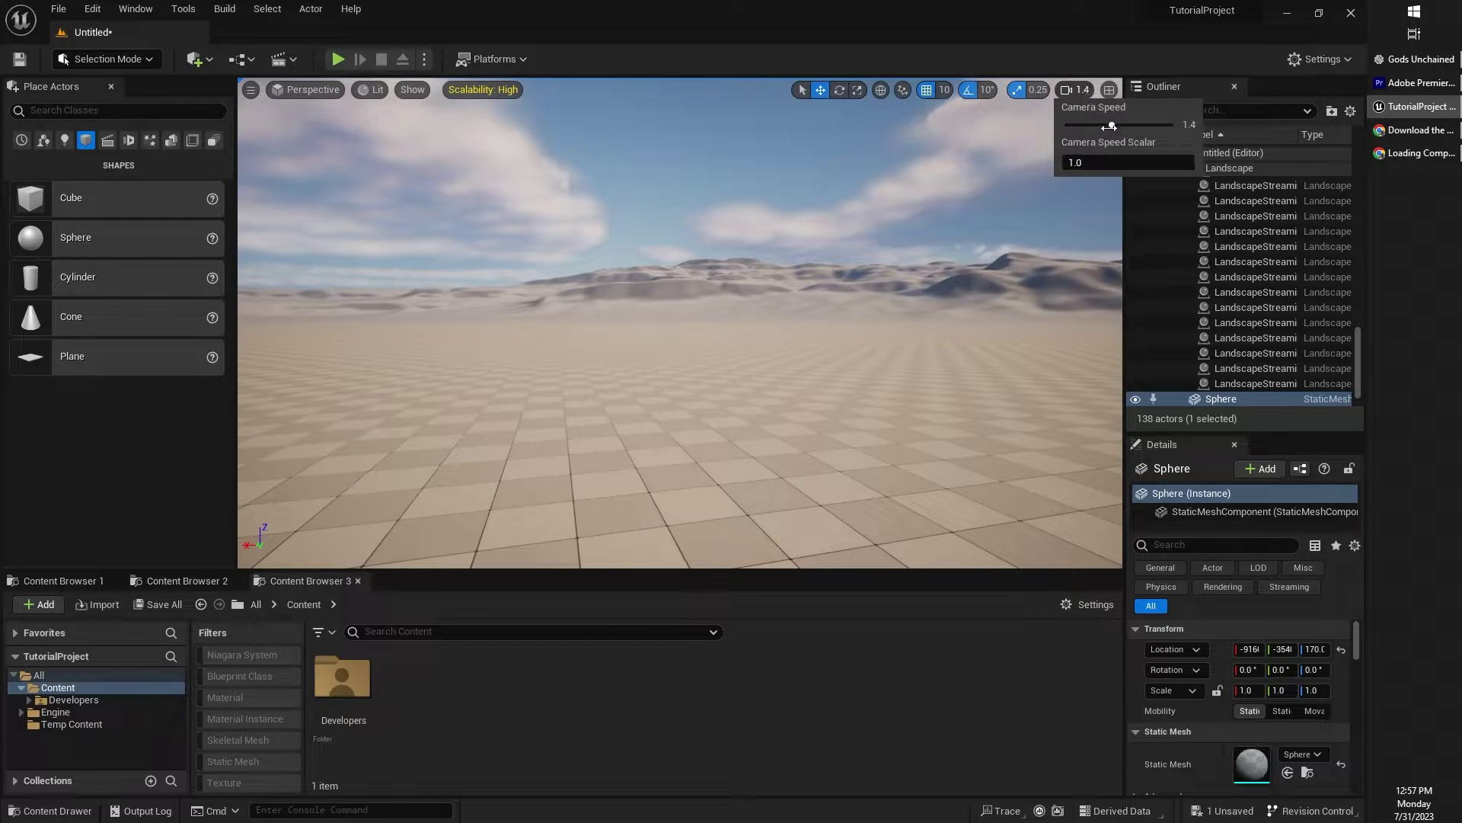
drag(1109, 128, 1147, 134)
key(w)
right_drag(751, 282, 707, 285)
key(s)
- Set the camera speed to 0.5 and move the camera slowly above the sphere
click(1078, 92)
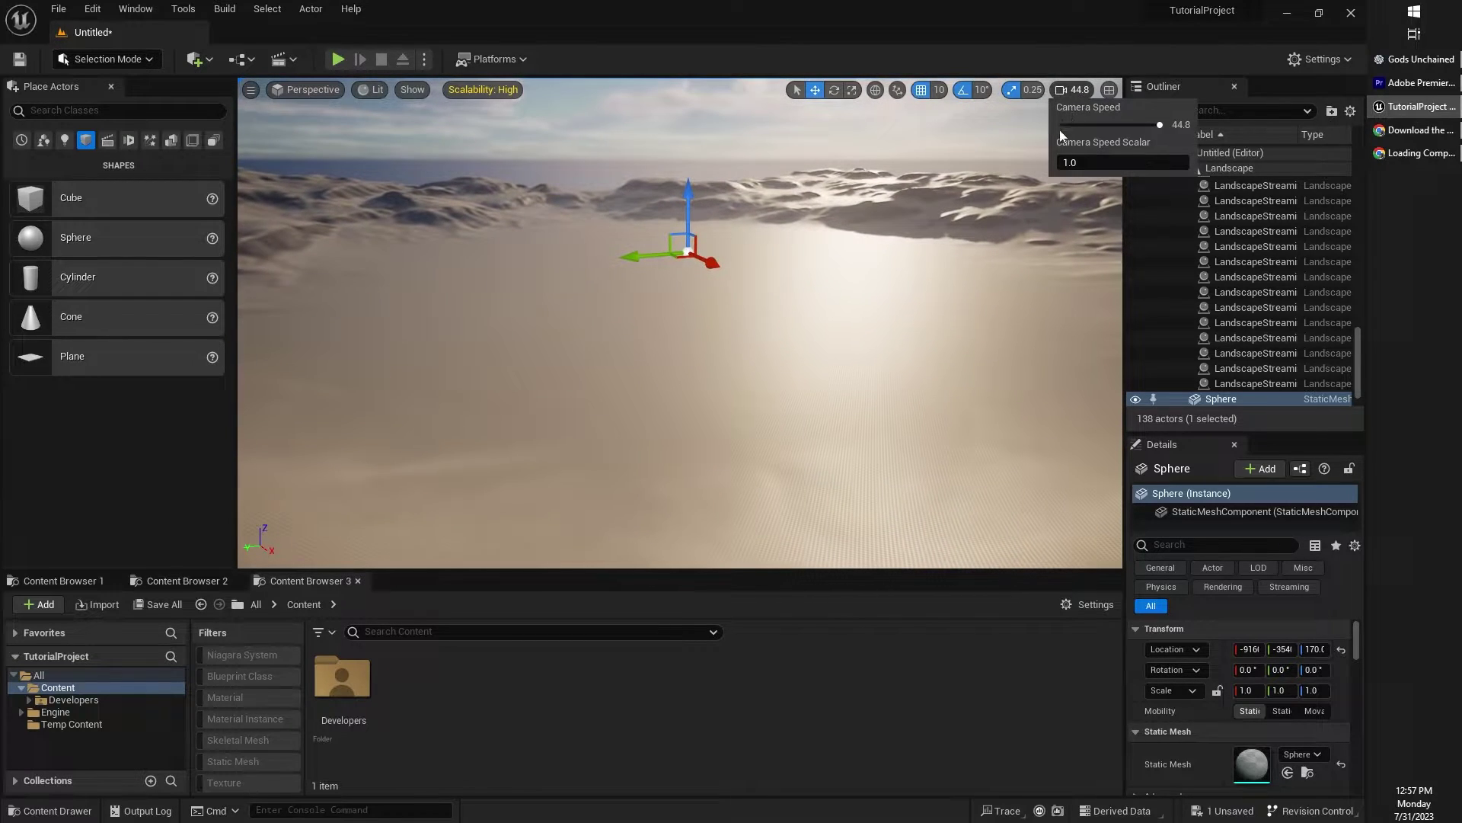
click(1061, 125)
drag(1067, 126, 1081, 125)
right_drag(781, 285, 828, 233)
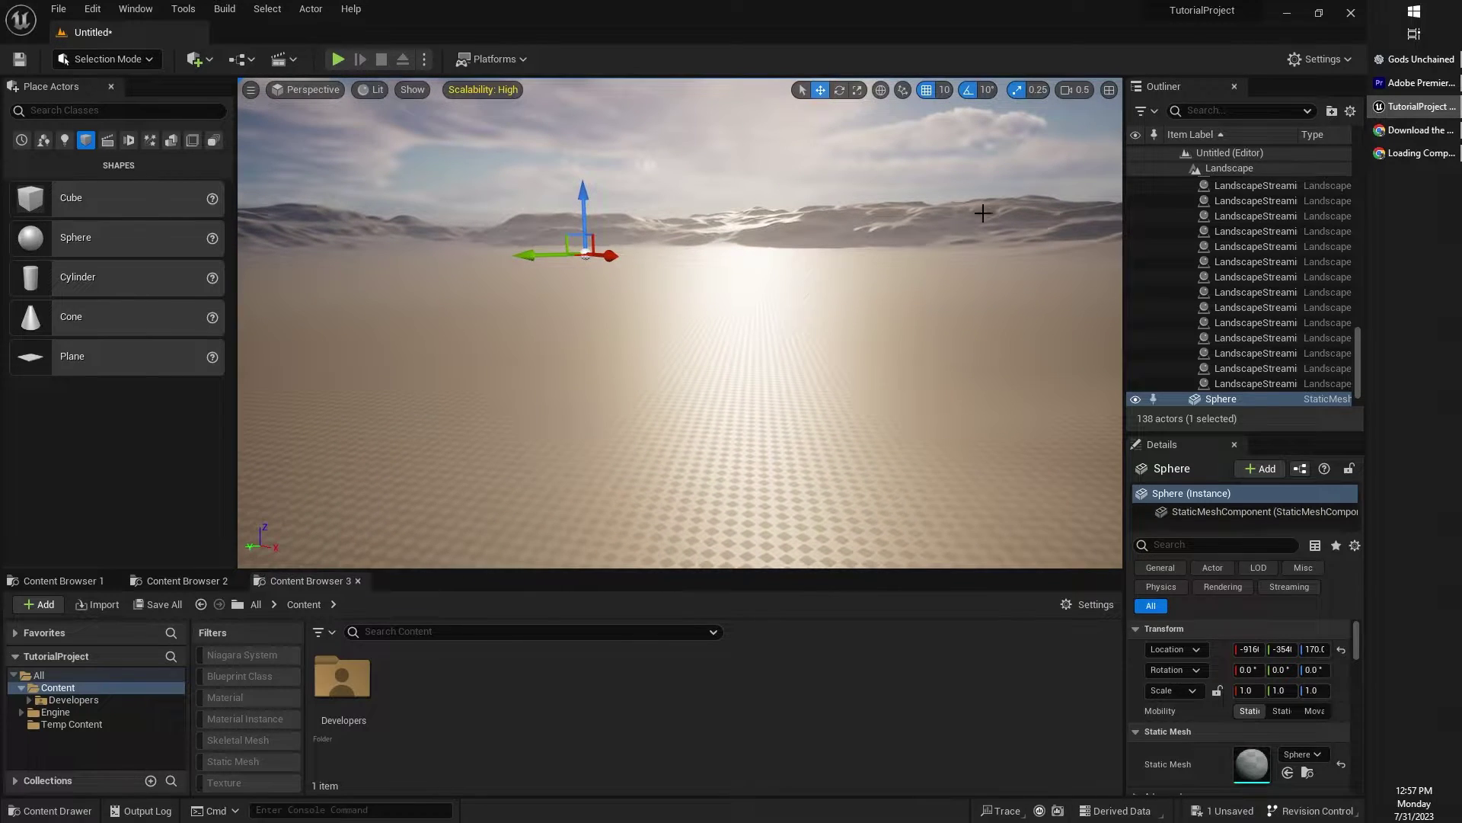
- Vary the camera speed repeatedly while flying above the landscape, ending at a speed of 1
click(1085, 90)
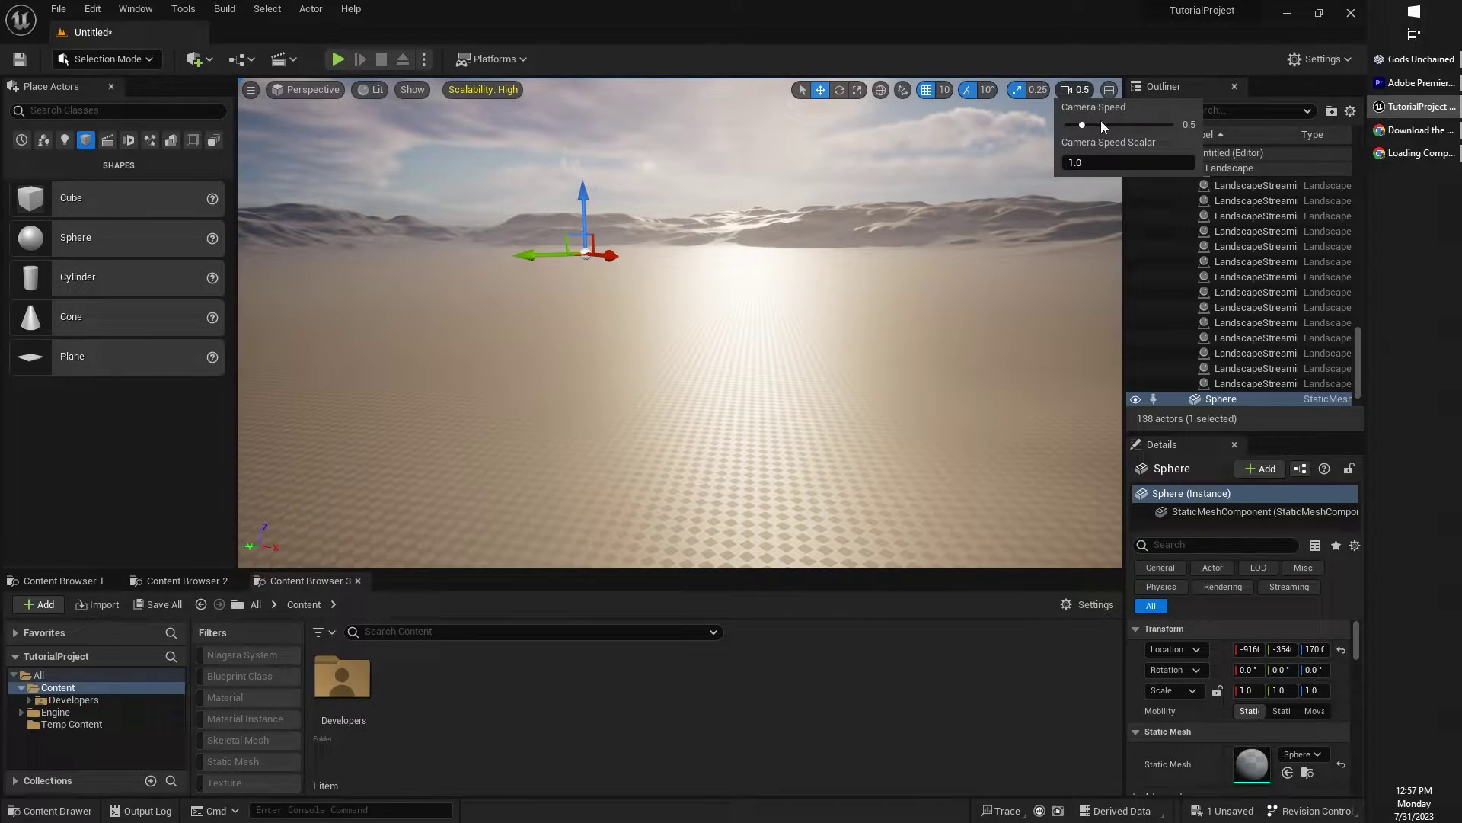
mouse_move(972, 371)
right_down()
mouse_move(956, 385)
mouse_move(983, 373)
mouse_move(968, 384)
mouse_move(975, 347)
mouse_move(983, 372)
mouse_move(1005, 375)
mouse_move(937, 356)
mouse_move(983, 377)
mouse_move(945, 364)
mouse_move(964, 375)
mouse_move(983, 376)
mouse_move(962, 361)
mouse_move(990, 364)
mouse_move(953, 358)
mouse_move(937, 422)
mouse_move(952, 371)
mouse_move(1089, 426)
mouse_move(1099, 489)
mouse_move(1117, 371)
mouse_move(948, 377)
mouse_move(975, 378)
mouse_move(975, 366)
right_up()
scroll(952, 367, down, 8)
scroll(946, 373, up, 8)
scroll(947, 372, down, 8)
scroll(1098, 489, up, 2)
key(w)
scroll(1118, 374, up, 7)
- Raise the camera speed to 320 and fly rapidly away from the landscape
click(1080, 90)
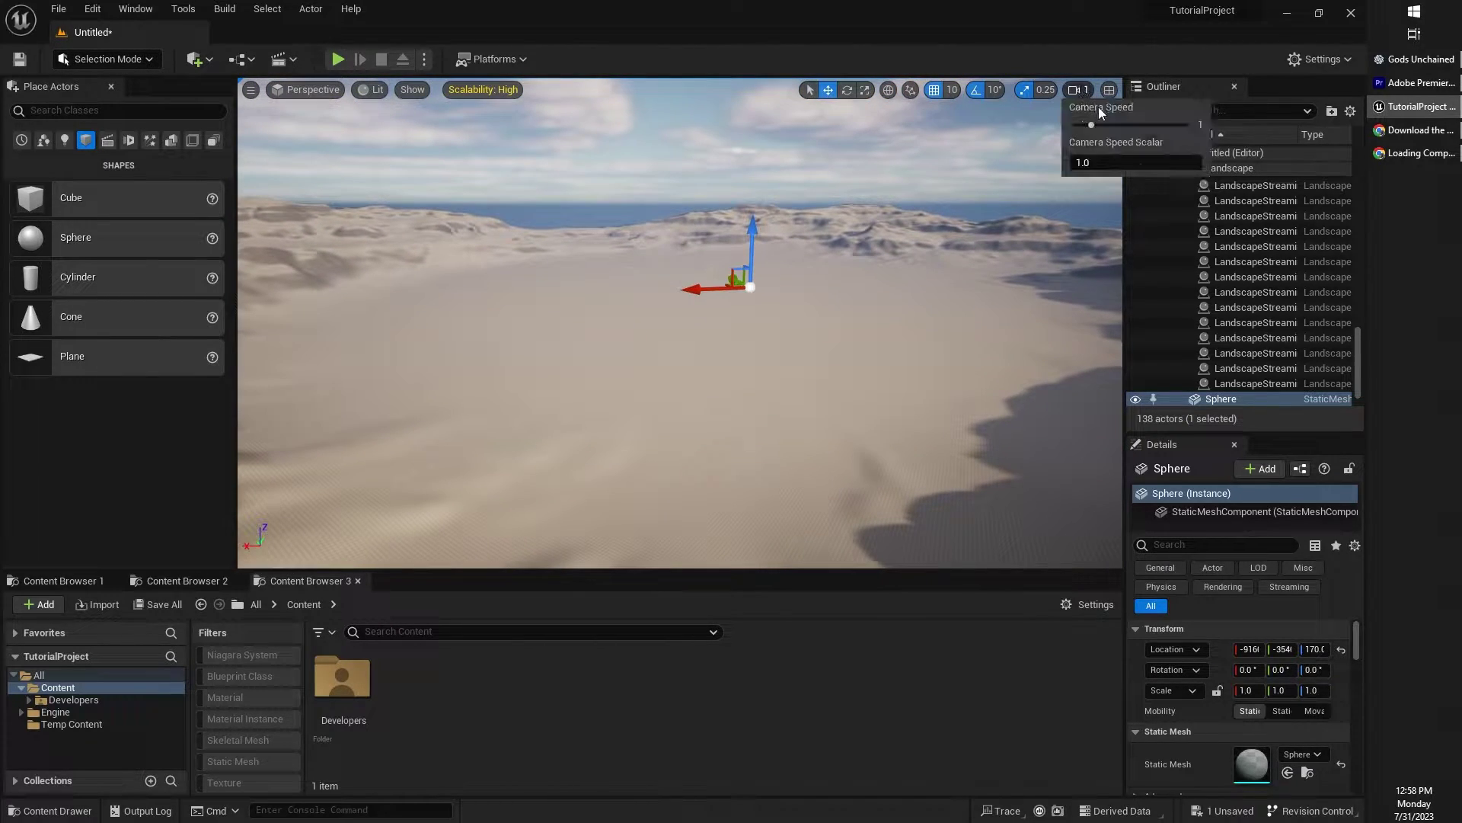
click(1089, 161)
drag(1130, 124, 1165, 124)
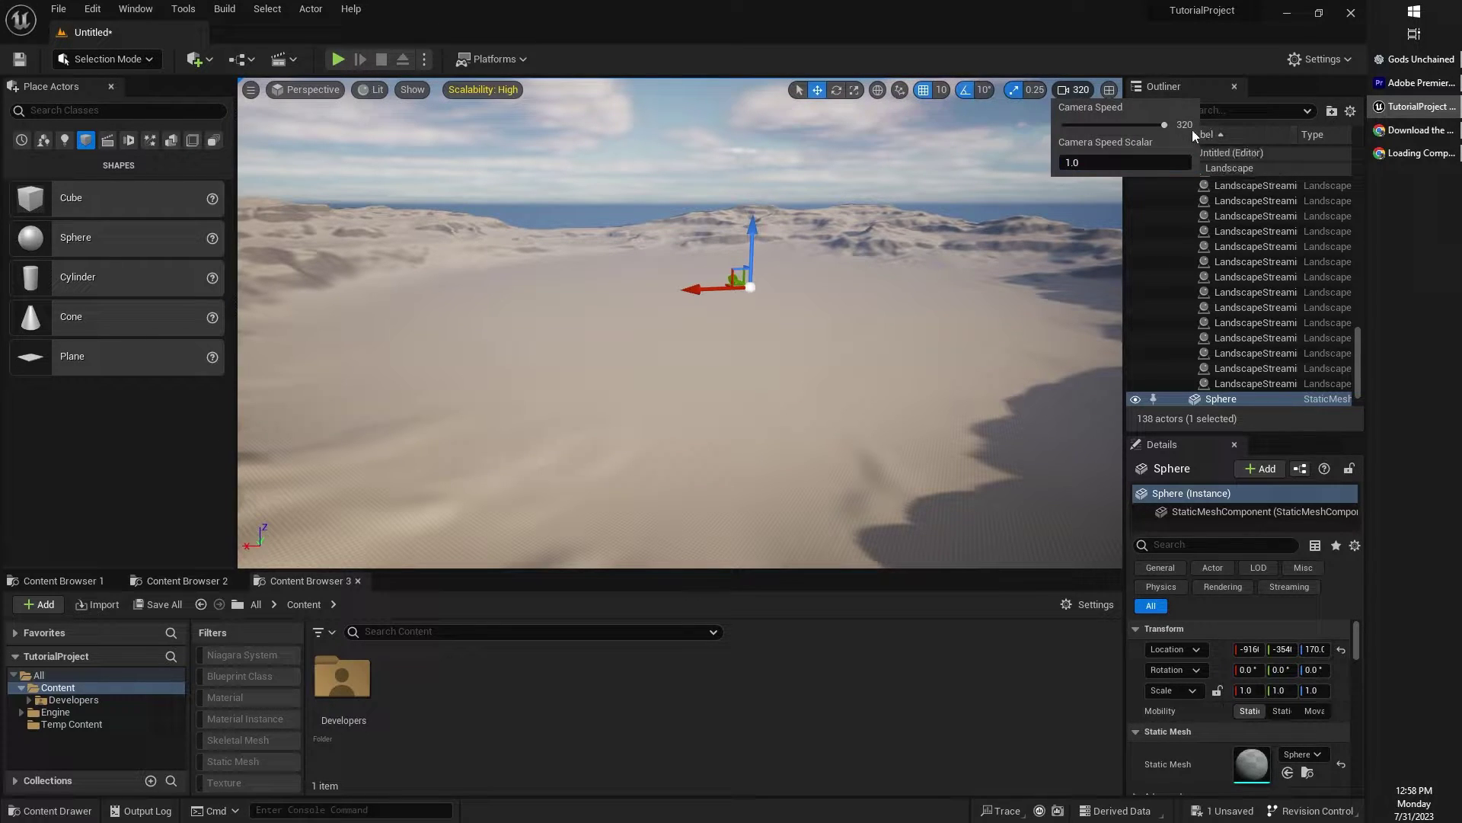
right_drag(709, 293, 708, 175)
key(w)
key(s)
right_drag(1004, 171, 1003, 236)
key(w)
- Set the camera speed scalar to 10 and look around at the multiplied speed
click(1071, 92)
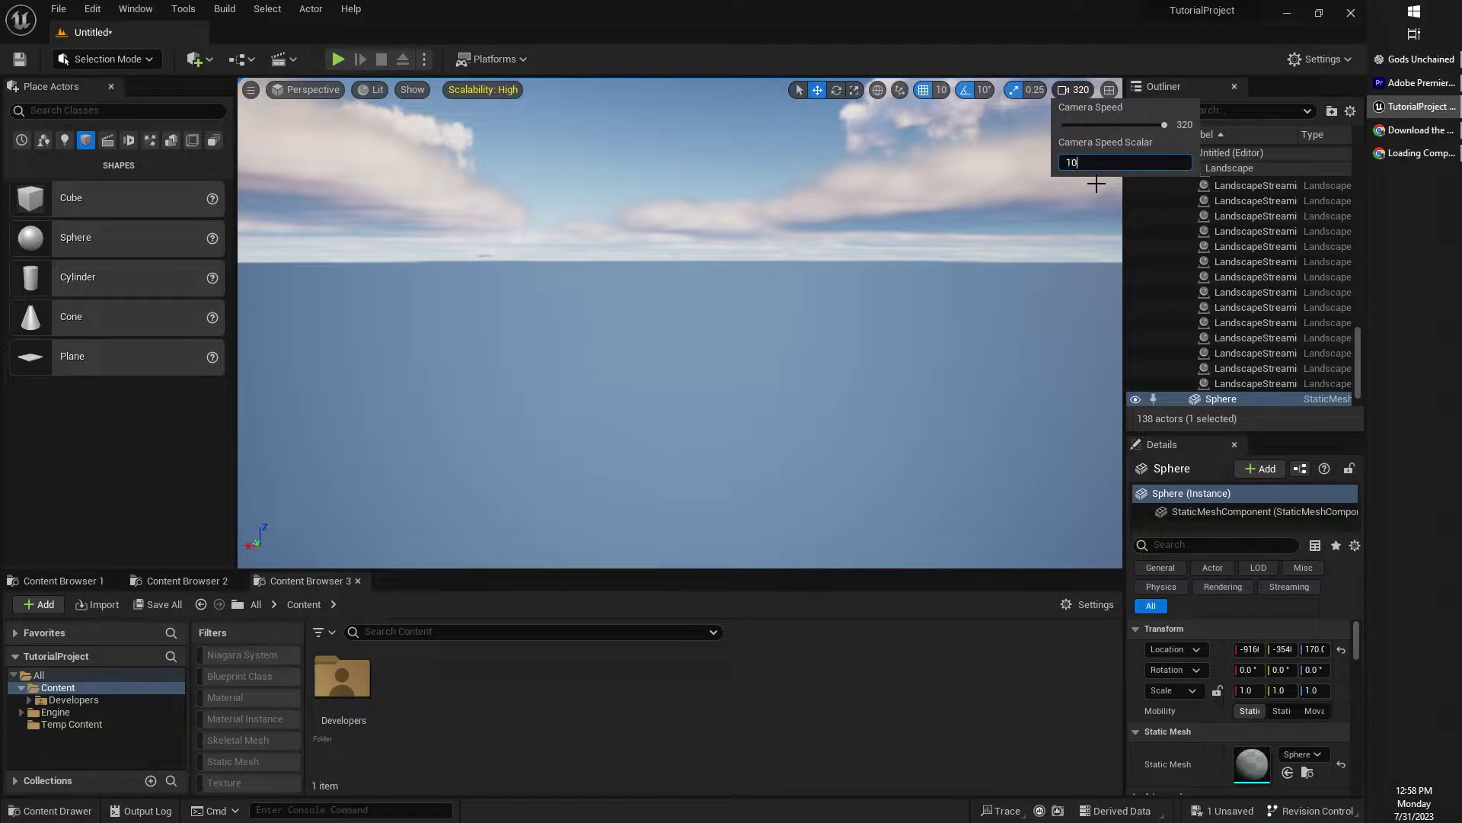
key(Return)
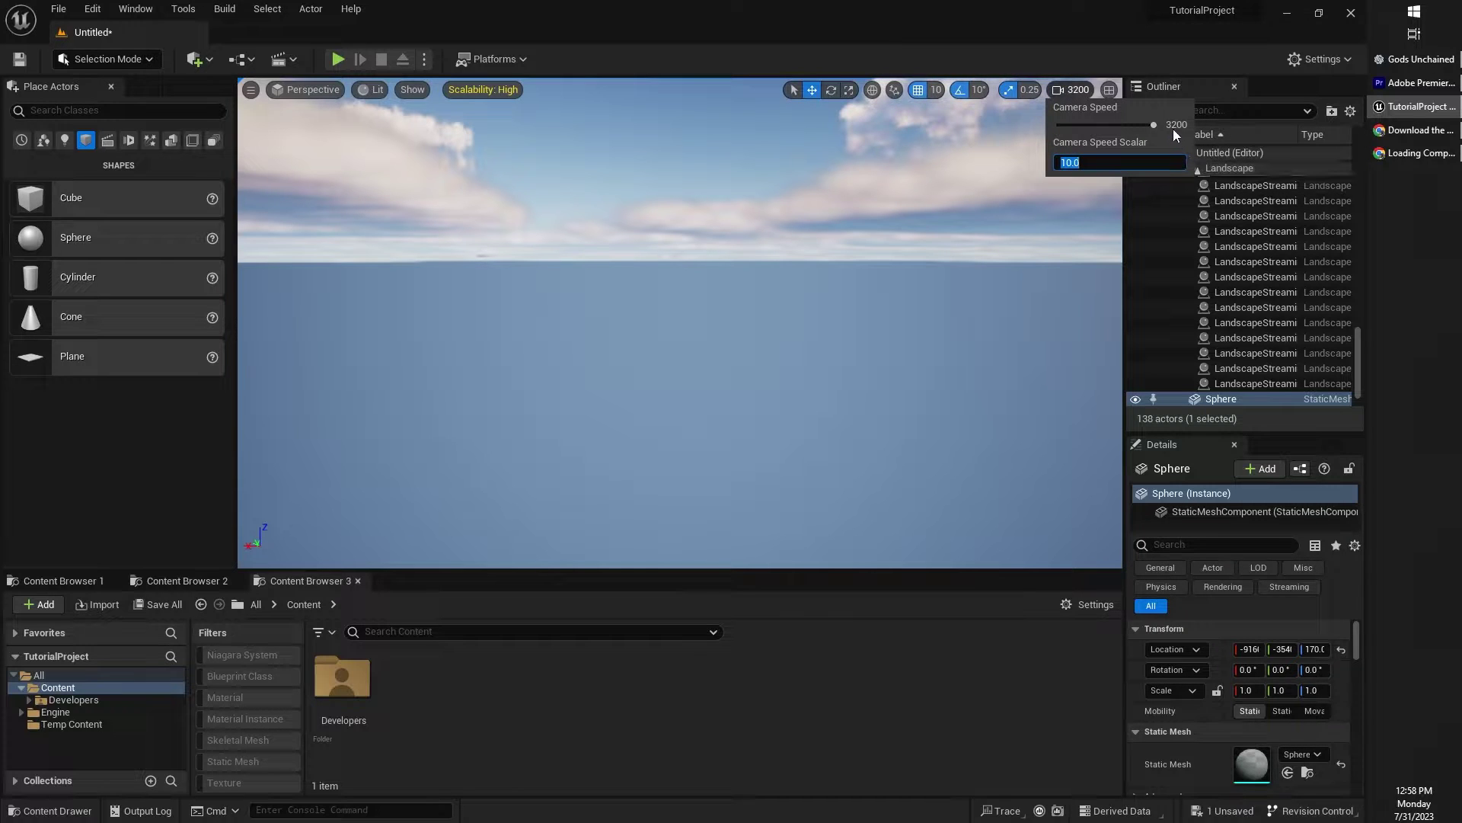
right_drag(851, 284, 851, 454)
right_drag(863, 327, 853, 293)
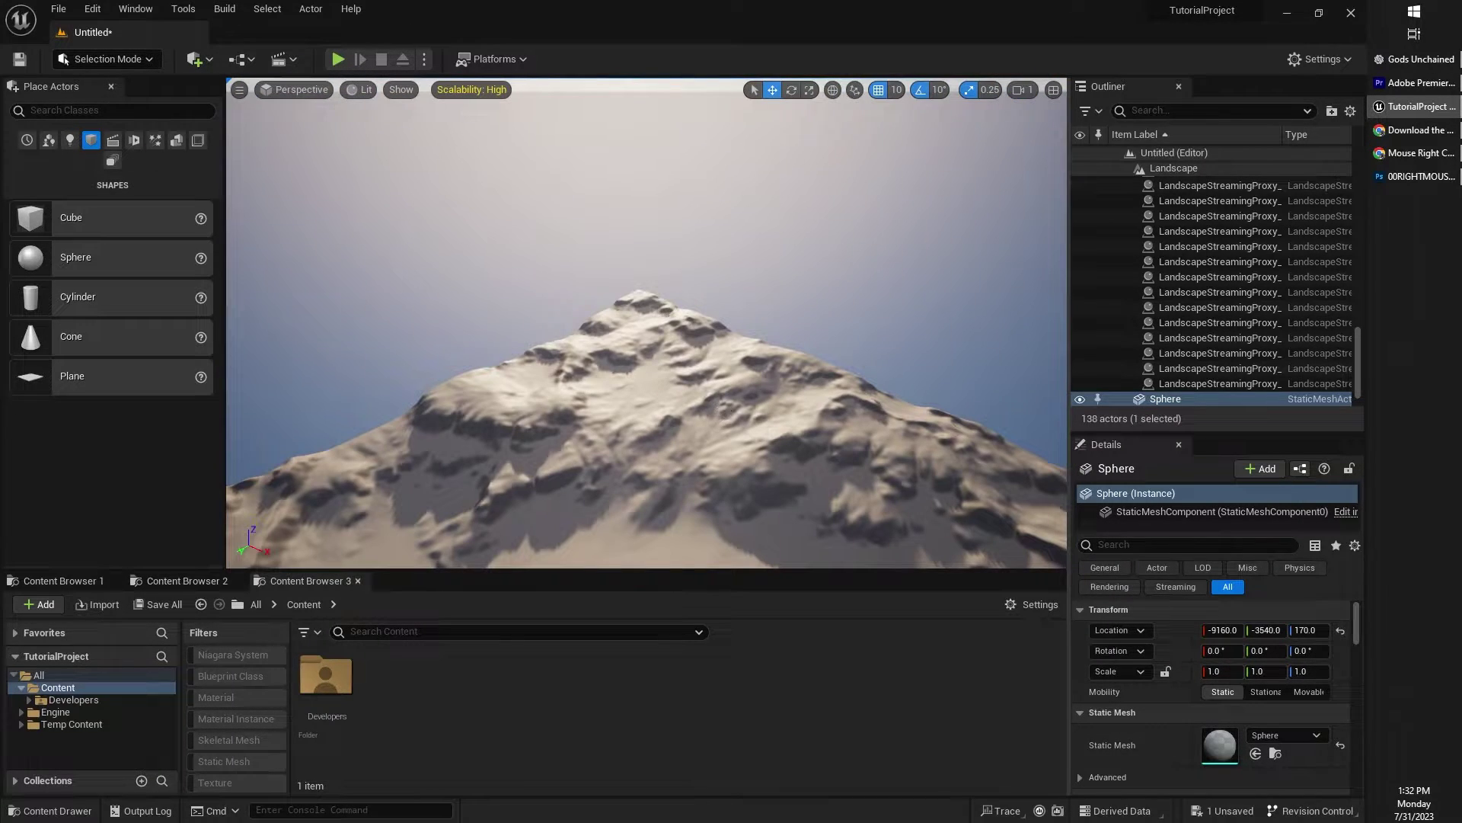
- Place a second sphere on the dune slope and save the camera view of it as bookmark 1
key(f)
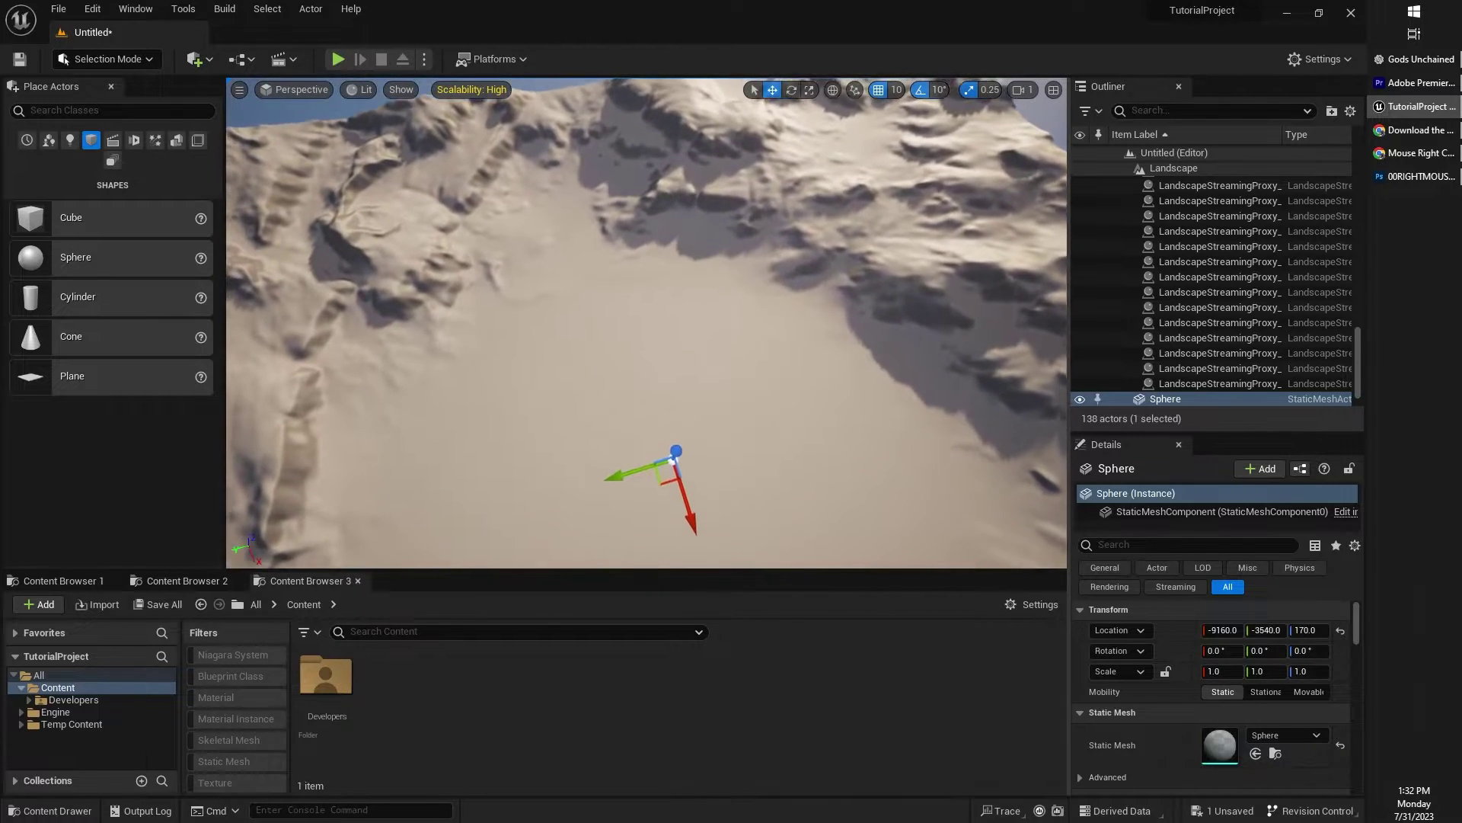
right_drag(645, 322, 339, 180)
key(w)
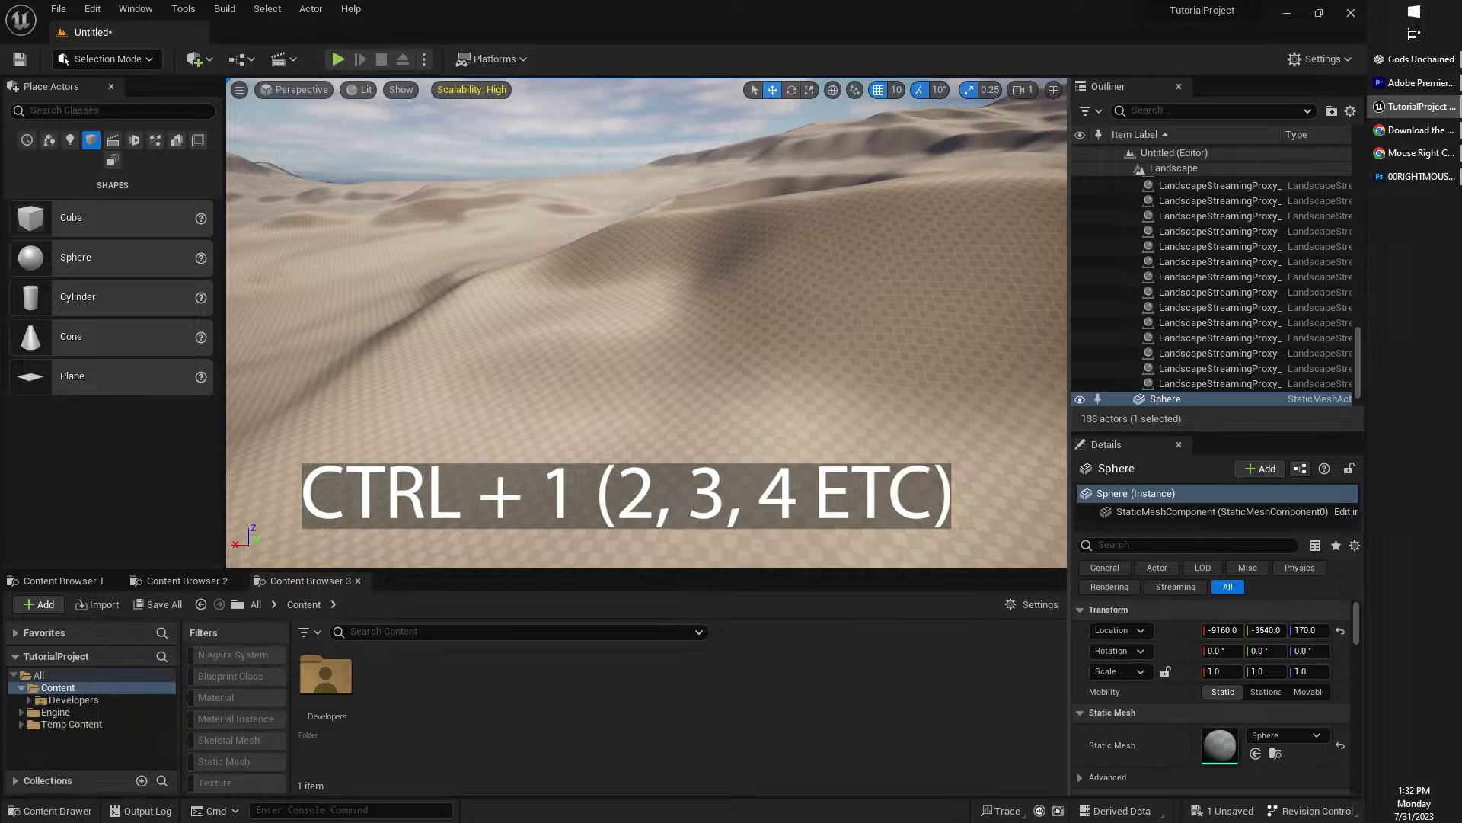
right_drag(646, 323, 610, 401)
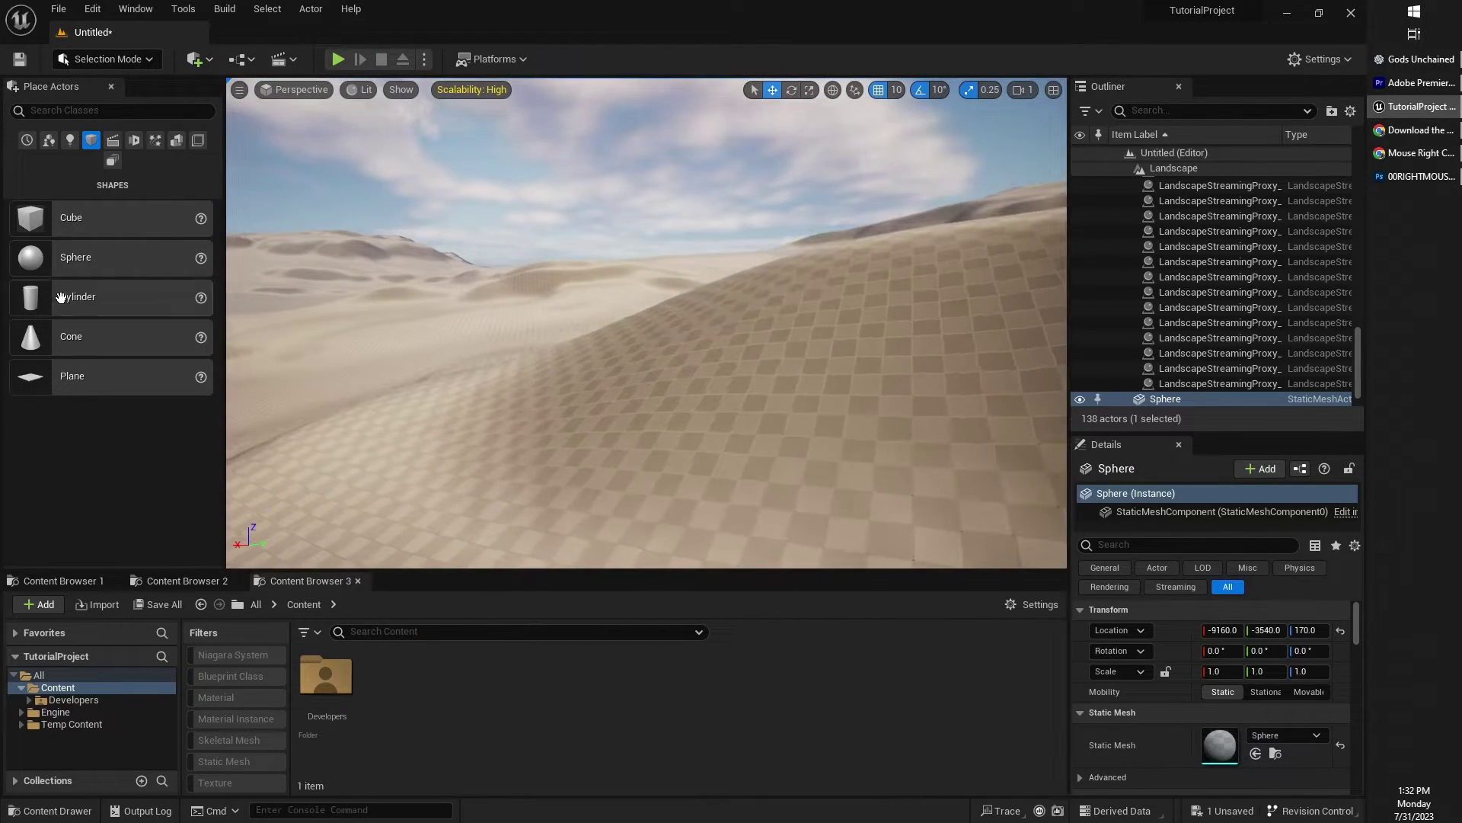
drag(79, 260, 707, 385)
mouse_move(661, 449)
right_down()
mouse_move(617, 480)
mouse_move(647, 464)
right_up()
scroll(647, 464, down, 1)
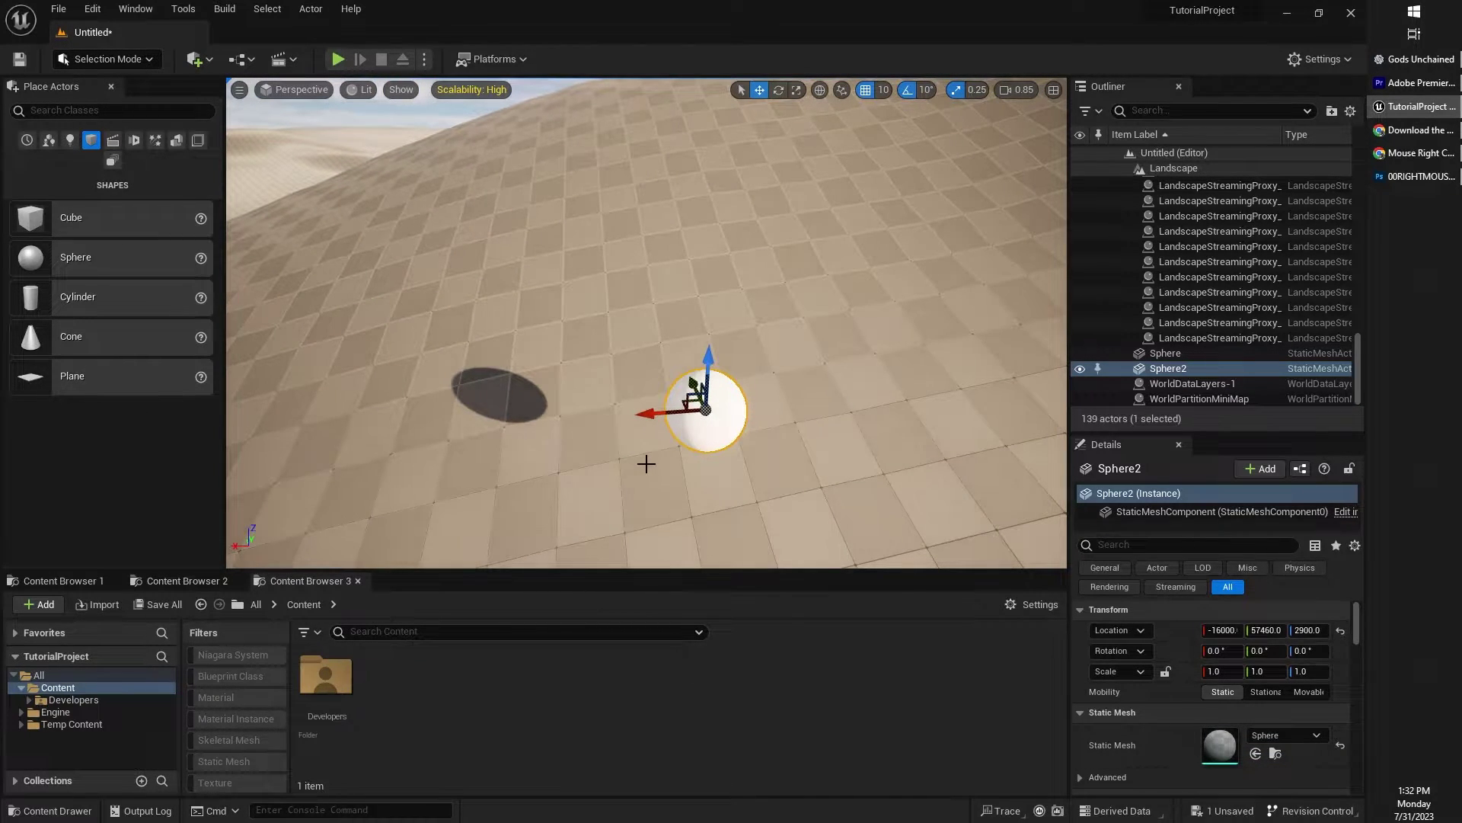
key(ctrl+1)
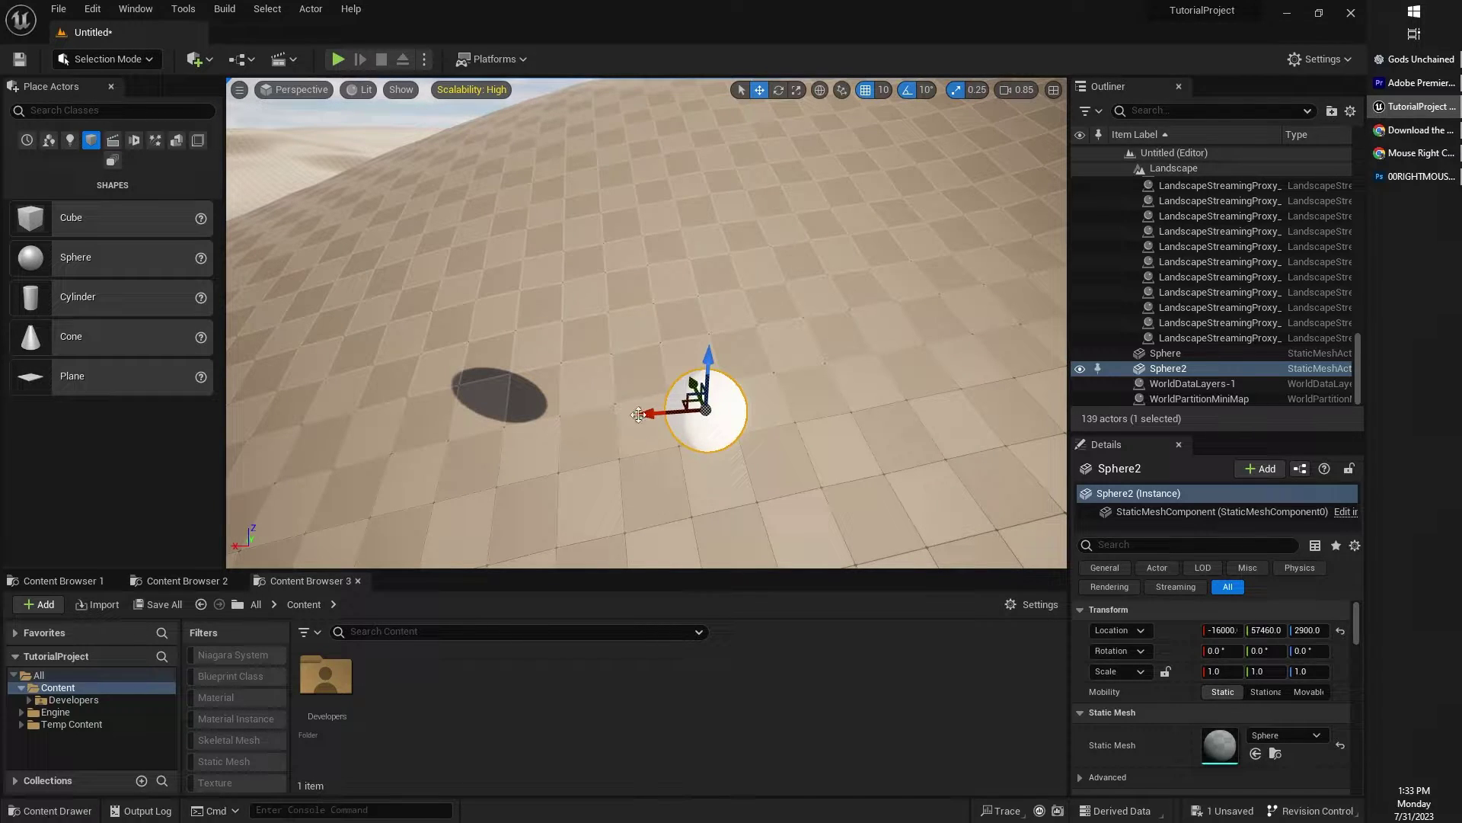
- Fly away over the dunes and return to the sphere view stored in bookmark 1
right_drag(626, 341, 906, 217)
key(w)
scroll(626, 341, up, 1)
right_drag(632, 263, 628, 338)
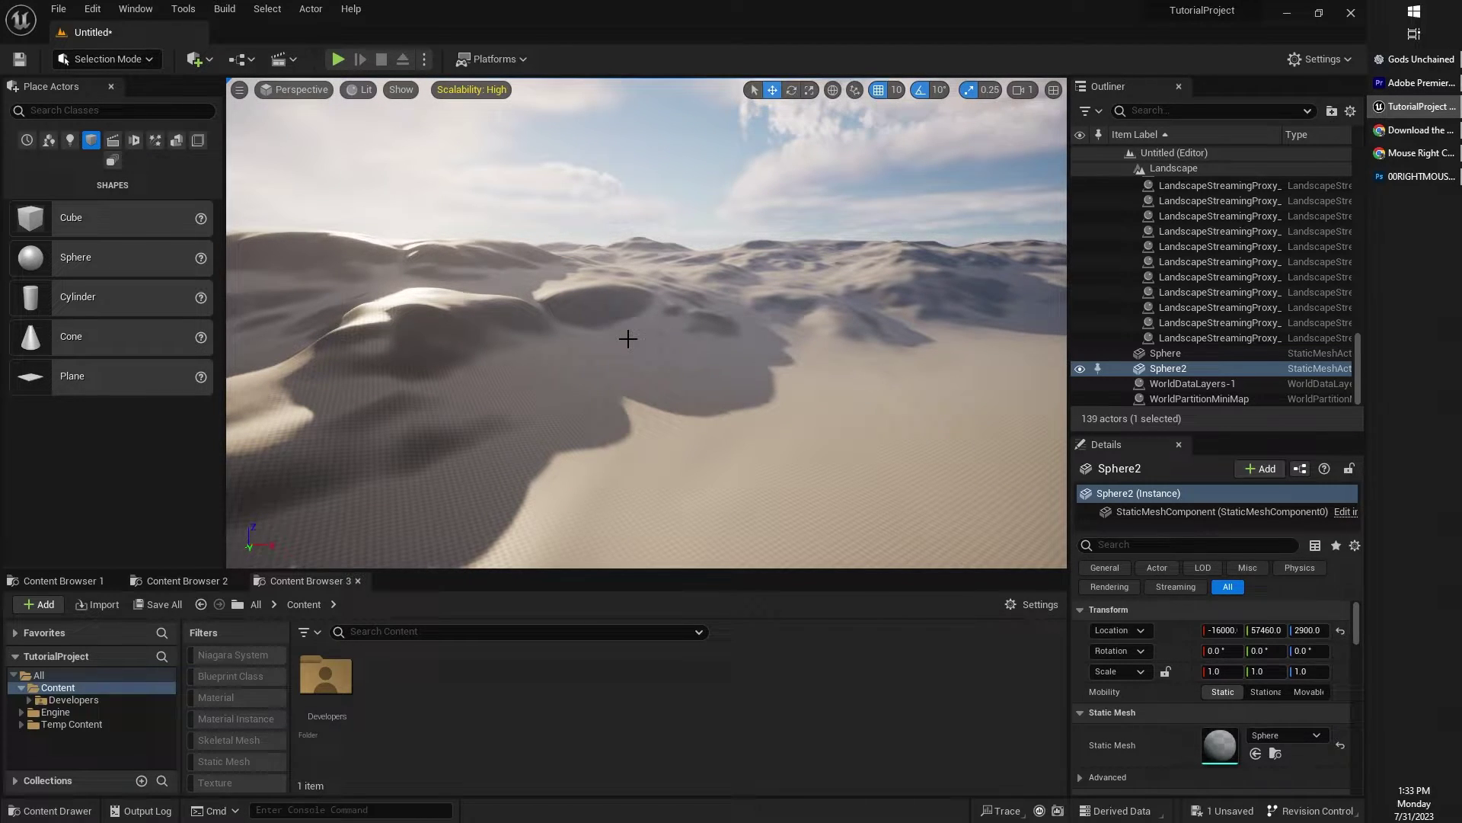
key(1)
key(1)
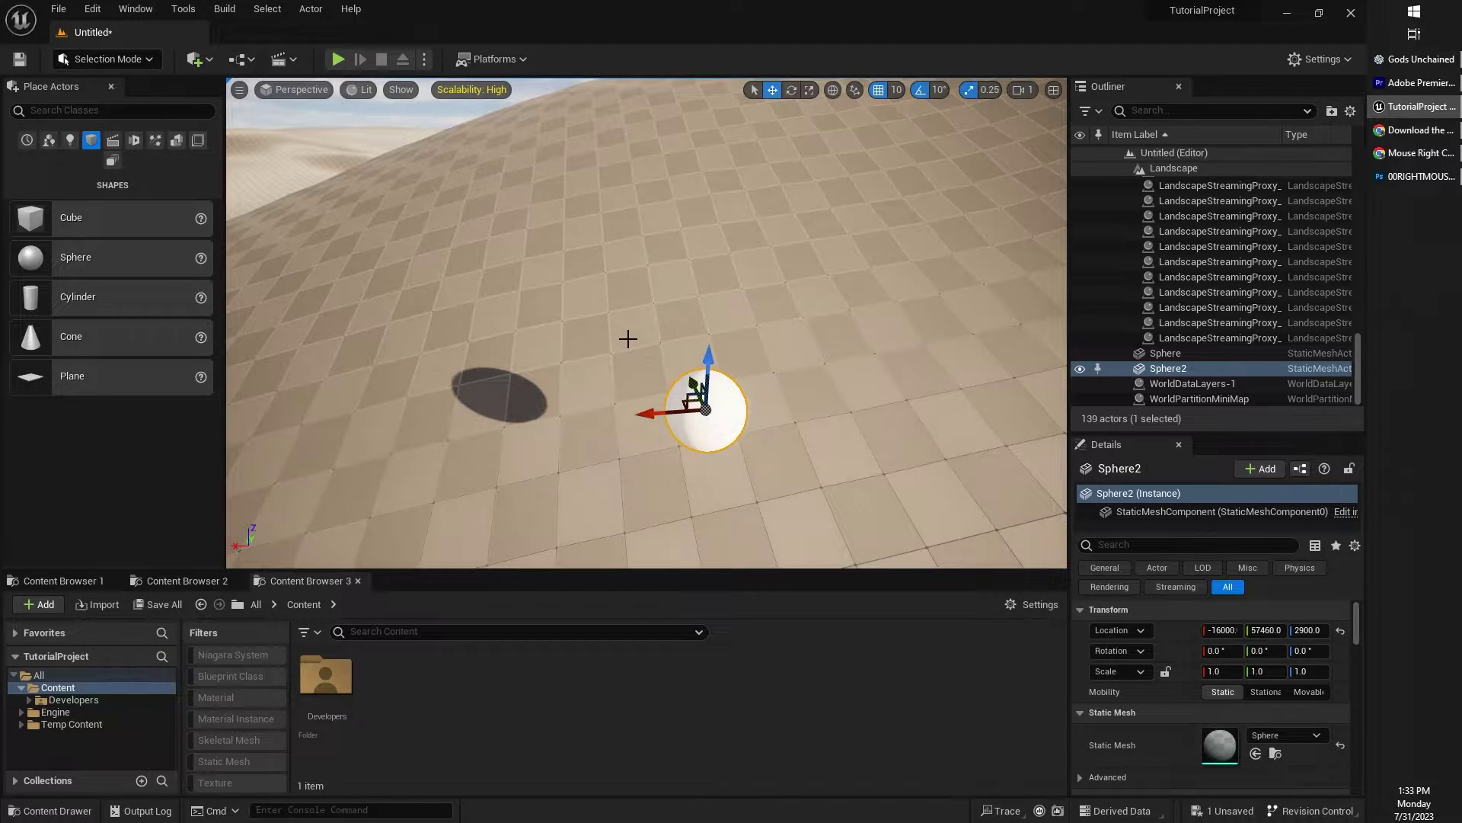
mouse_move(646, 322)
right_down()
mouse_move(518, 301)
mouse_move(358, 245)
mouse_move(647, 323)
right_up()
key(f)
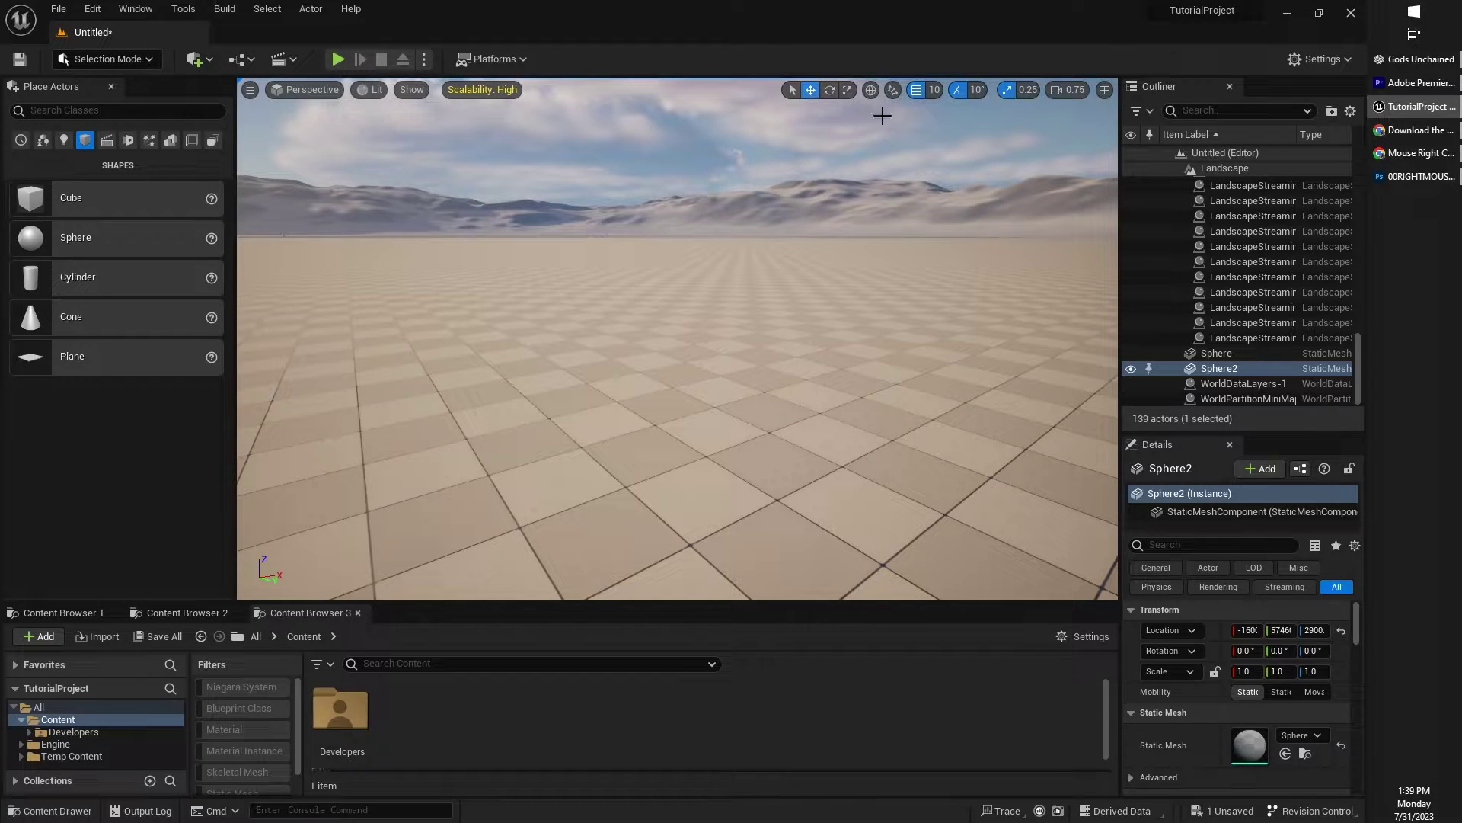
- Switch to the Select Objects tool and place a cube on the flat checkered ground
click(793, 91)
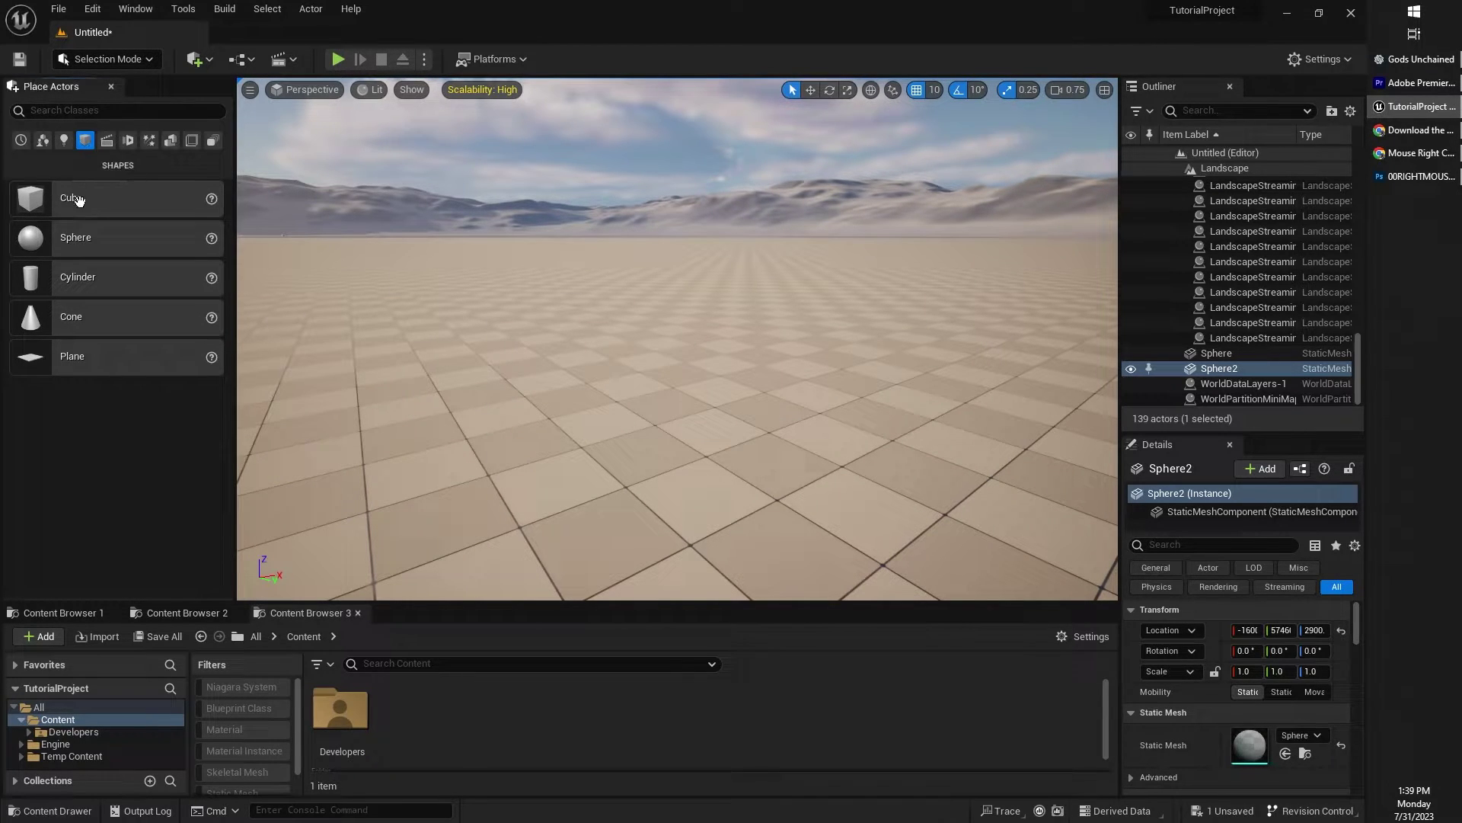
drag(287, 285, 716, 444)
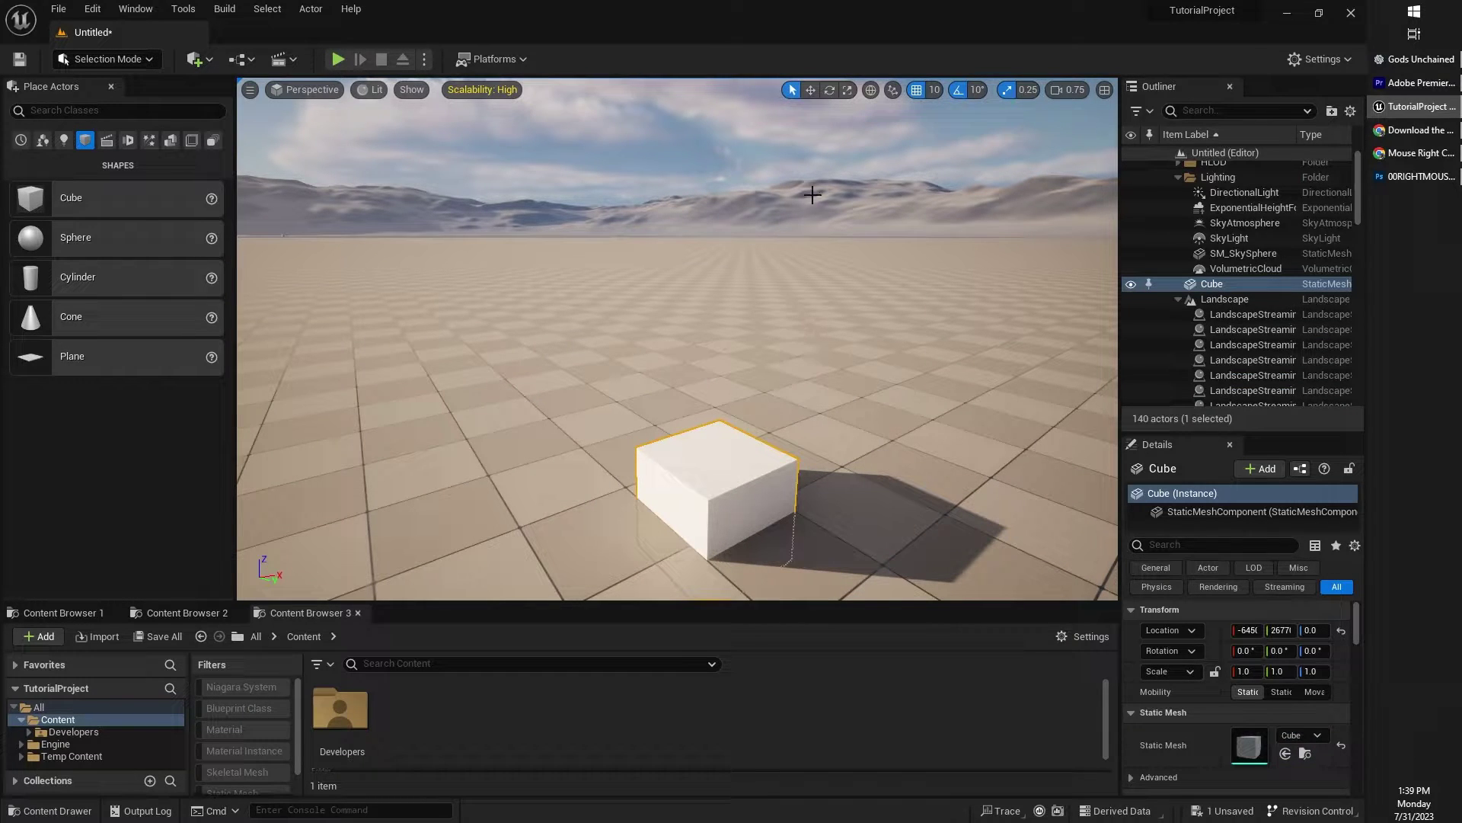
- Lower the camera speed to 0.25 and frame the cube from slightly above
right_drag(755, 387, 702, 370)
key(s)
scroll(754, 387, down, 1)
key(w)
scroll(755, 472, down, 1)
key(e)
key(s)
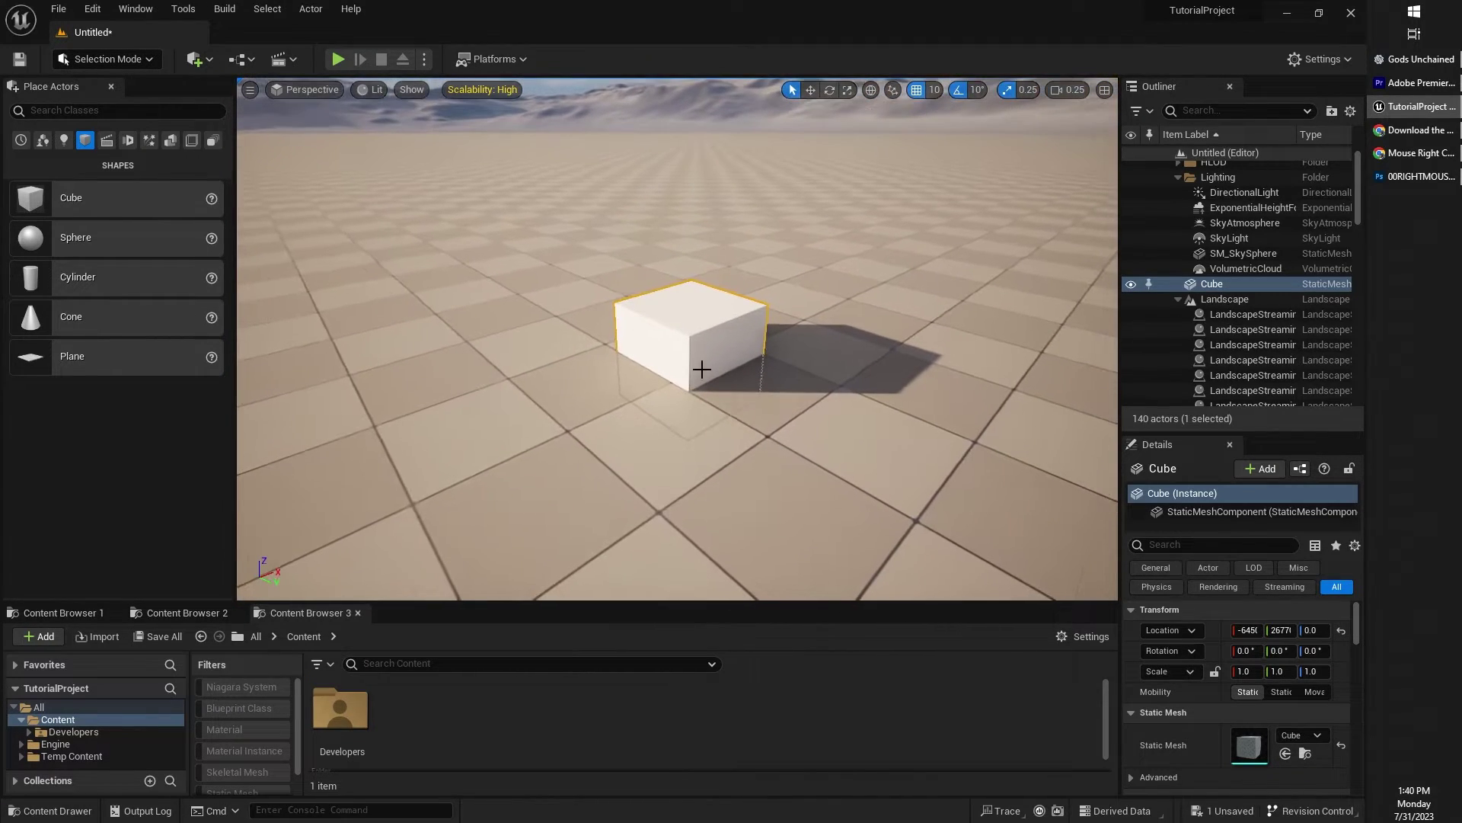
- Select the cube and raise it with the Move tool to a Z location of 70
click(709, 264)
click(713, 335)
click(812, 91)
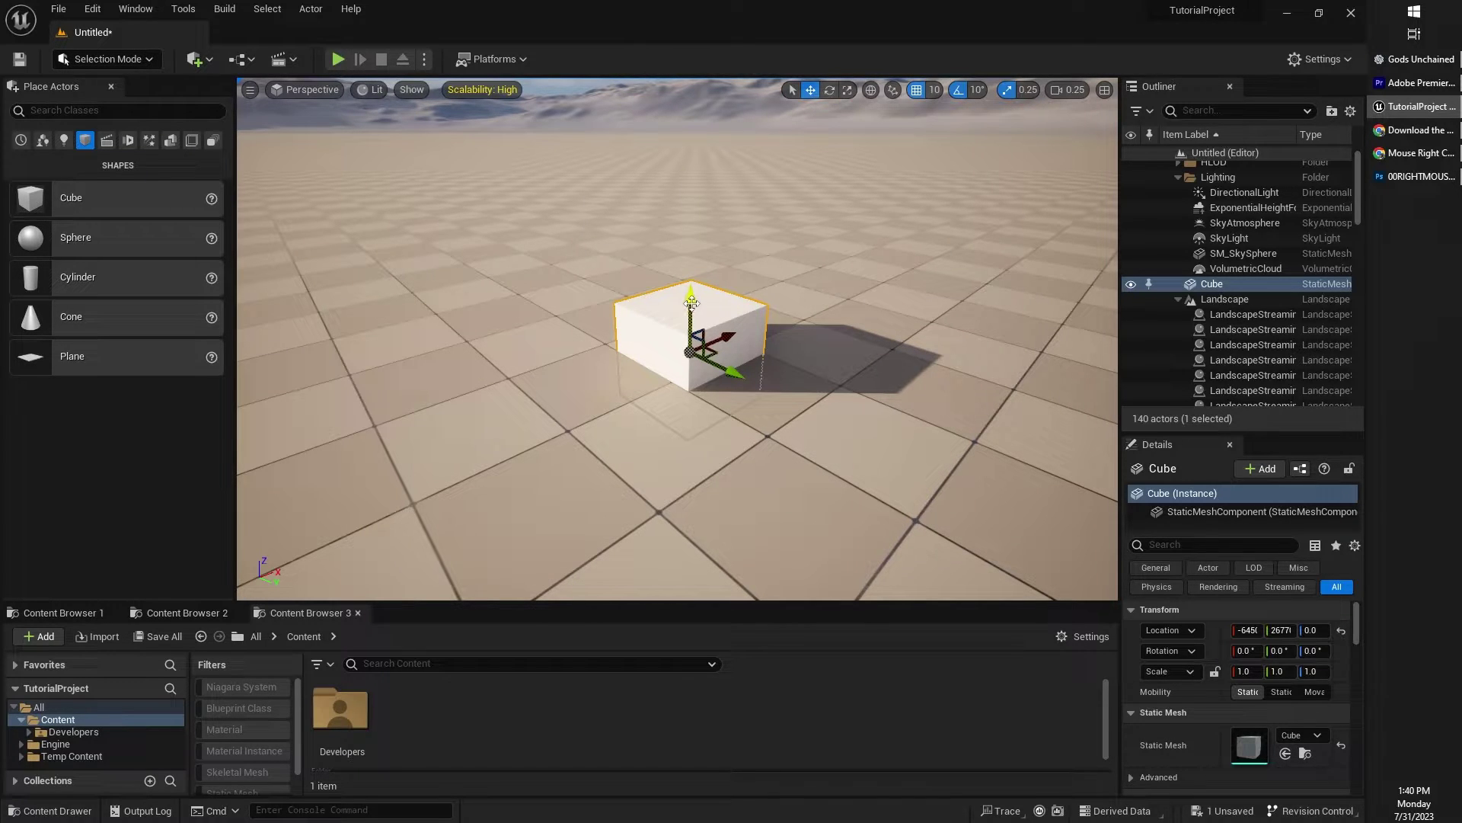
drag(691, 302, 693, 237)
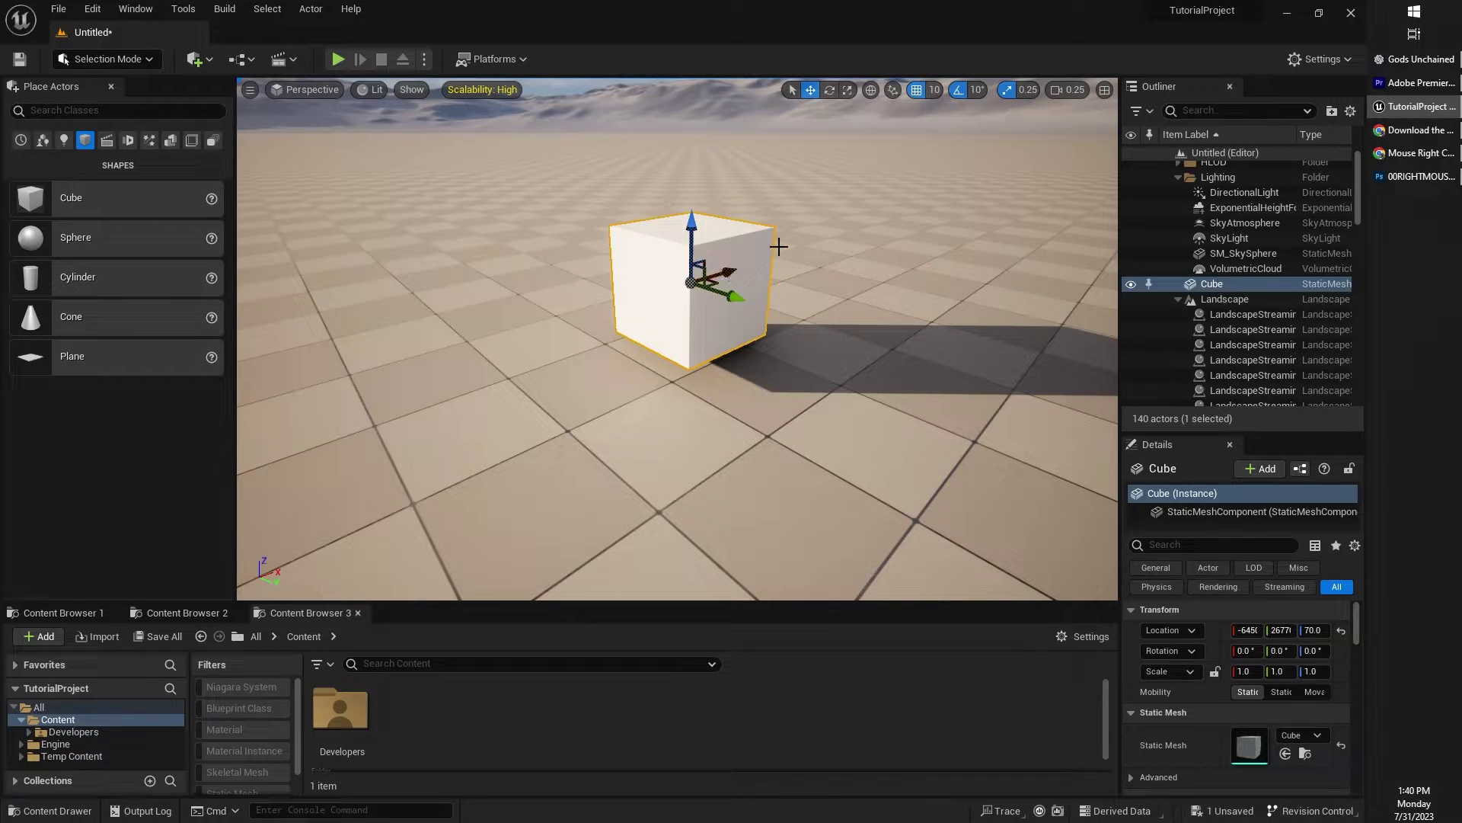
- Shift the cube slightly across the checkered ground along its X and Y axes, keeping Z at 70
right_drag(800, 285, 861, 285)
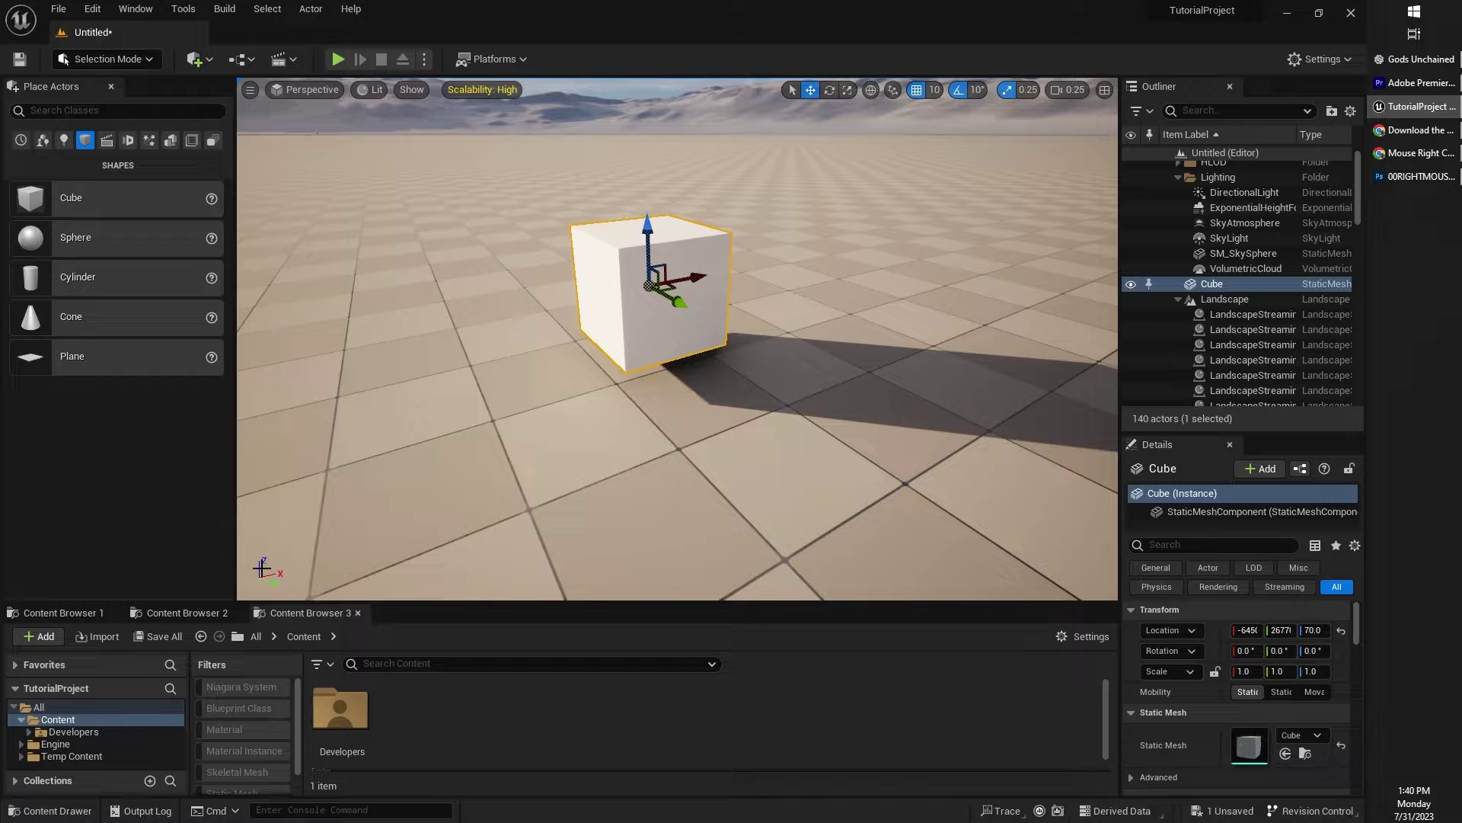
right_drag(620, 247, 572, 196)
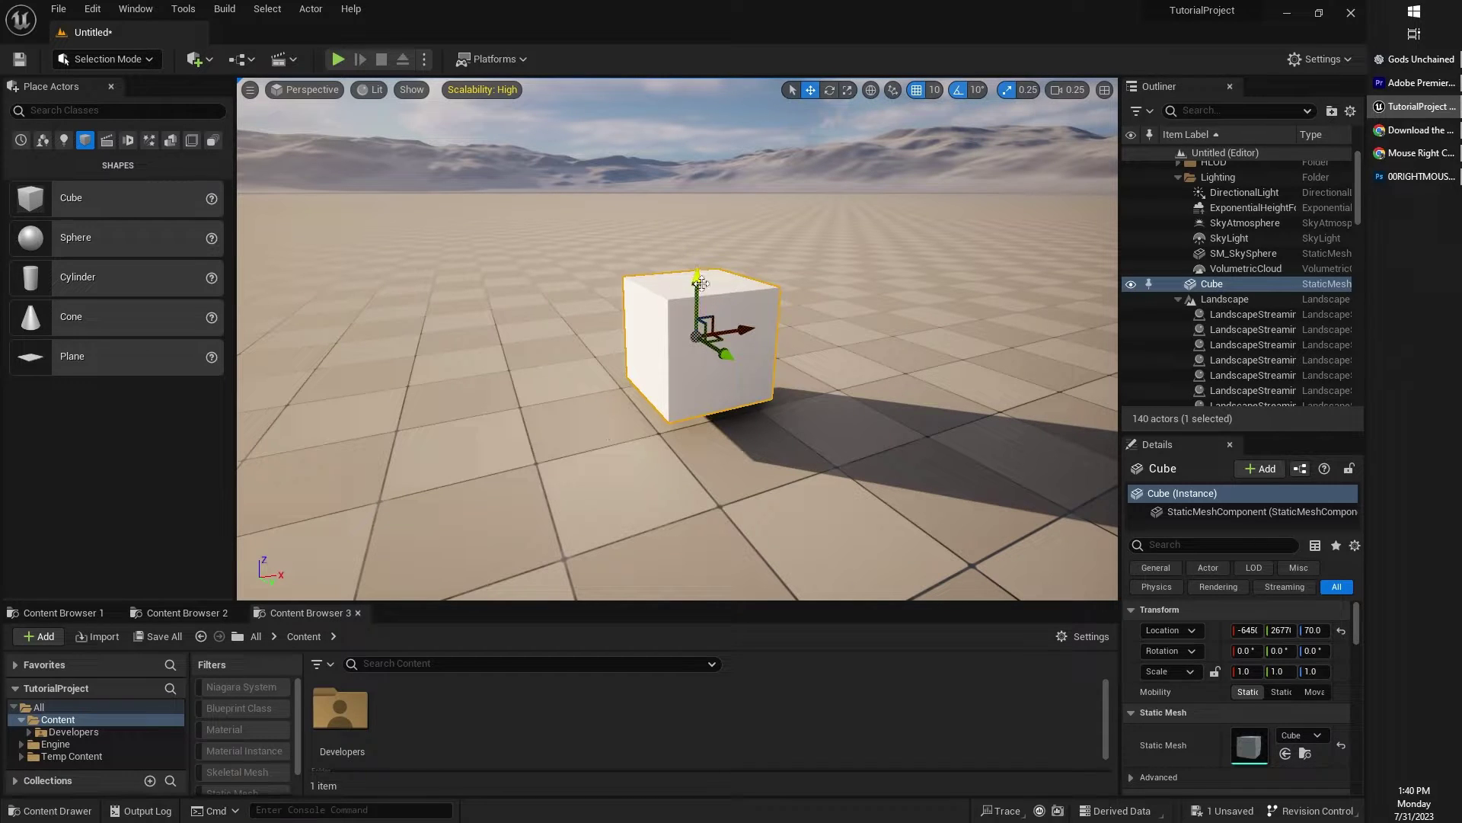
mouse_move(697, 280)
mouse_down()
mouse_move(698, 145)
mouse_move(698, 257)
mouse_up()
drag(749, 311, 756, 381)
drag(717, 281, 727, 312)
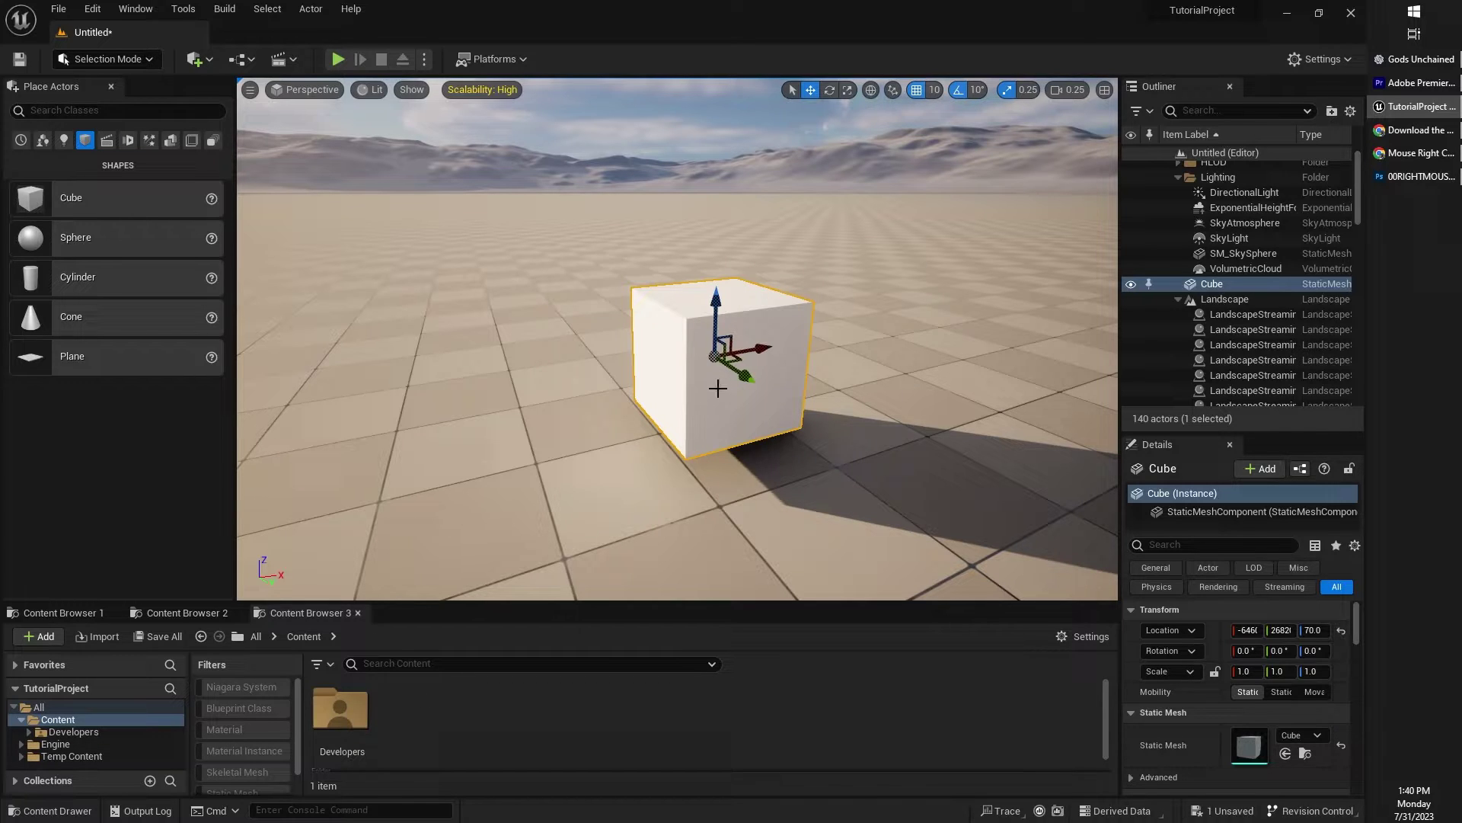
right_drag(715, 399, 750, 423)
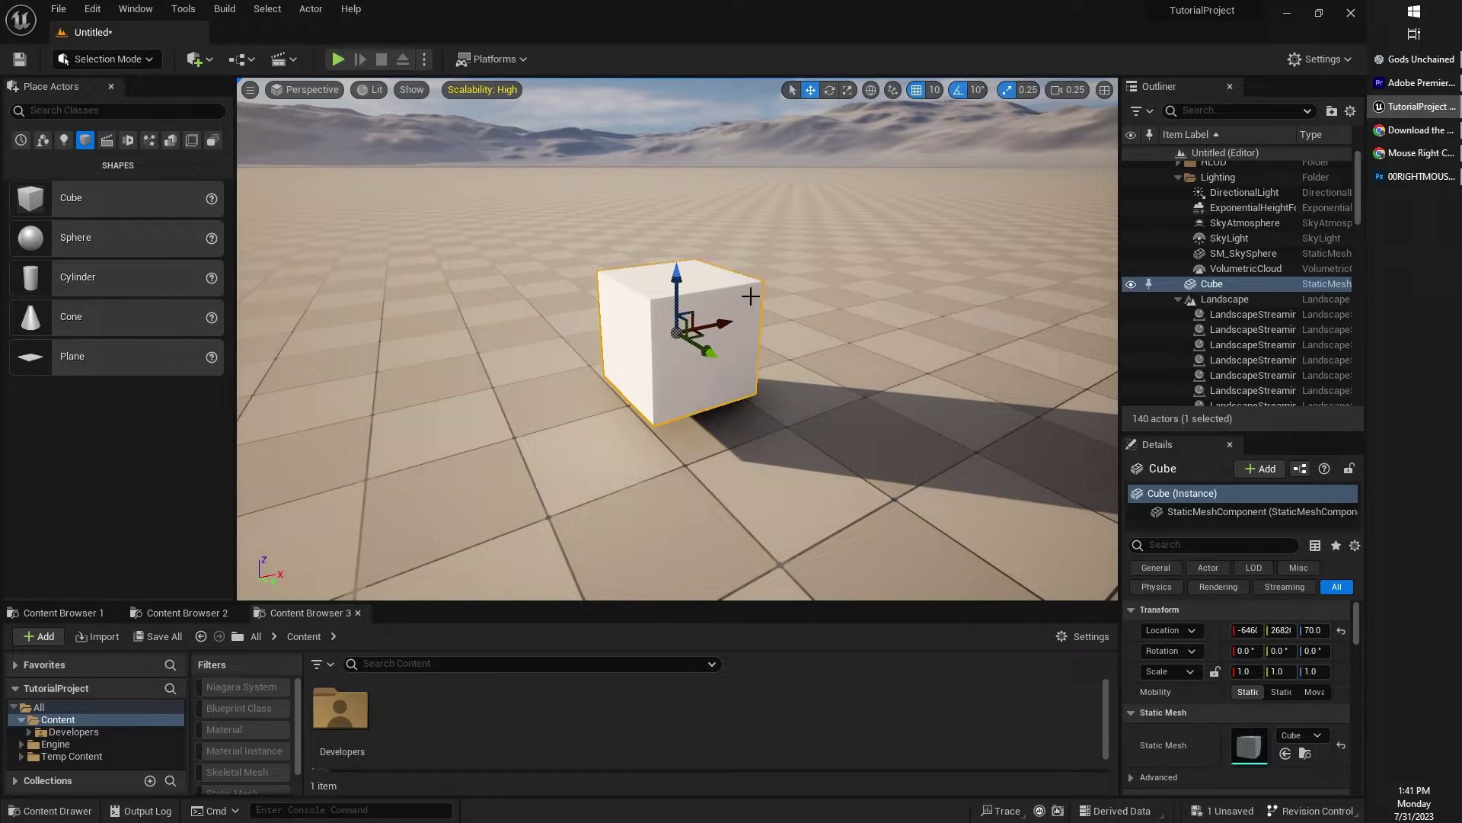
- Try rotating the cube about its Y axis, and scale it uniformly to 1.25 on all axes
click(830, 90)
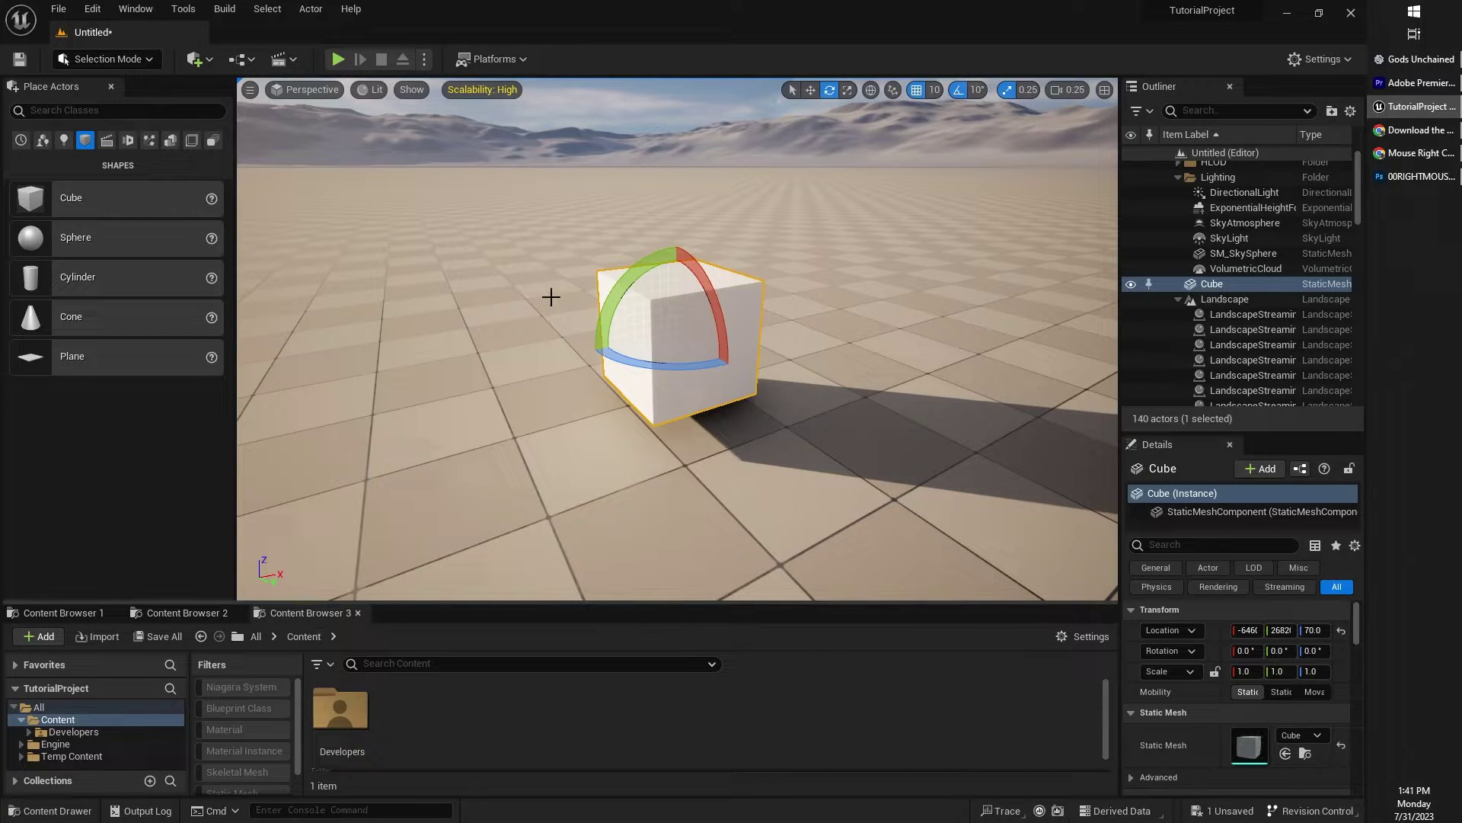
drag(625, 295, 735, 241)
click(848, 89)
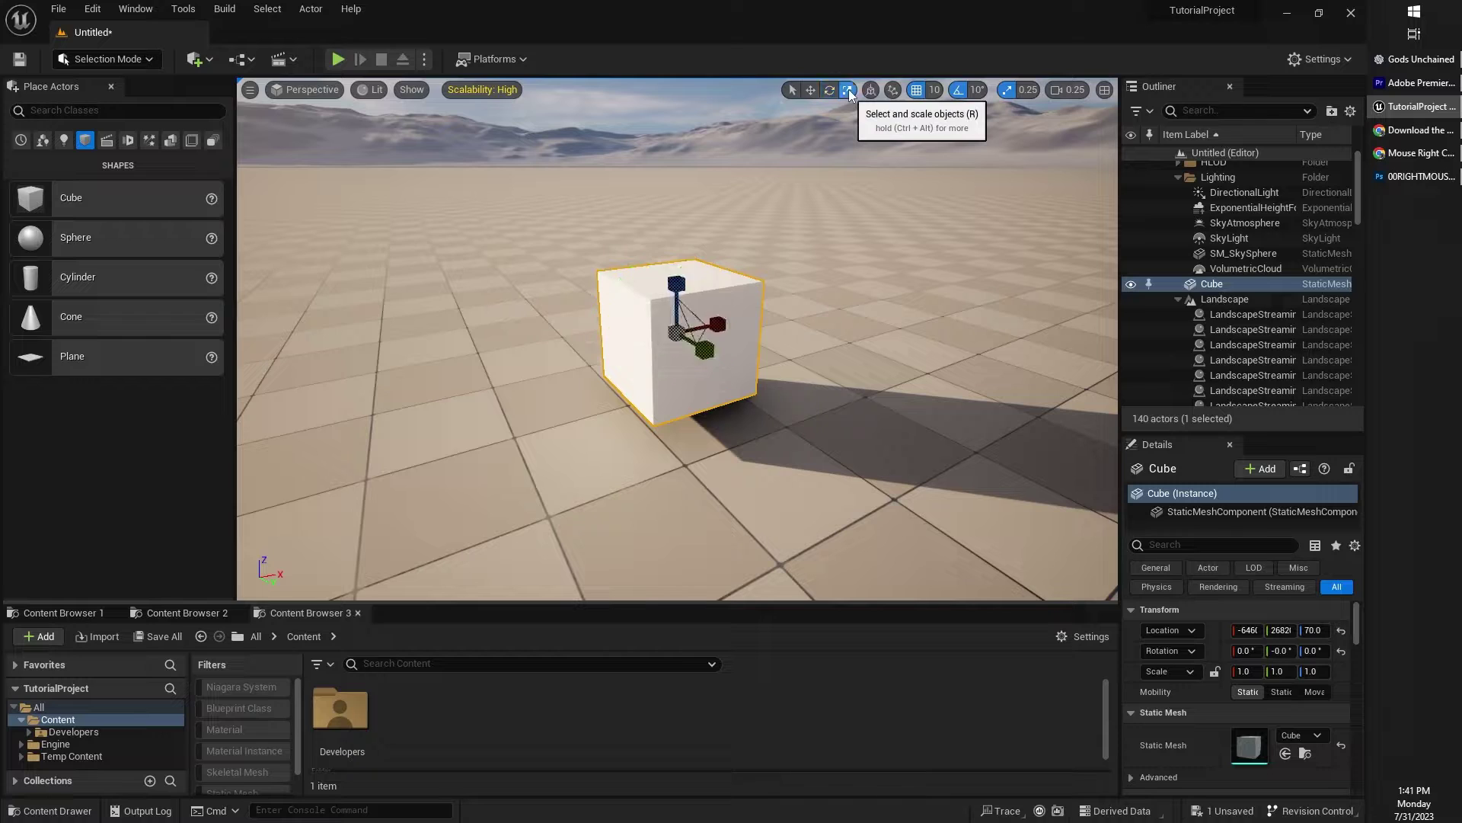
mouse_move(675, 335)
mouse_down()
mouse_move(830, 274)
mouse_move(677, 335)
mouse_move(688, 355)
mouse_up()
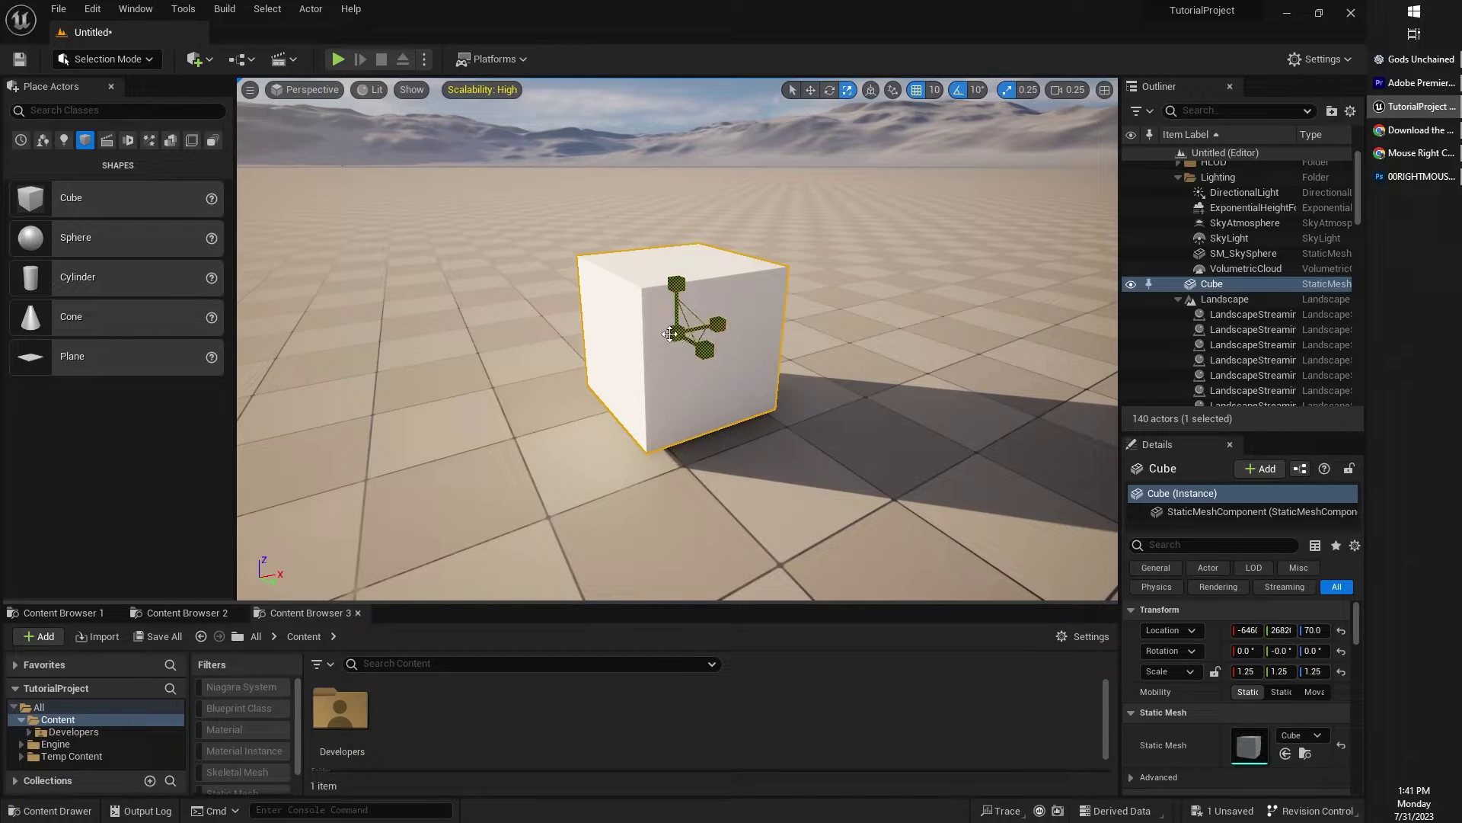
mouse_move(672, 336)
right_down()
mouse_move(716, 381)
mouse_move(661, 342)
right_up()
drag(621, 317, 649, 335)
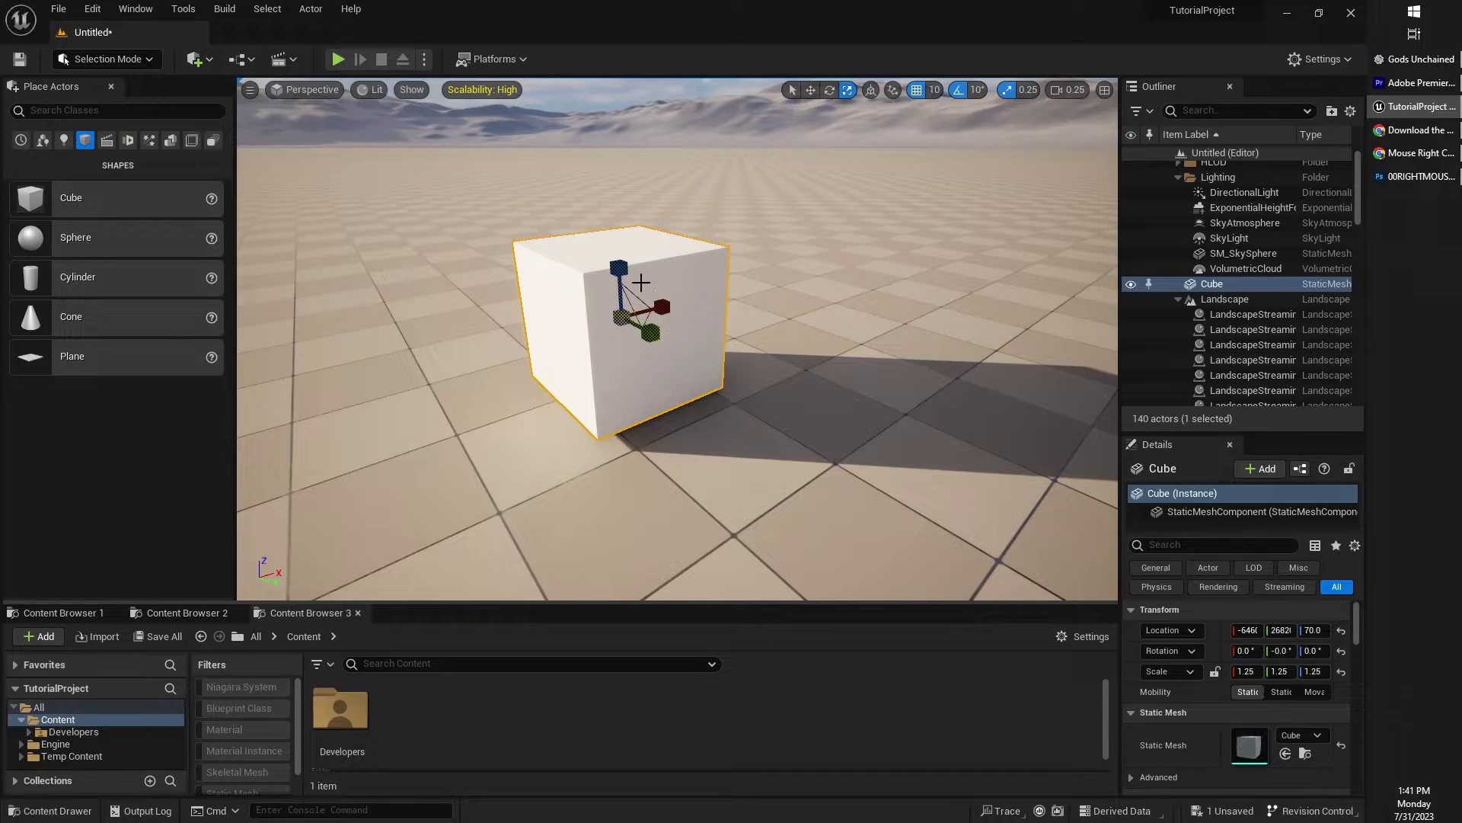
- Scale the cube separately along each axis to 2.75 in X, 2.75 in Y and 1.5 in Z
drag(653, 333, 697, 359)
drag(661, 307, 705, 298)
mouse_move(619, 268)
mouse_down()
mouse_move(619, 163)
mouse_move(620, 261)
mouse_up()
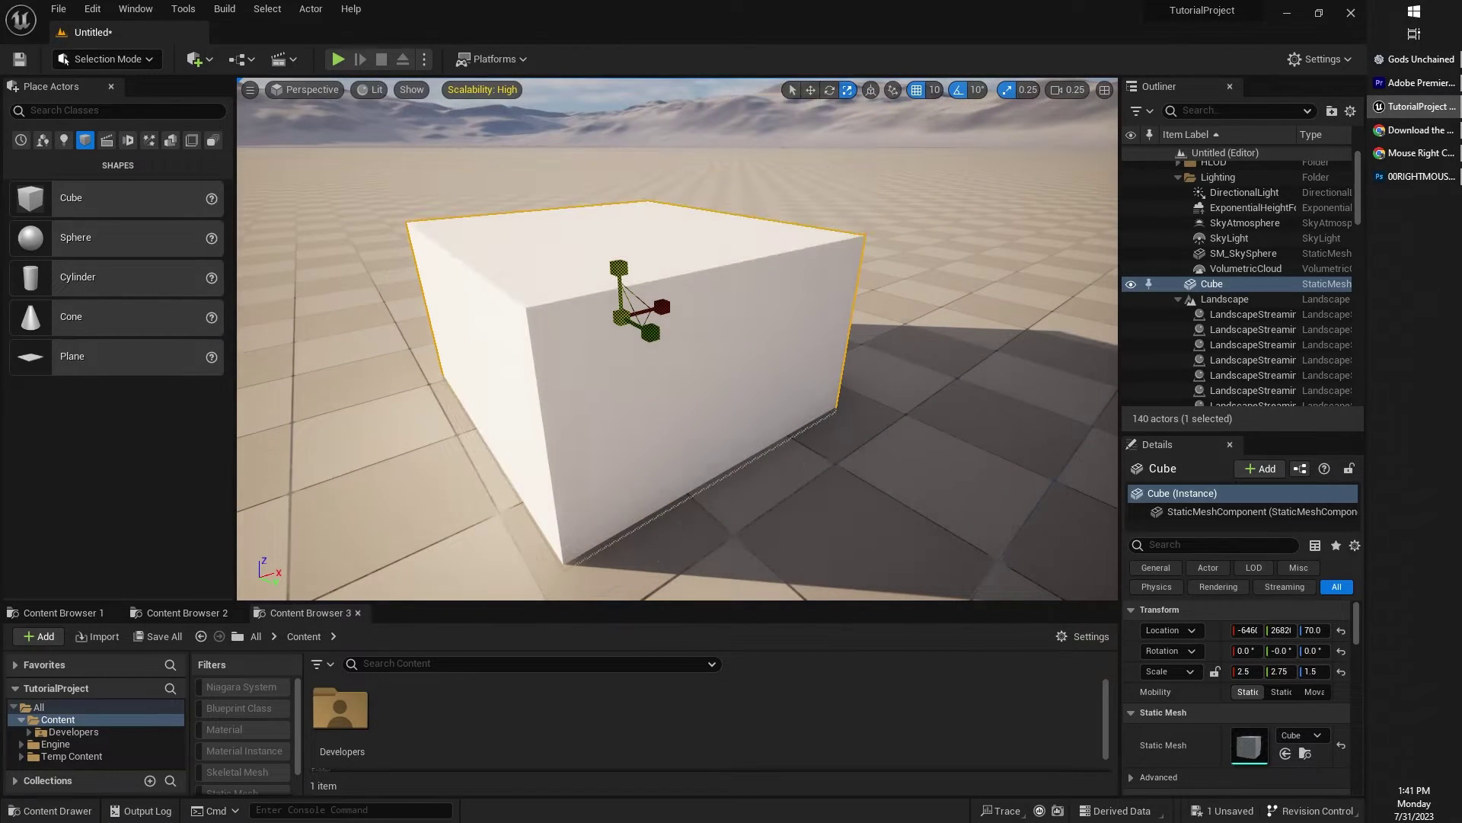
right_drag(646, 212, 613, 227)
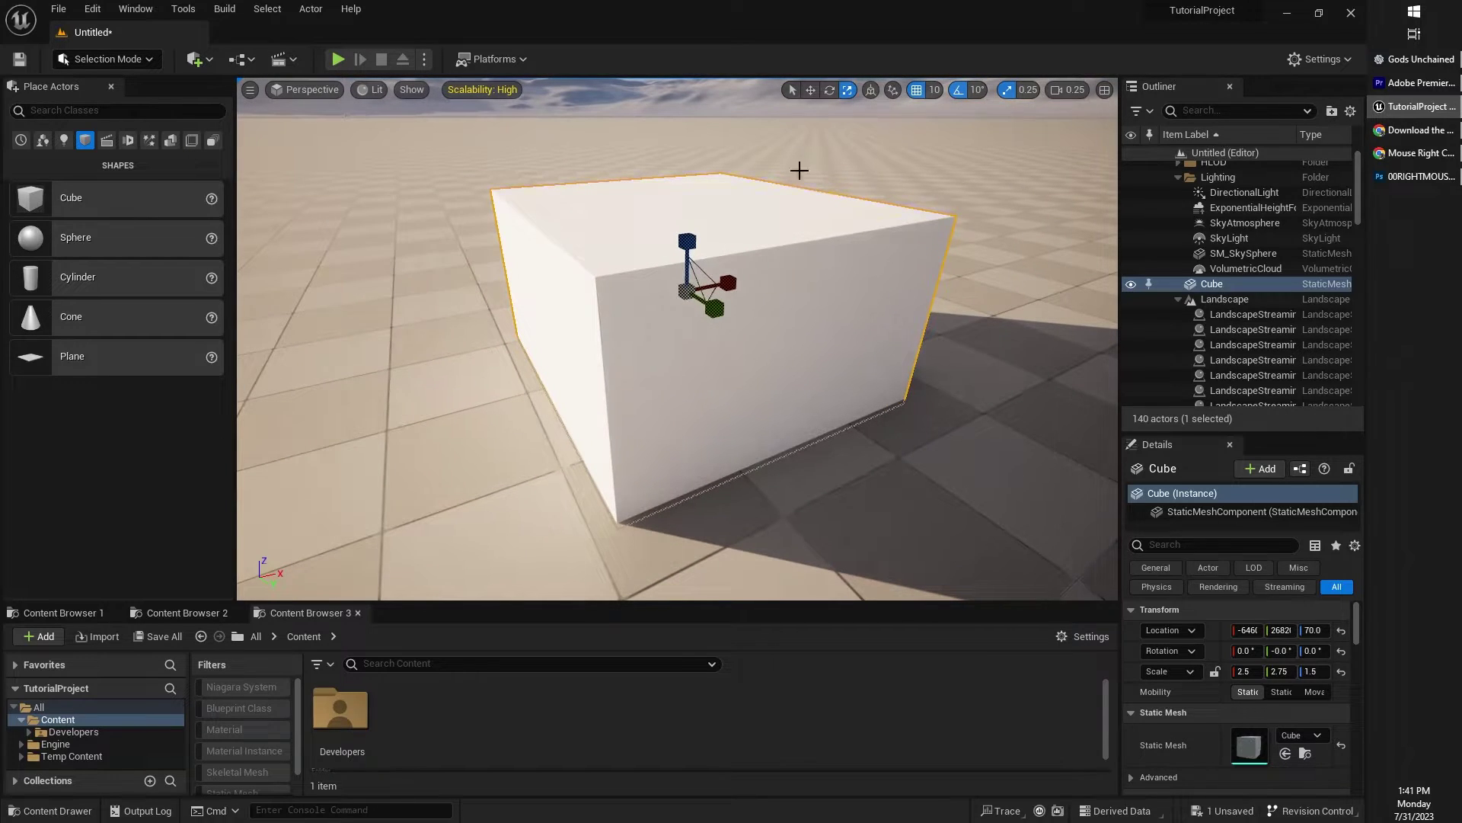
drag(728, 284, 675, 288)
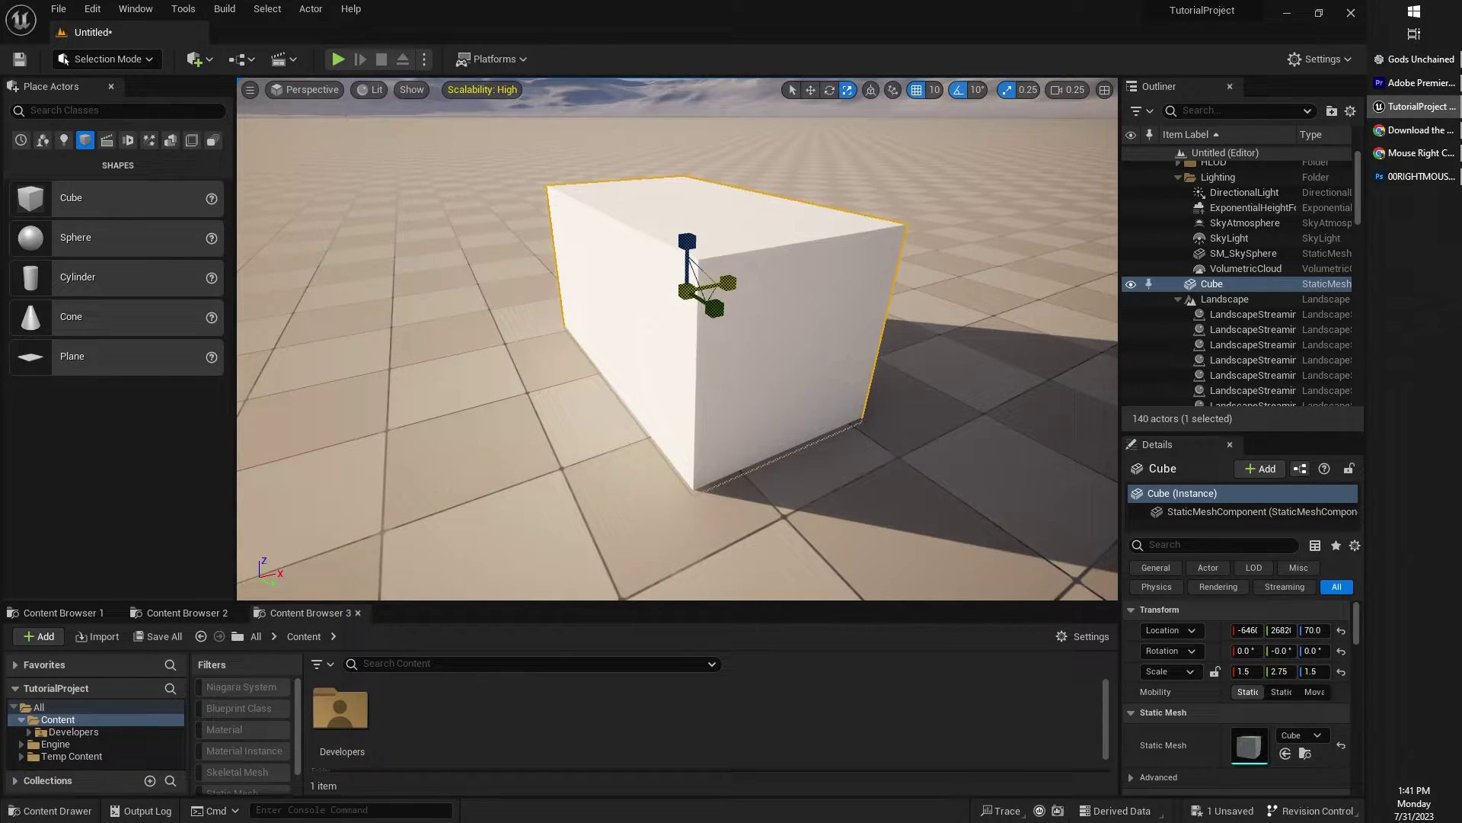
drag(728, 283, 819, 281)
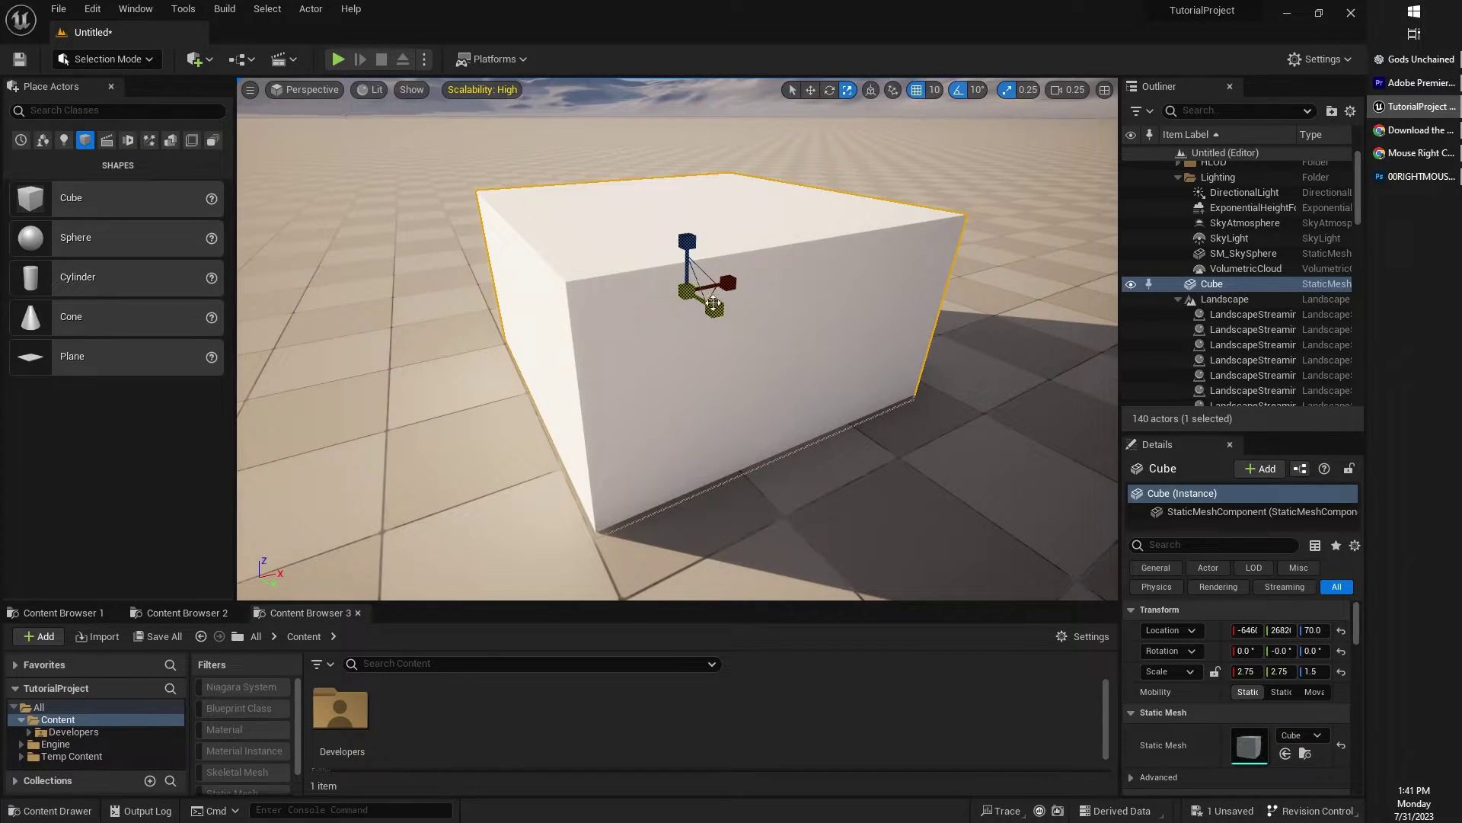
- Turn scale and rotation snapping off, and turn both back on
click(1009, 94)
click(957, 88)
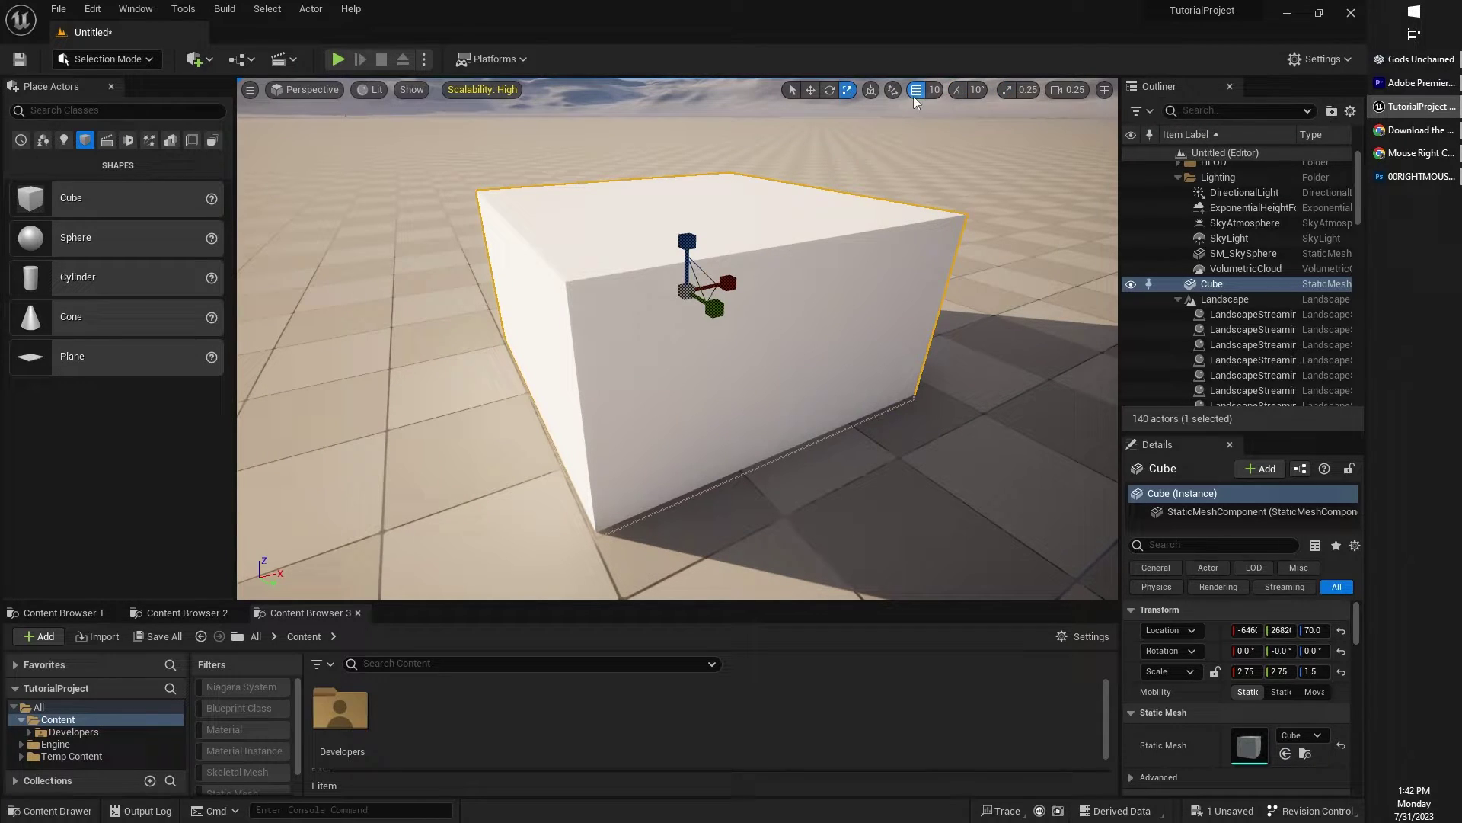
click(958, 90)
click(1006, 90)
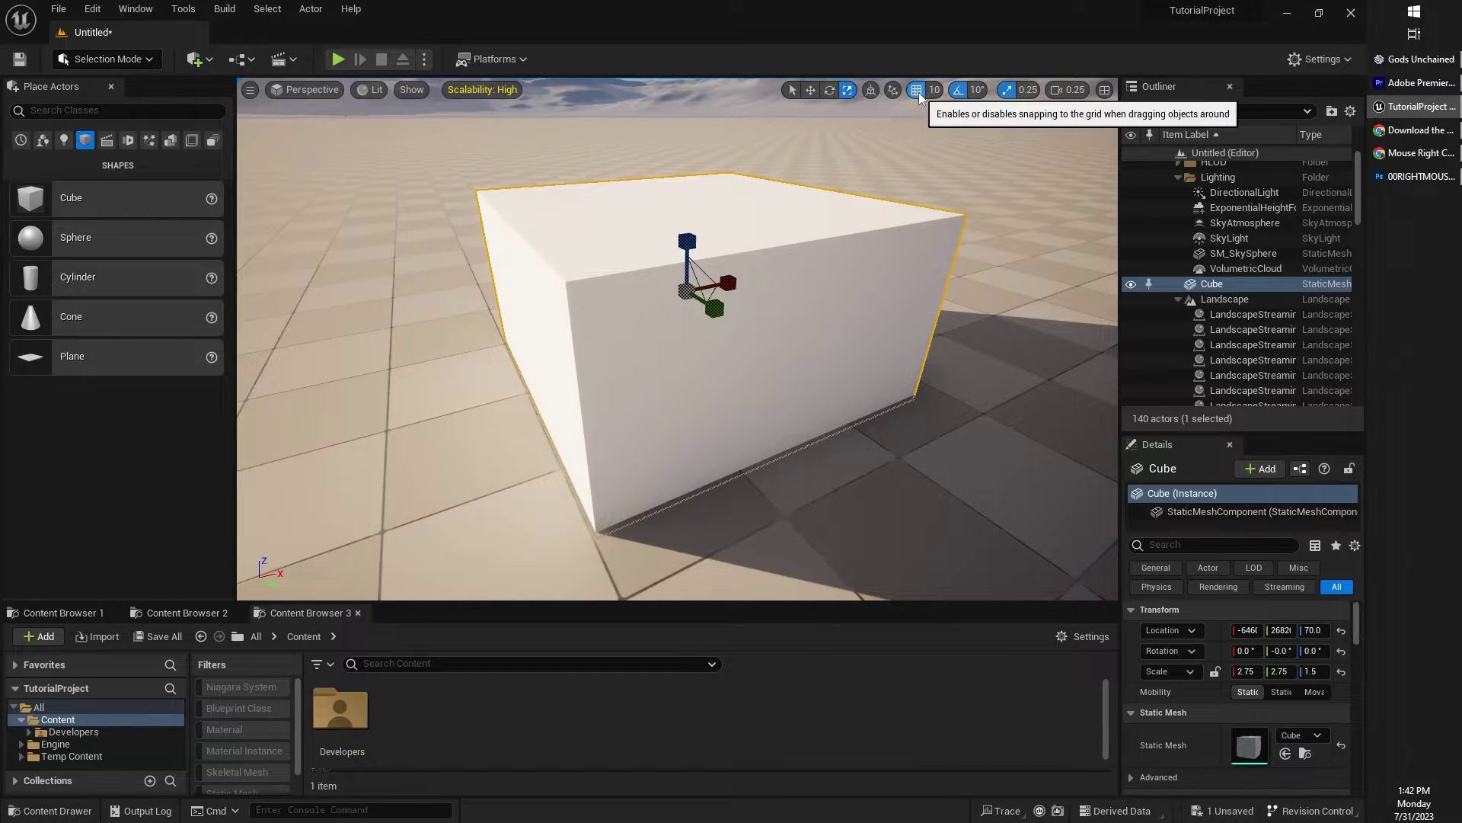
- Set the position grid snap size to 100 and move the cube along its Y axis in those increments
key(e)
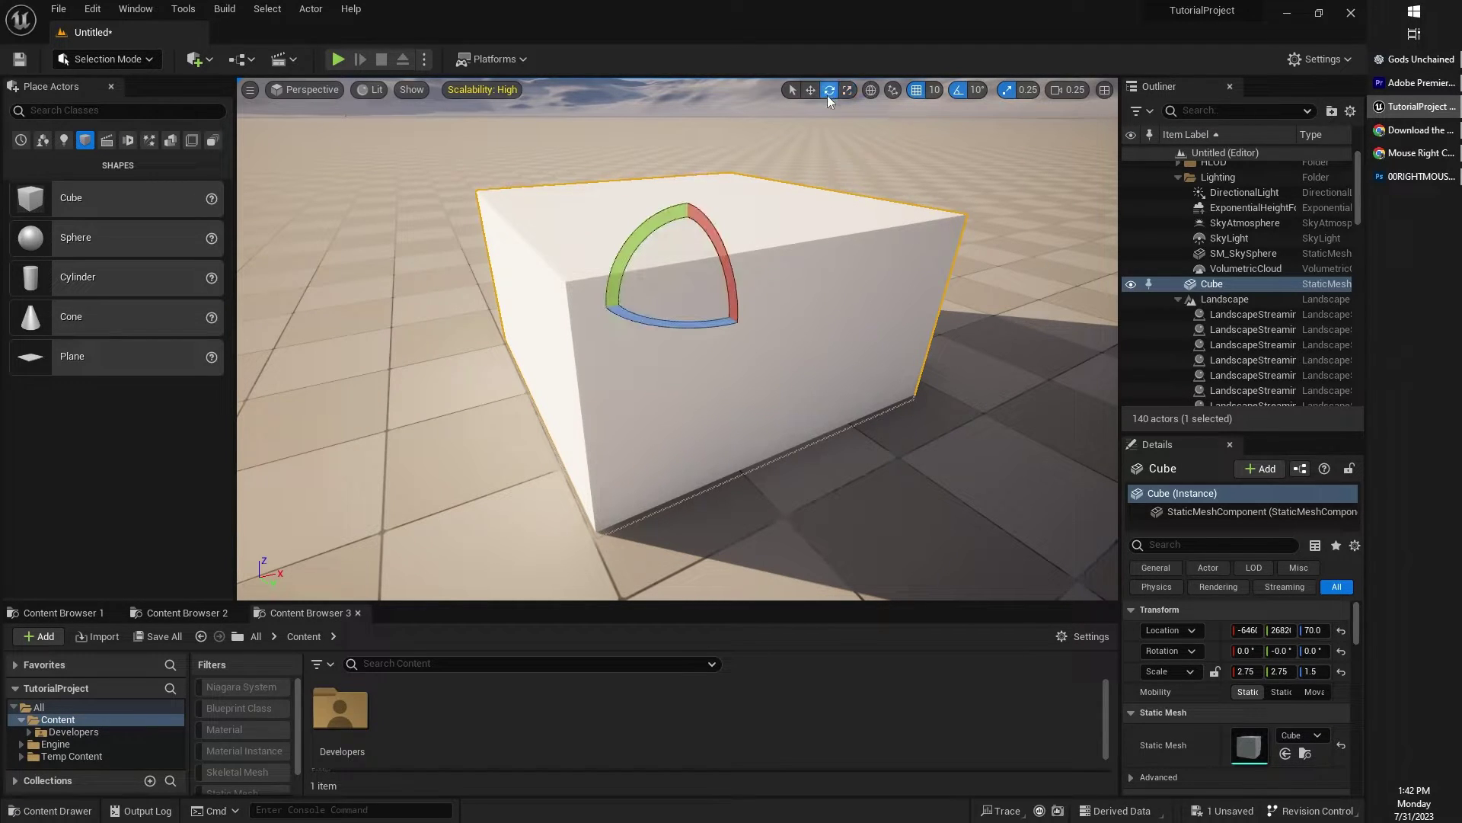
click(811, 91)
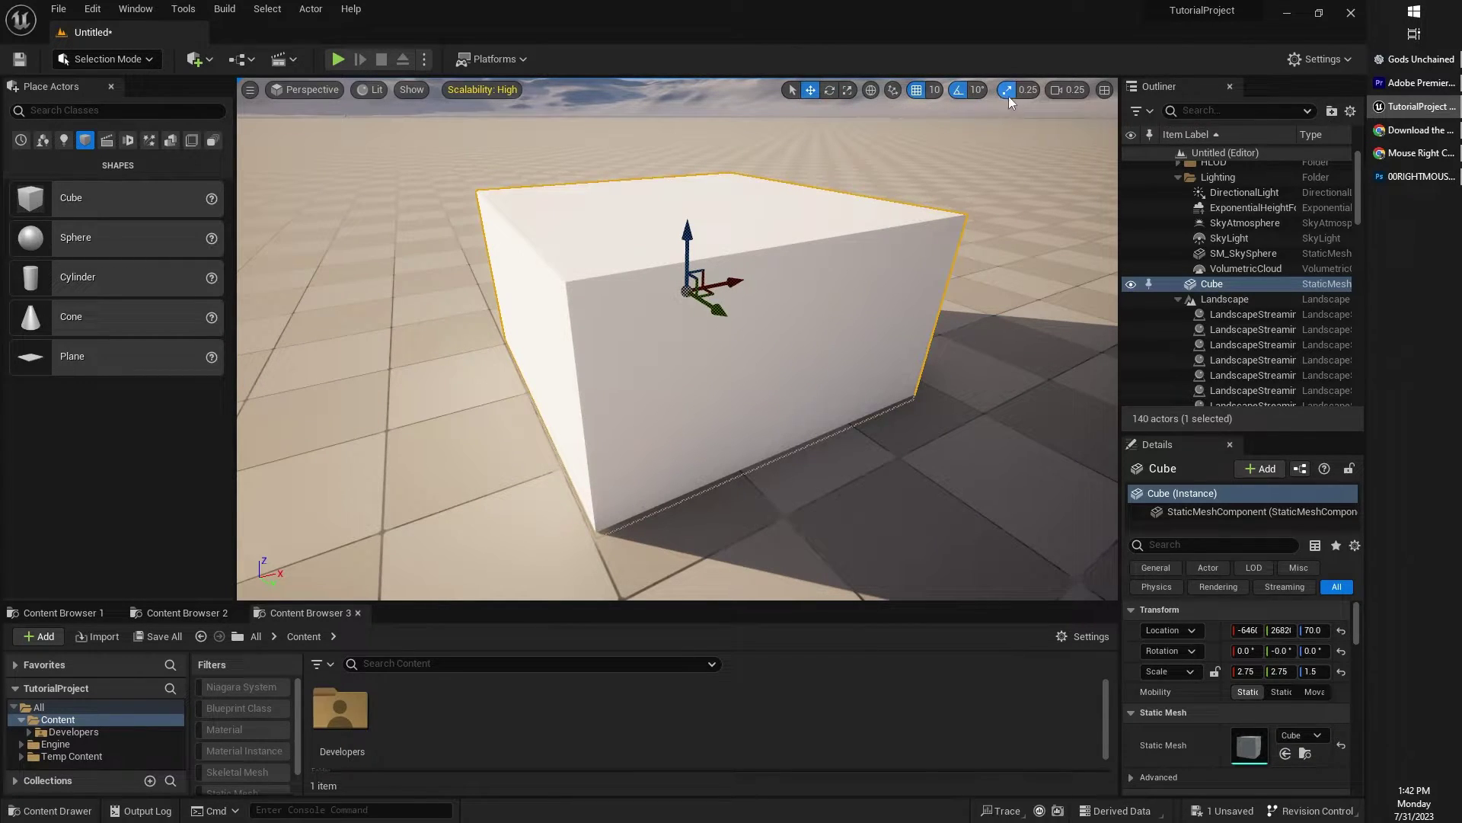
click(934, 89)
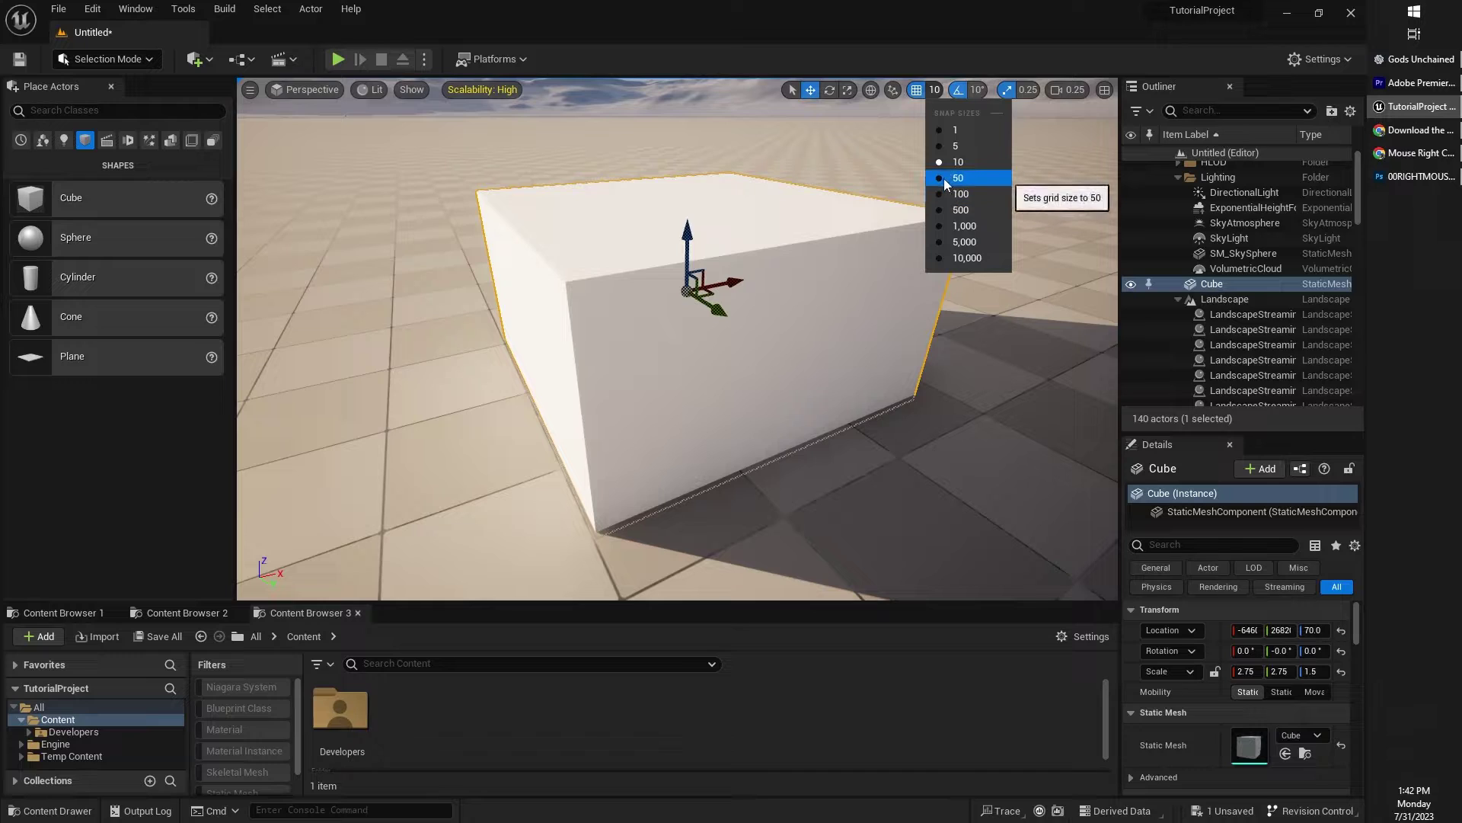
click(955, 196)
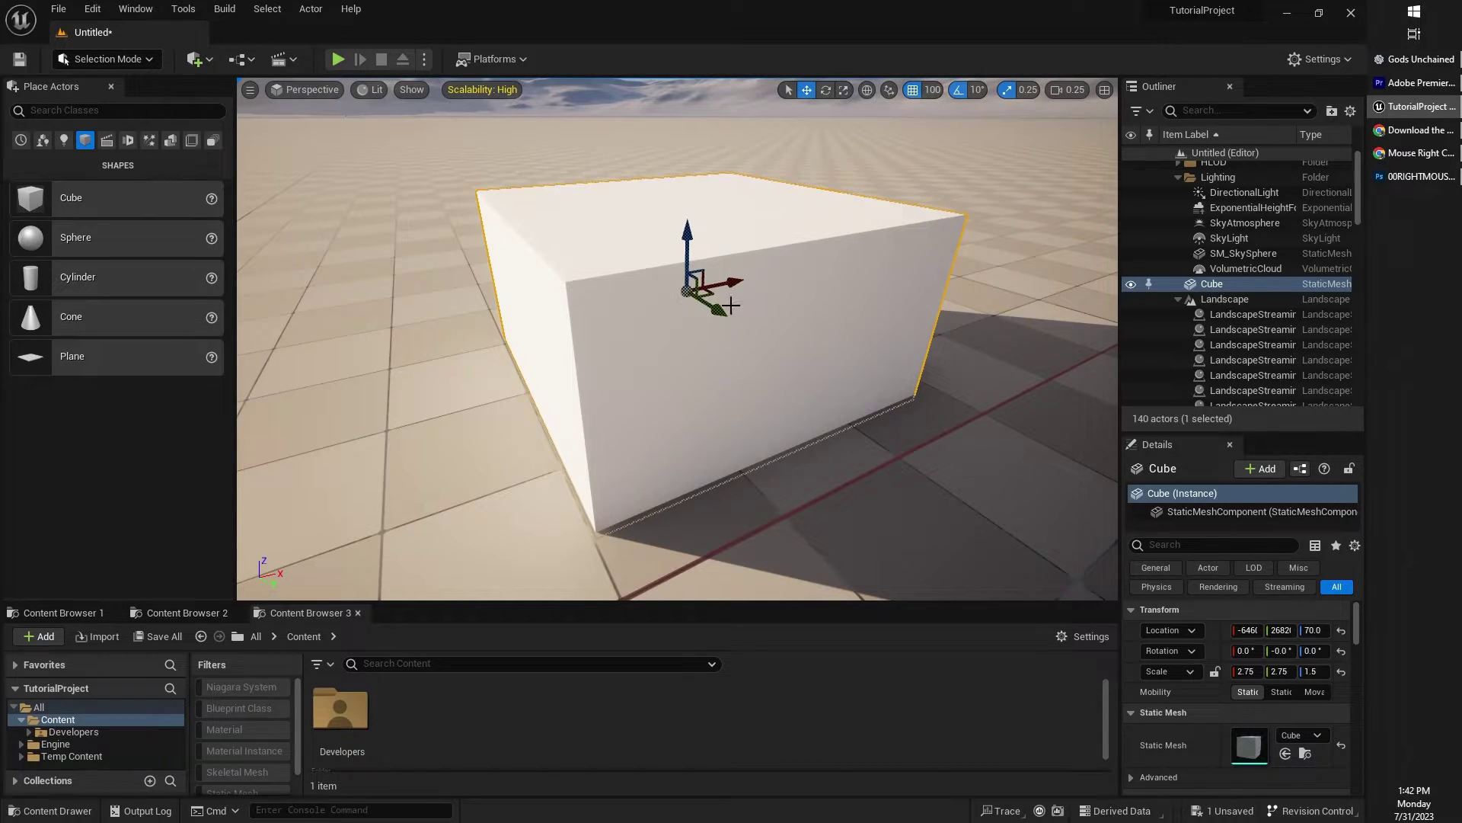
drag(727, 305, 678, 288)
- Set the position grid snap size to 10 and look over the rotation snap angles and surface snapping options
click(914, 93)
click(912, 90)
click(932, 90)
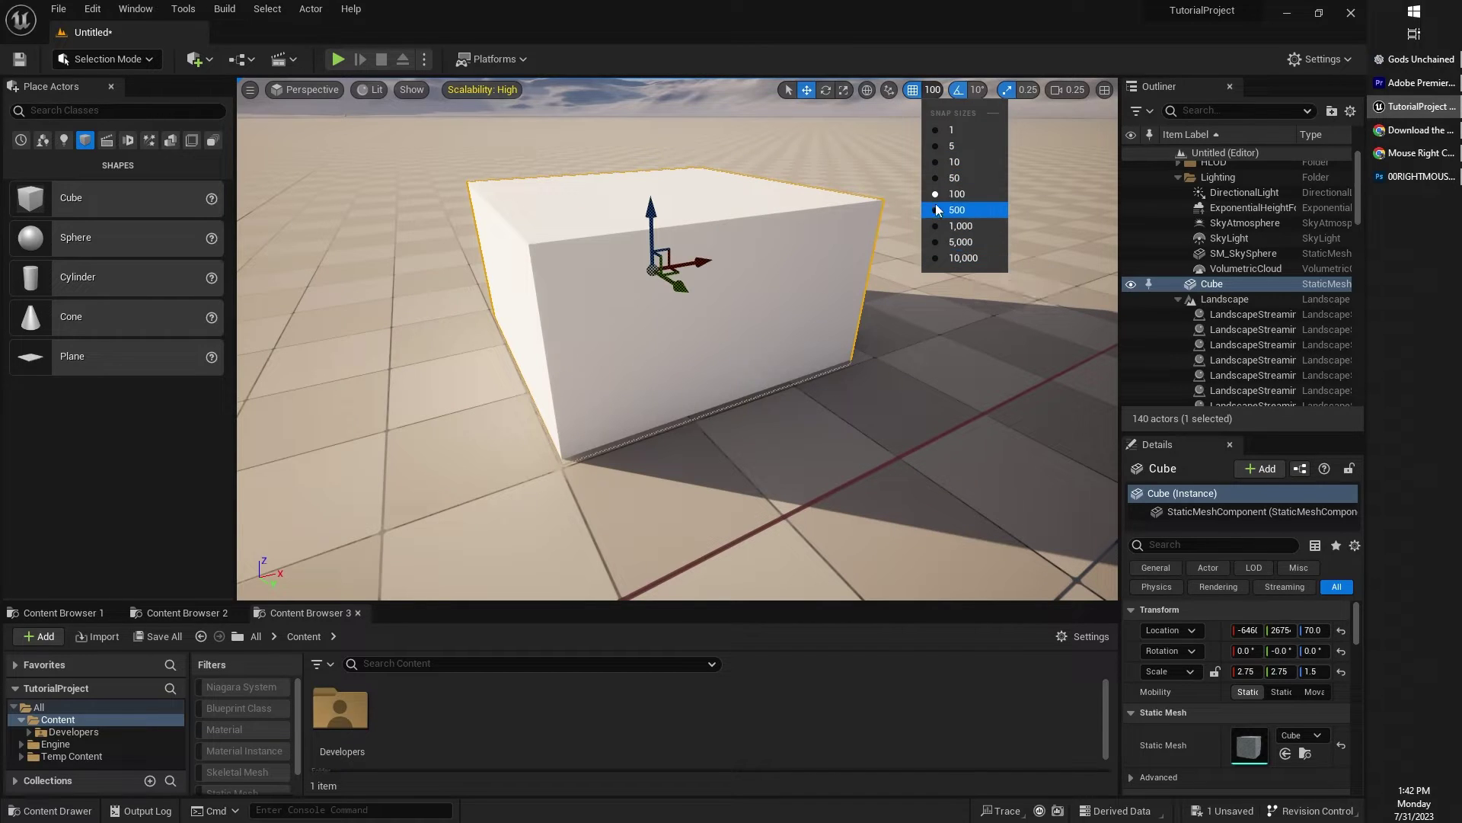
click(936, 162)
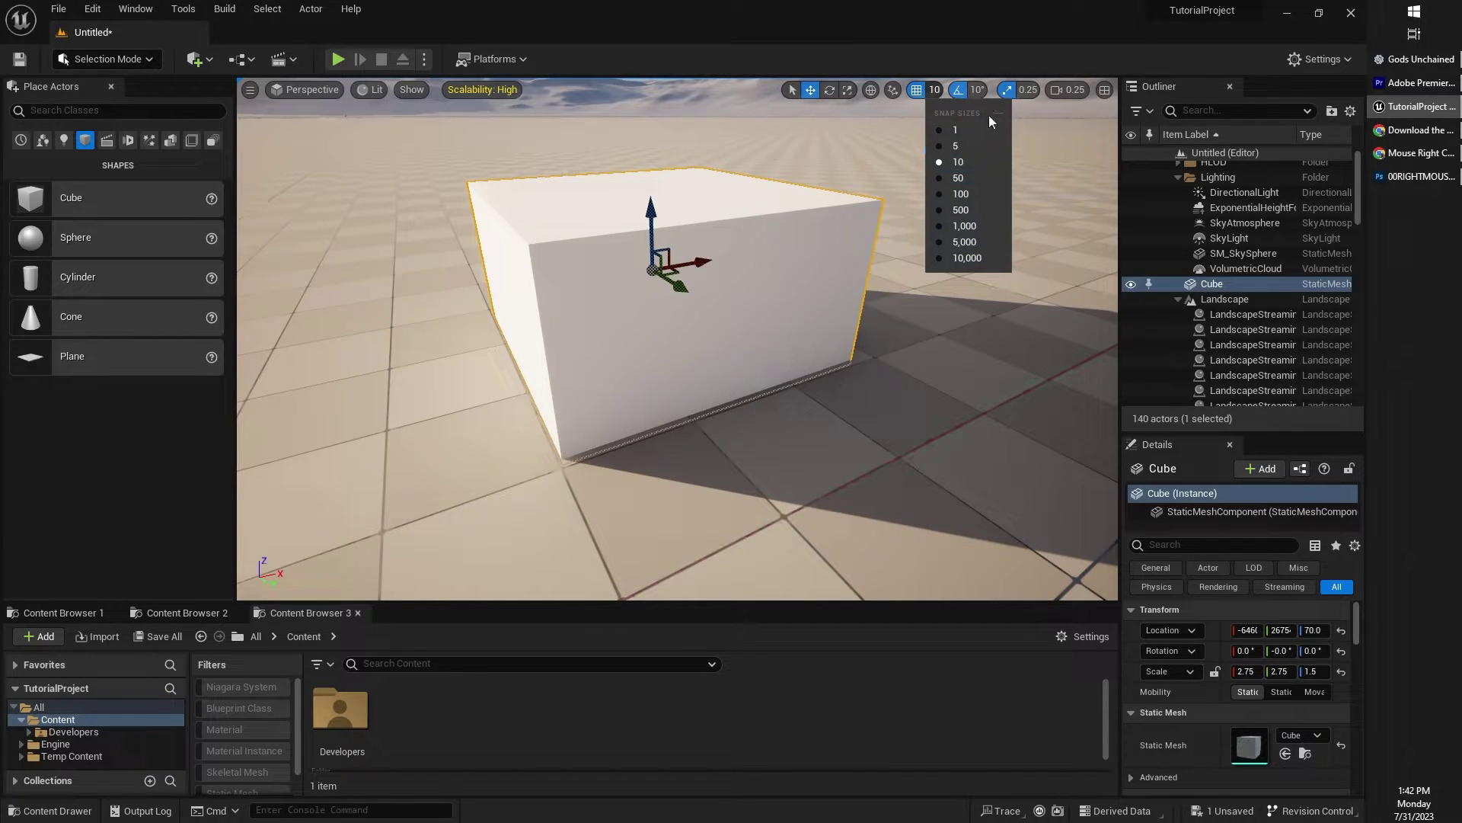
click(976, 90)
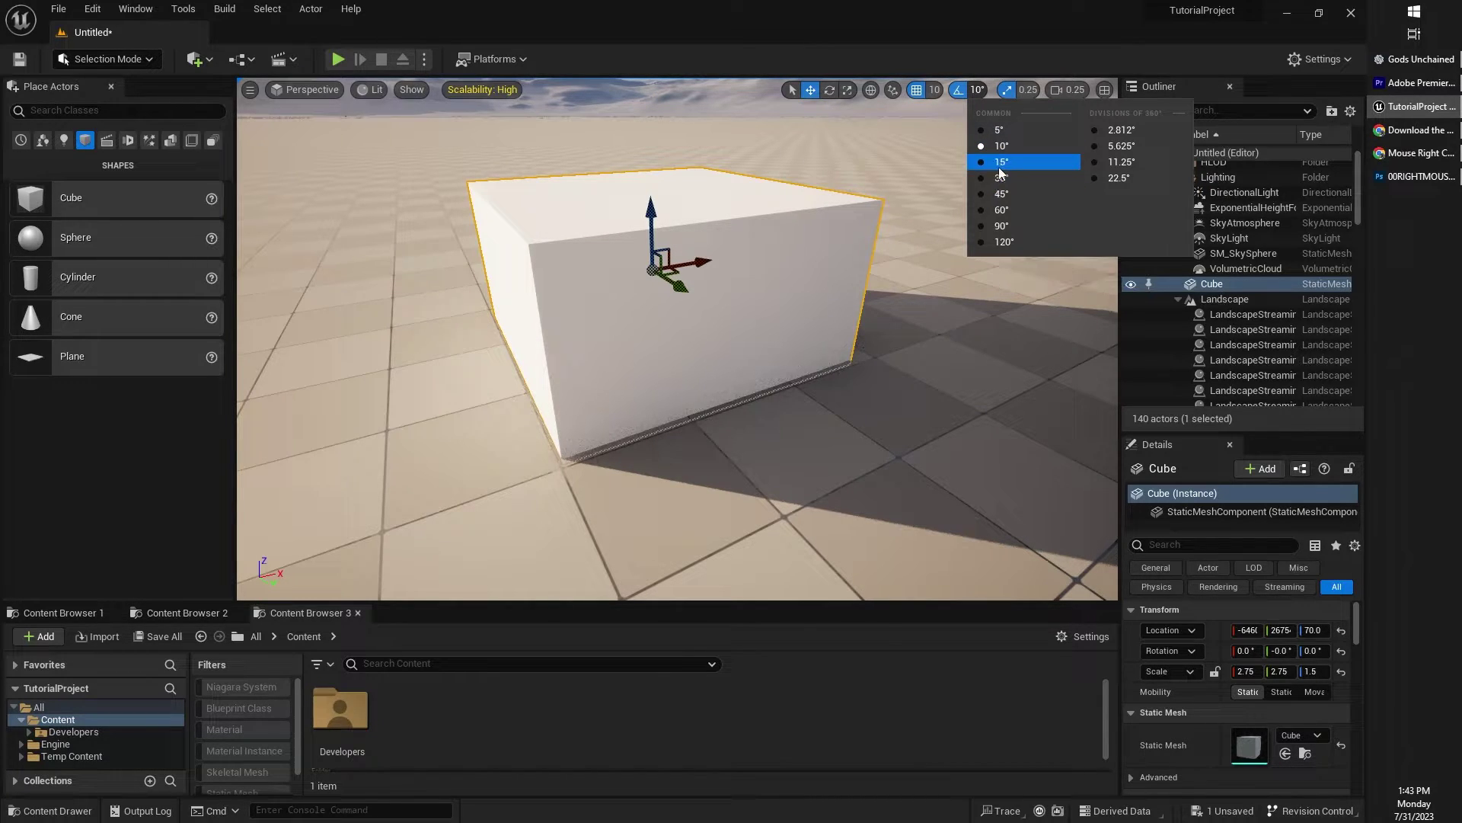
click(893, 89)
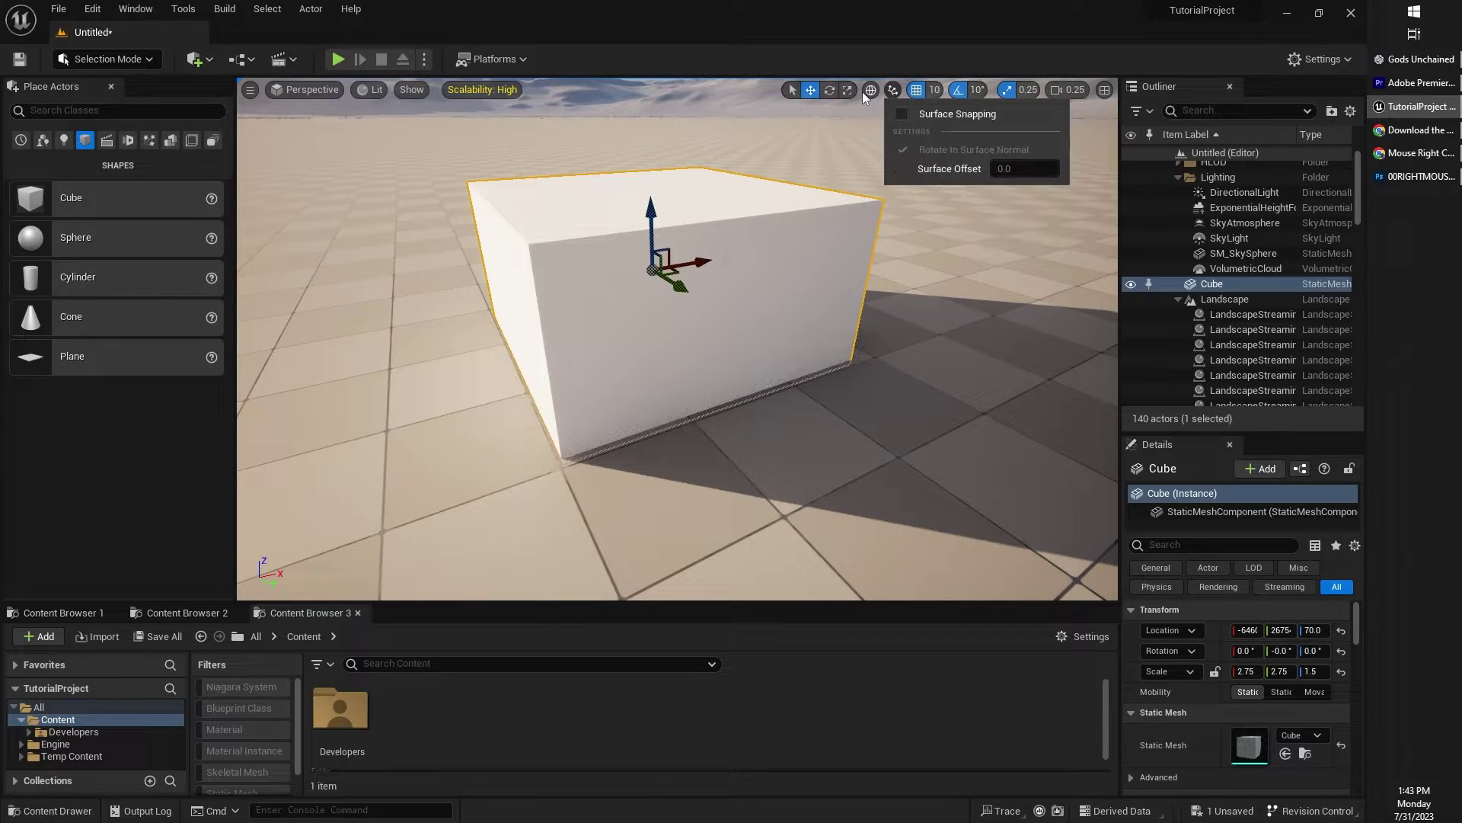
- Tilt the cube about its Y axis with 10° rotation snapping and bring it back to 0°
click(830, 91)
drag(602, 221, 691, 236)
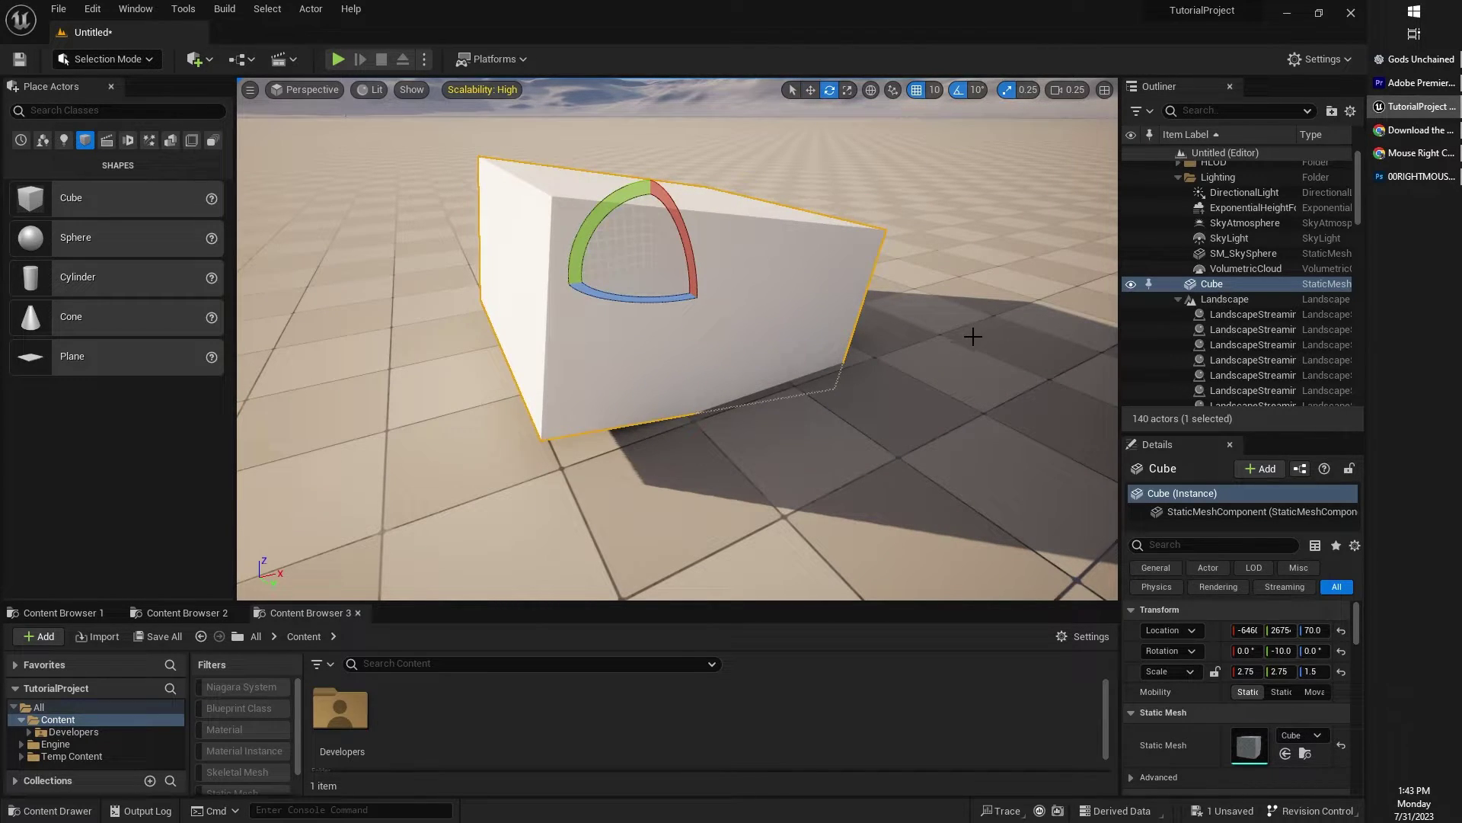
drag(632, 212, 737, 313)
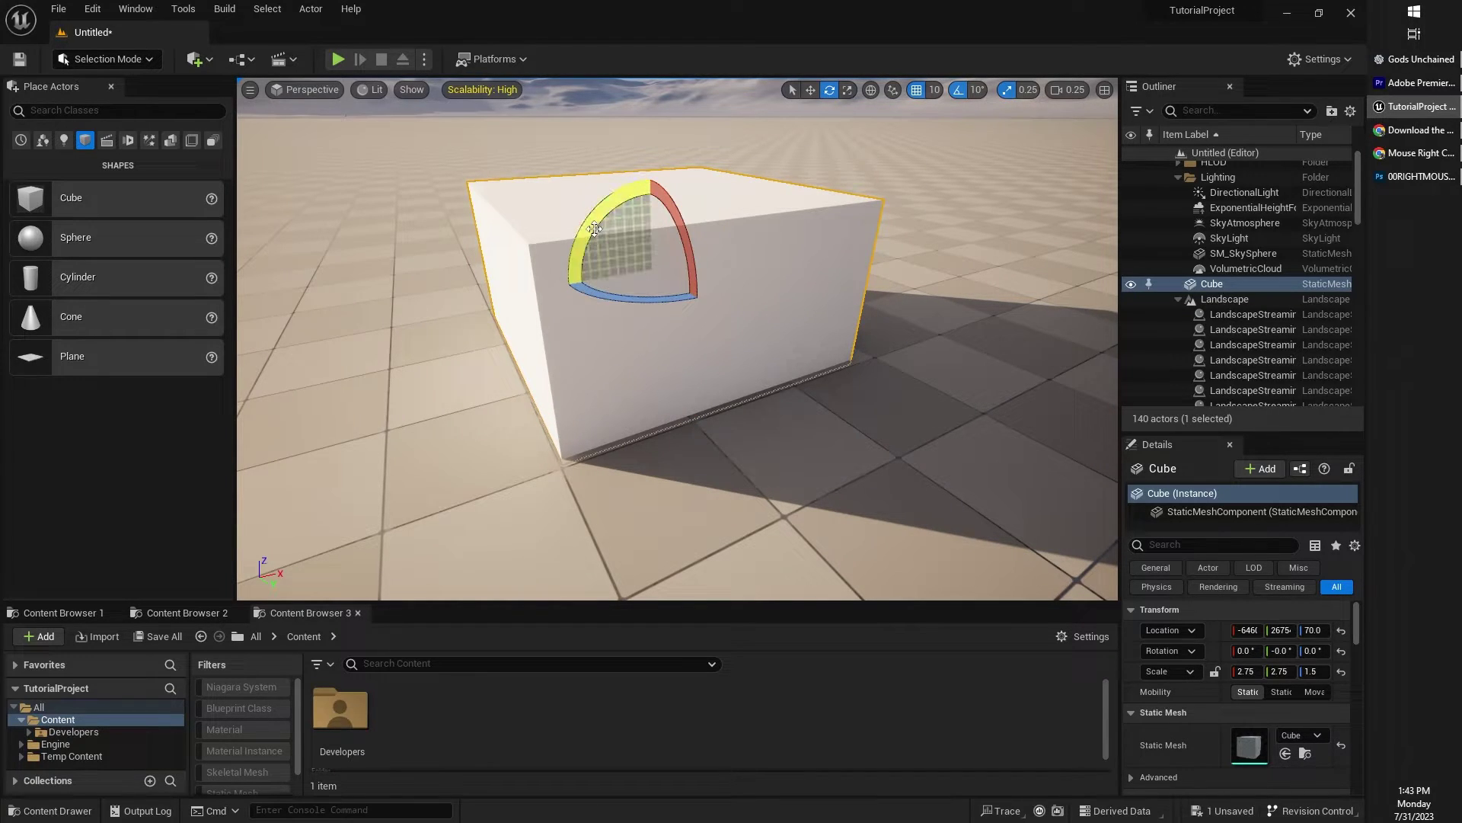
drag(600, 228, 749, 277)
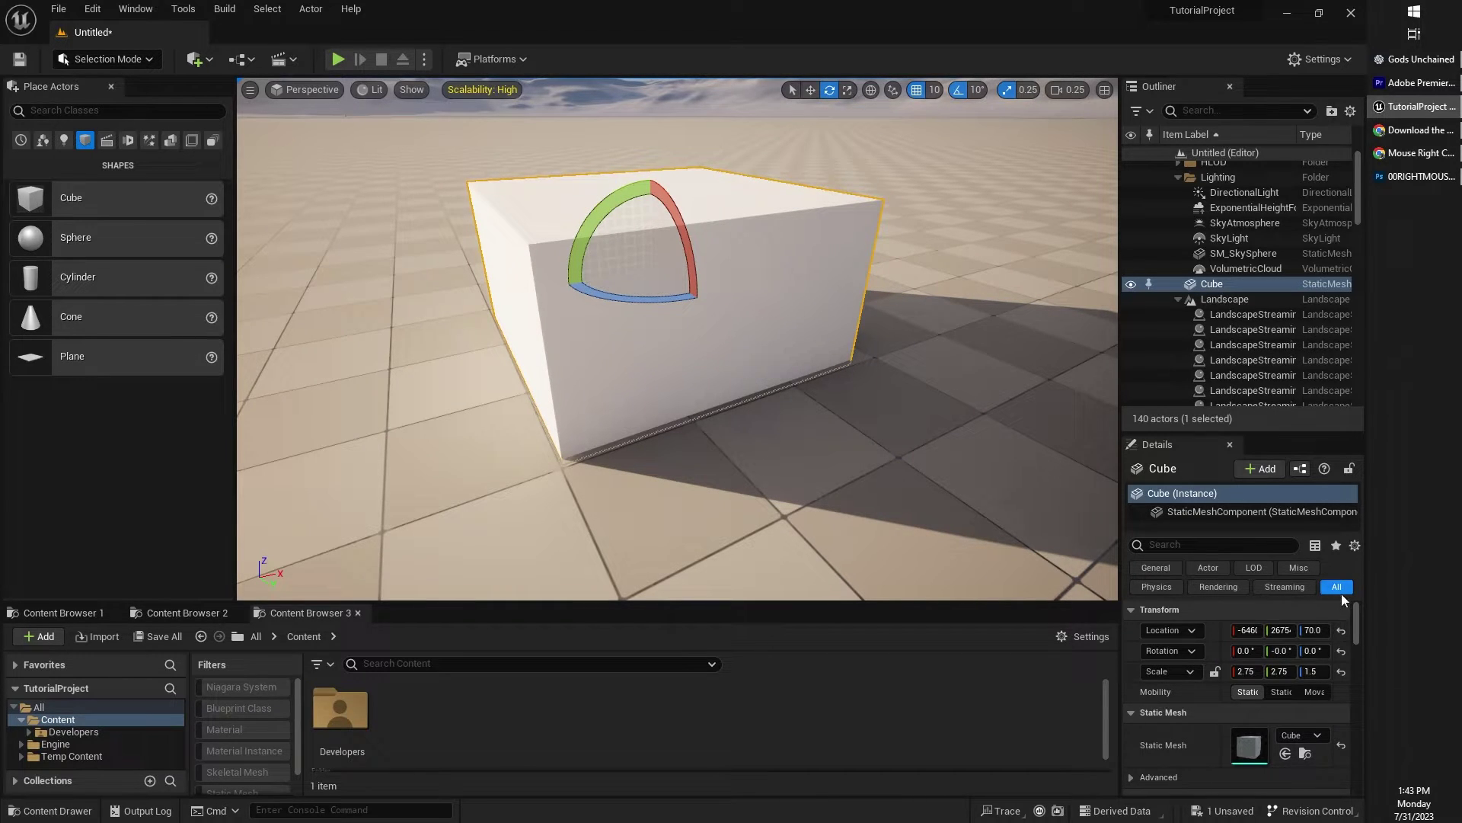
scroll(1295, 655, down, 1)
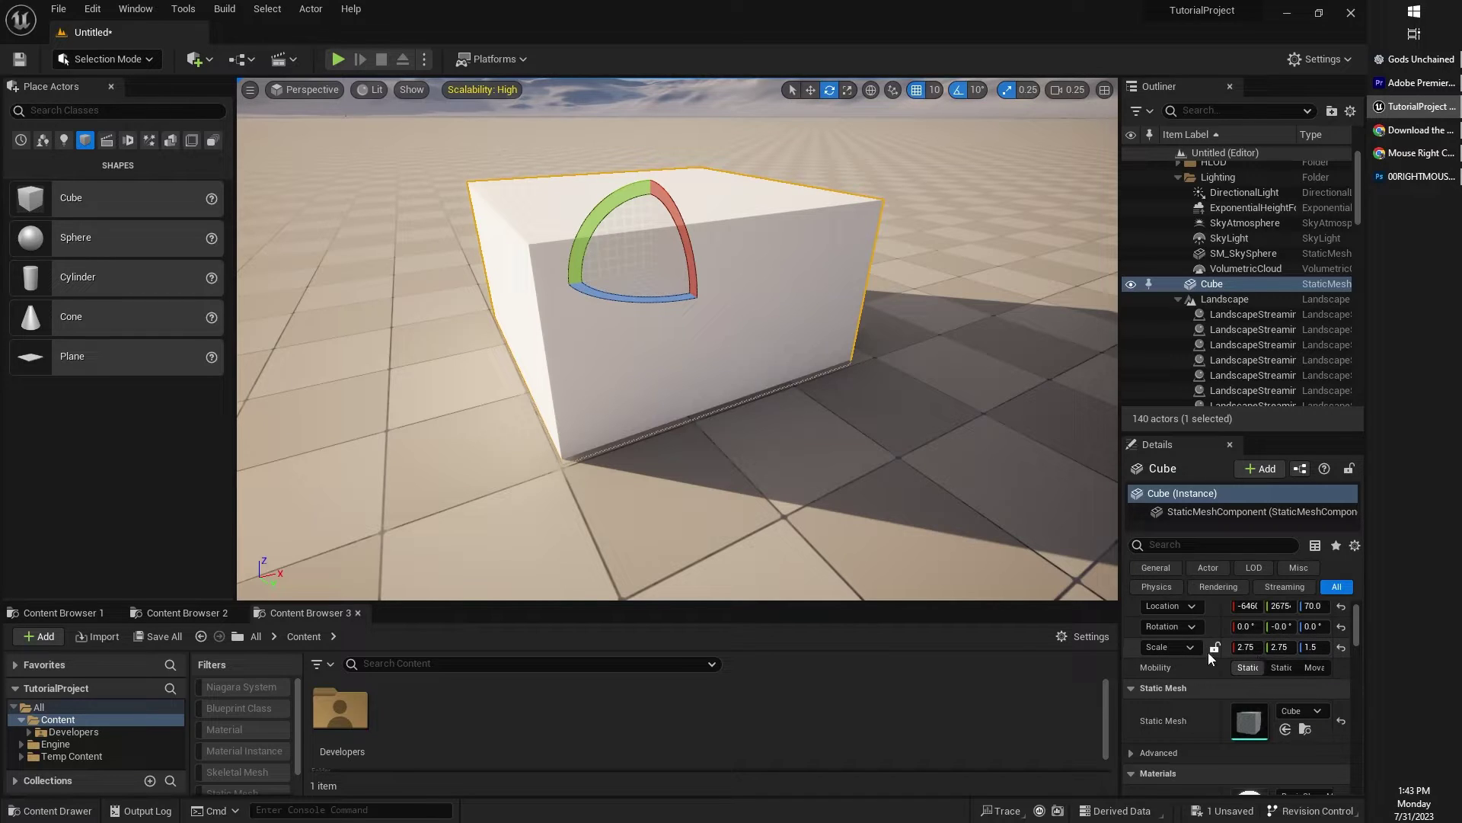
scroll(1217, 674, up, 1)
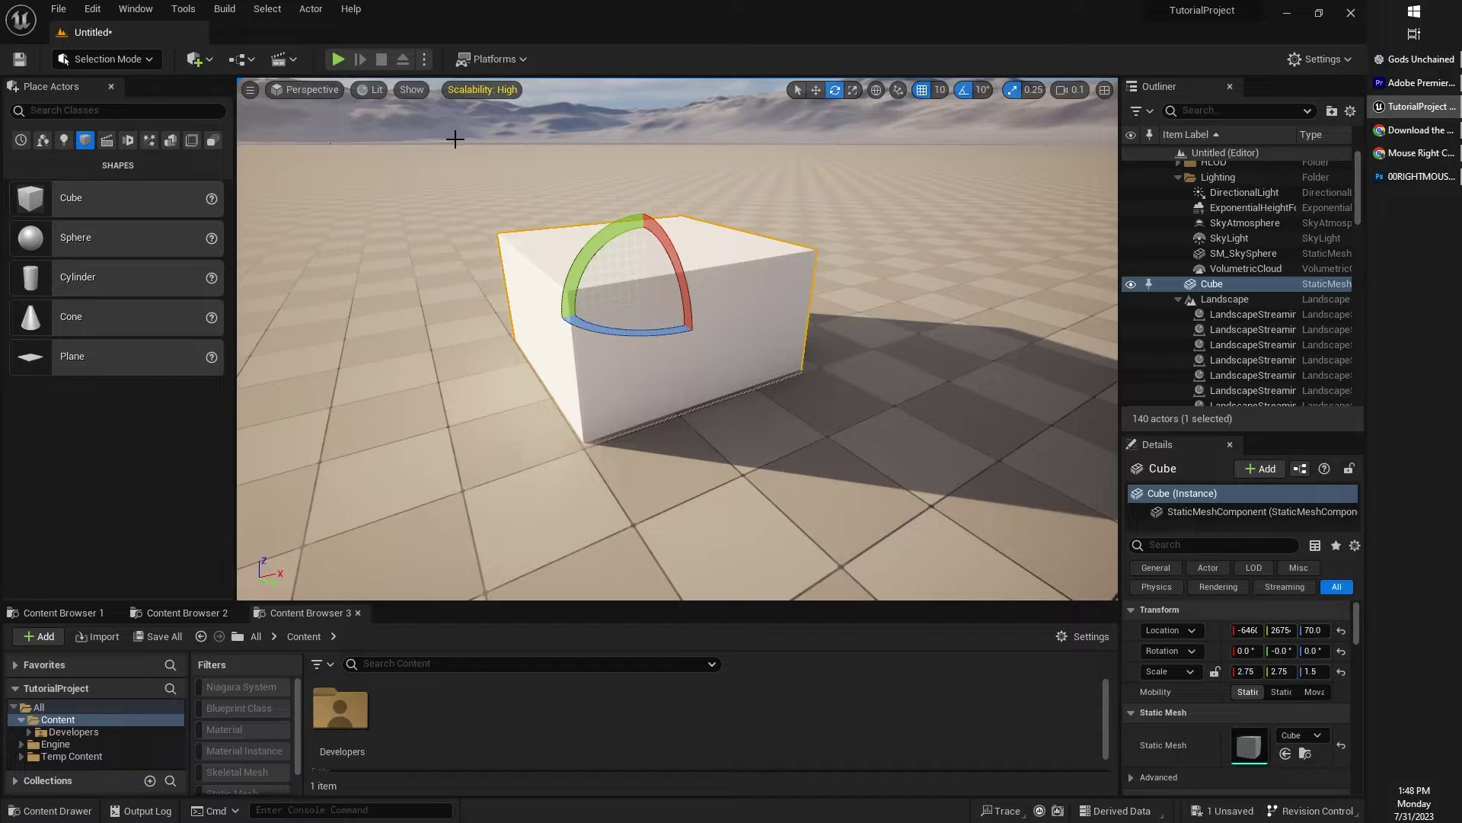
- Switch the viewport to the orthographic Top view and look around the ground from above
click(322, 92)
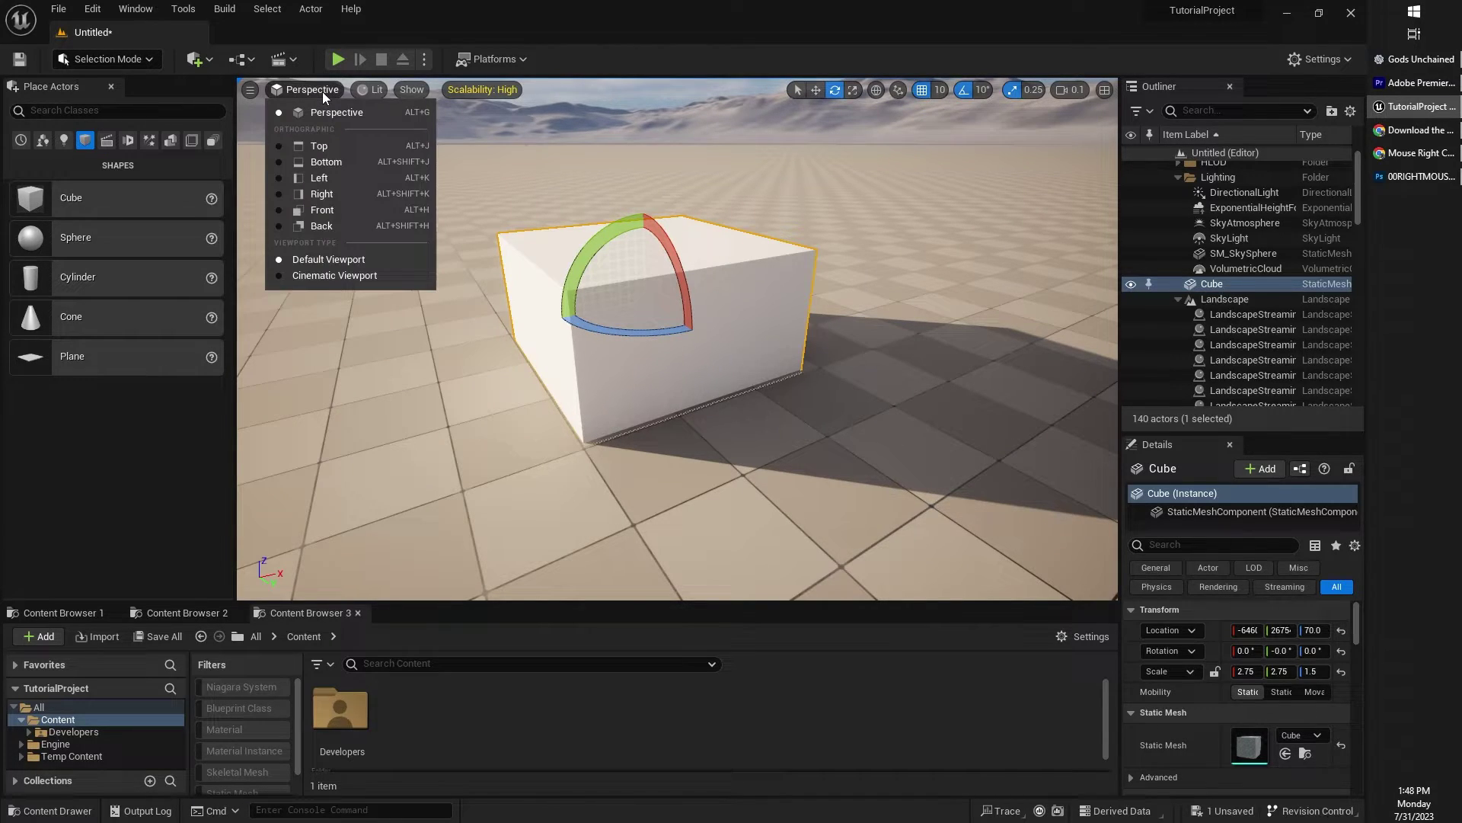
right_drag(534, 305, 381, 190)
right_drag(341, 114, 342, 114)
click(316, 93)
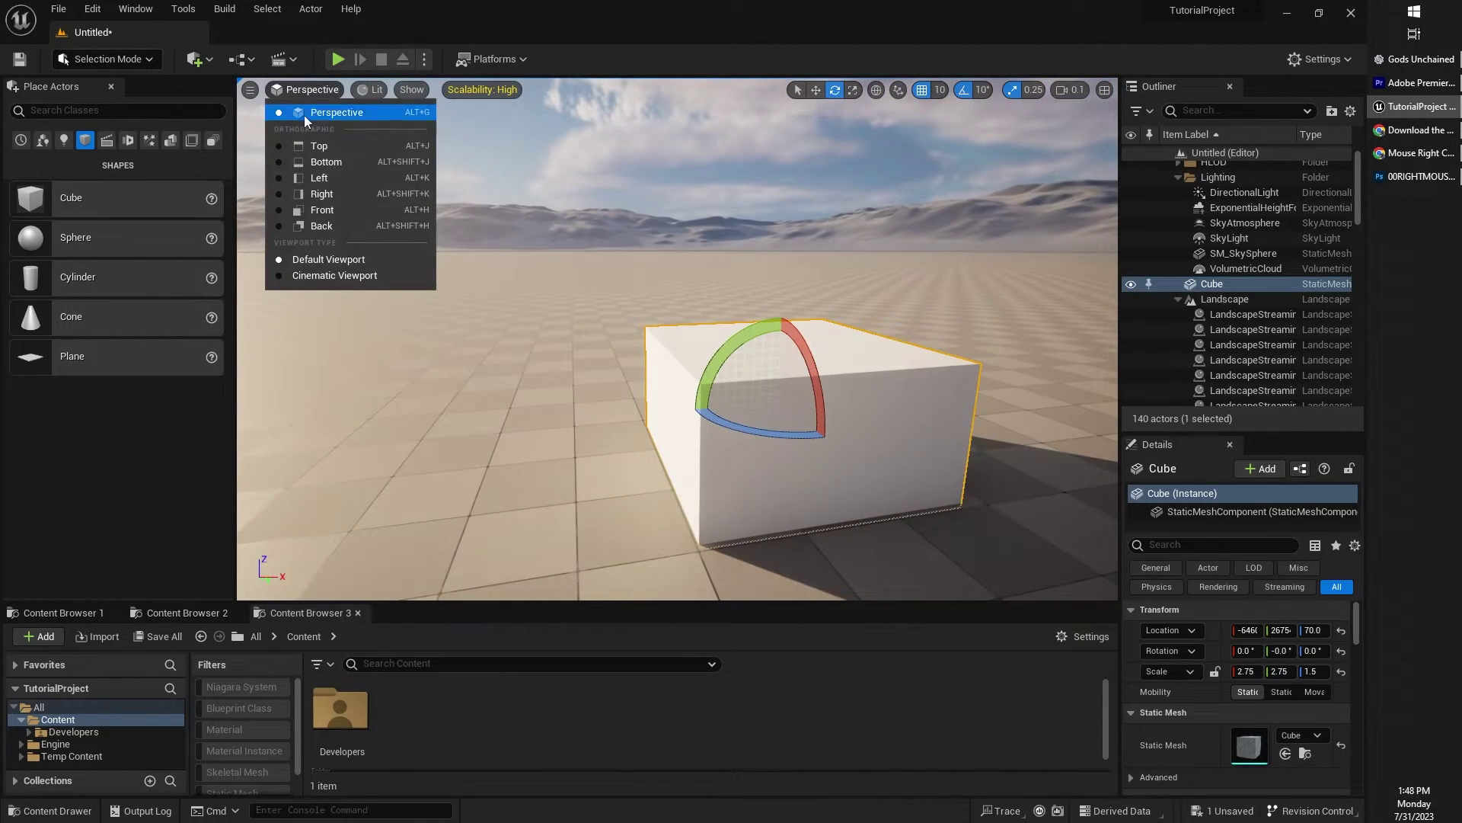
click(306, 143)
right_drag(636, 316, 800, 112)
- Pan across the Top view and return the viewport to Perspective
click(296, 89)
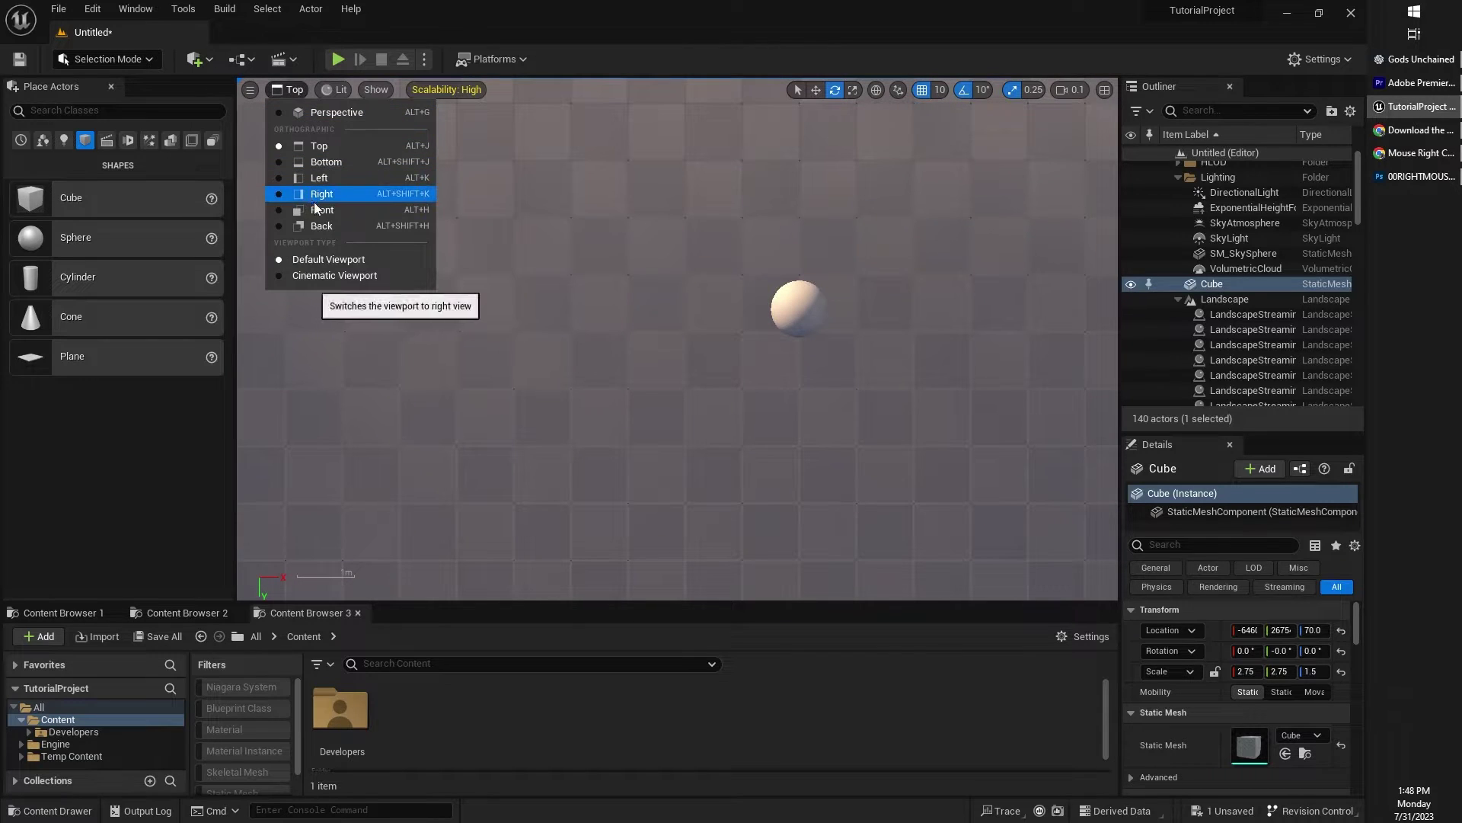
key(Escape)
right_drag(658, 317, 646, 358)
click(299, 95)
click(304, 114)
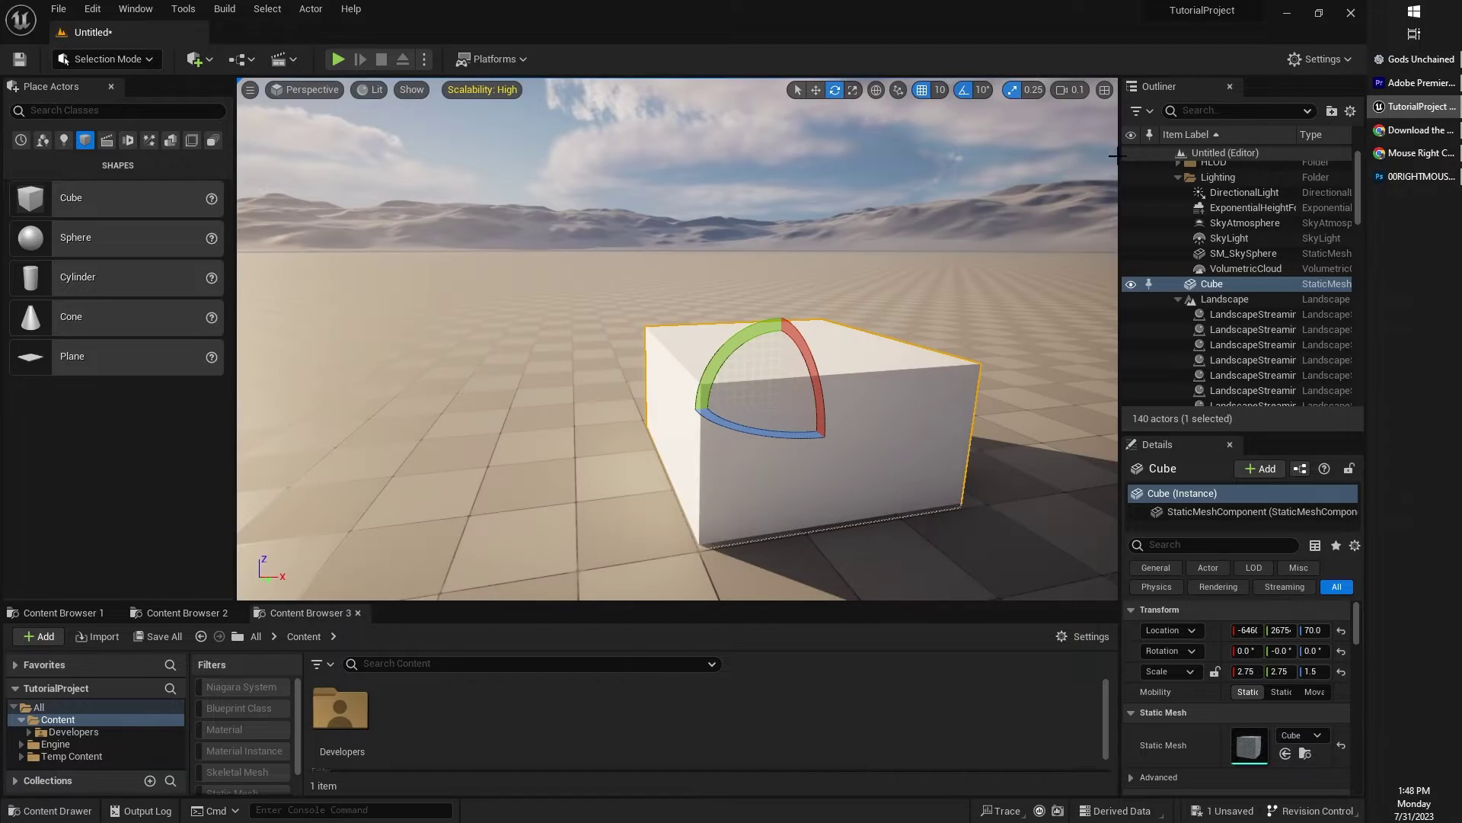
- Split the viewport into four panes, switch the Right view pane to Perspective and fly its camera forward
click(1104, 93)
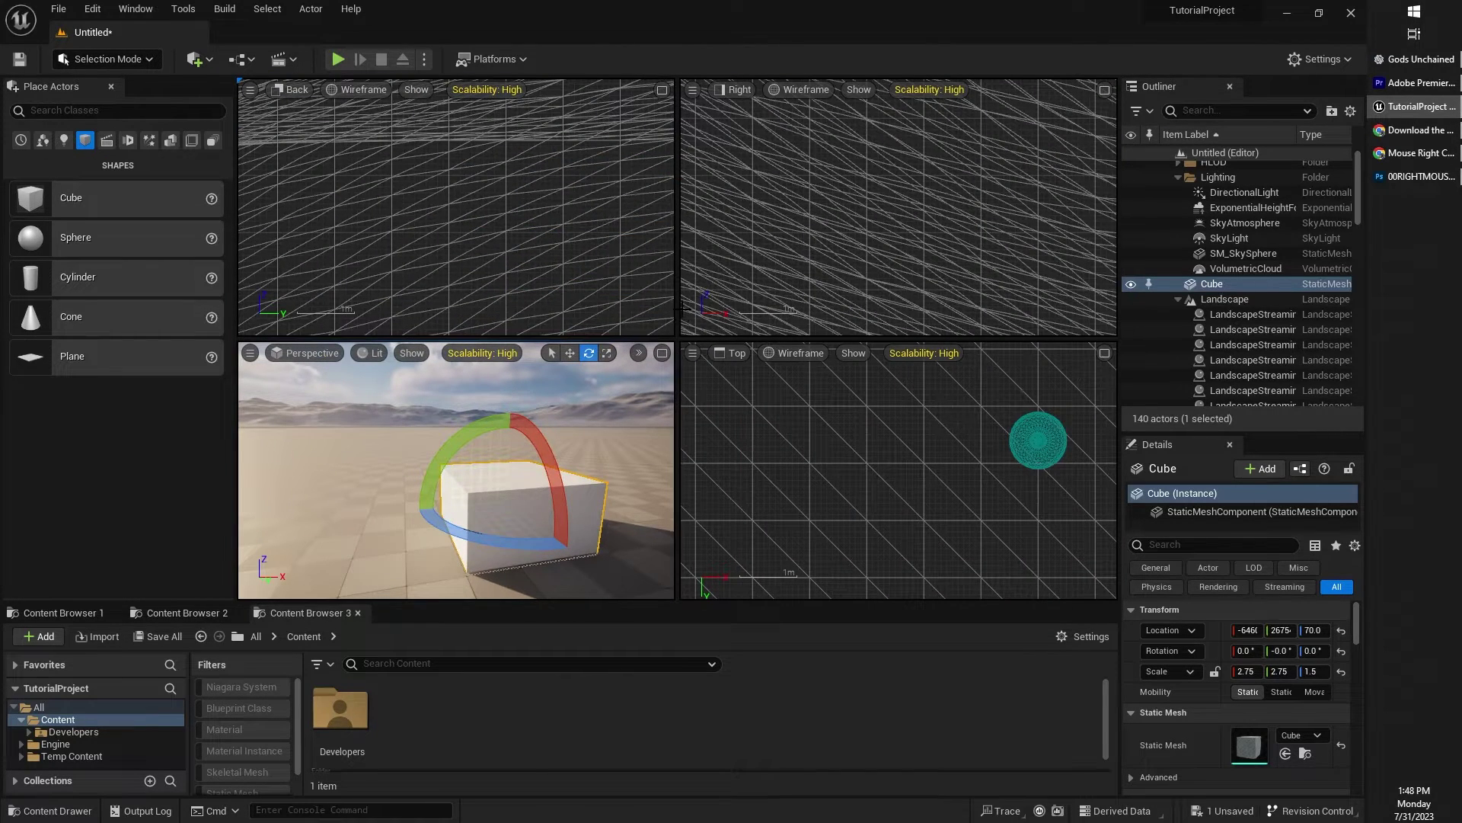
click(743, 98)
click(761, 118)
mouse_move(899, 237)
right_down()
mouse_move(921, 303)
mouse_move(897, 274)
mouse_move(881, 287)
mouse_move(900, 244)
right_up()
key(w)
key(w)
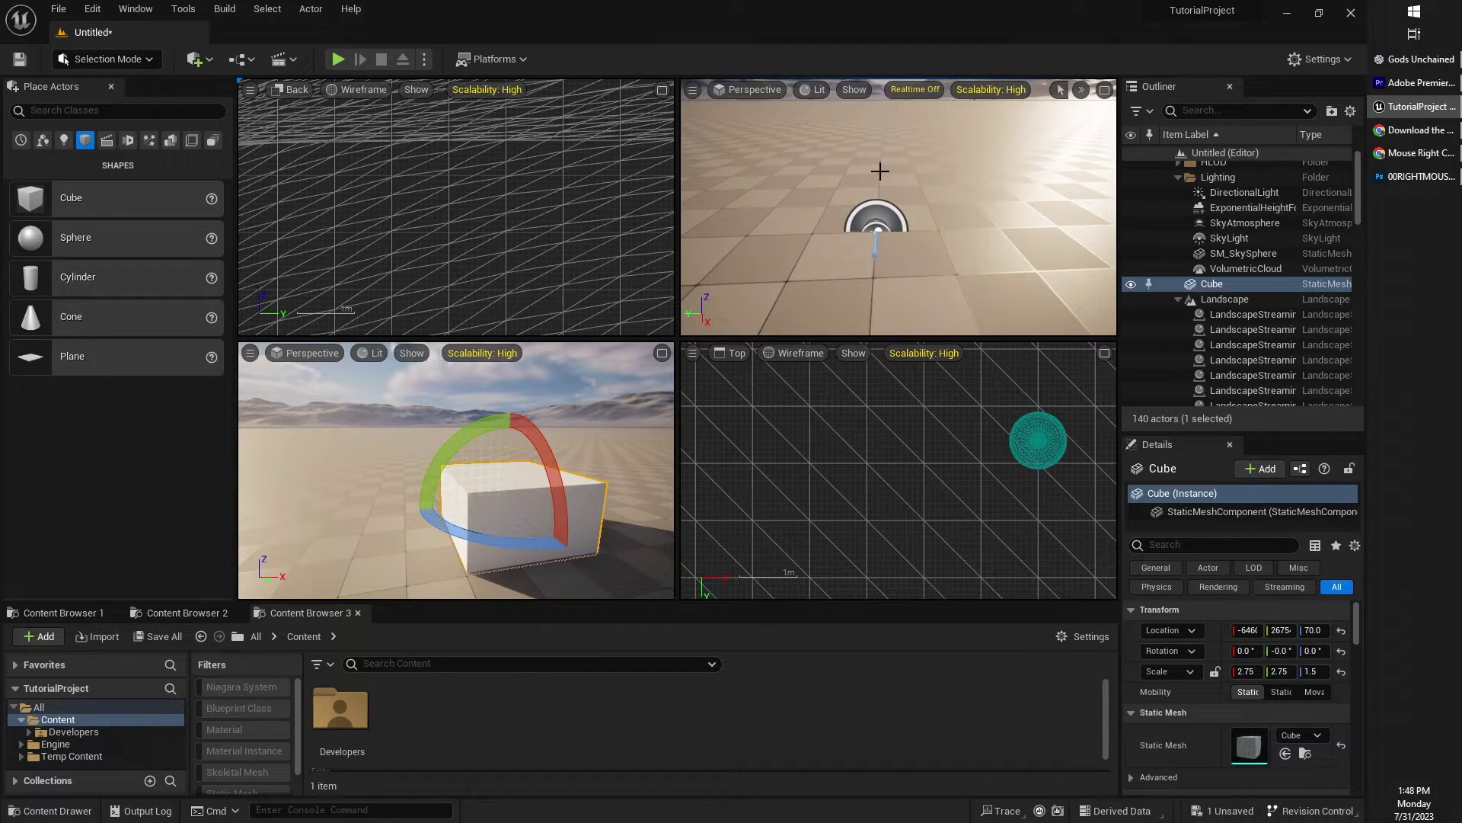
- Maximize the Perspective pane showing the cube and set the overall scalability quality to Low
click(661, 354)
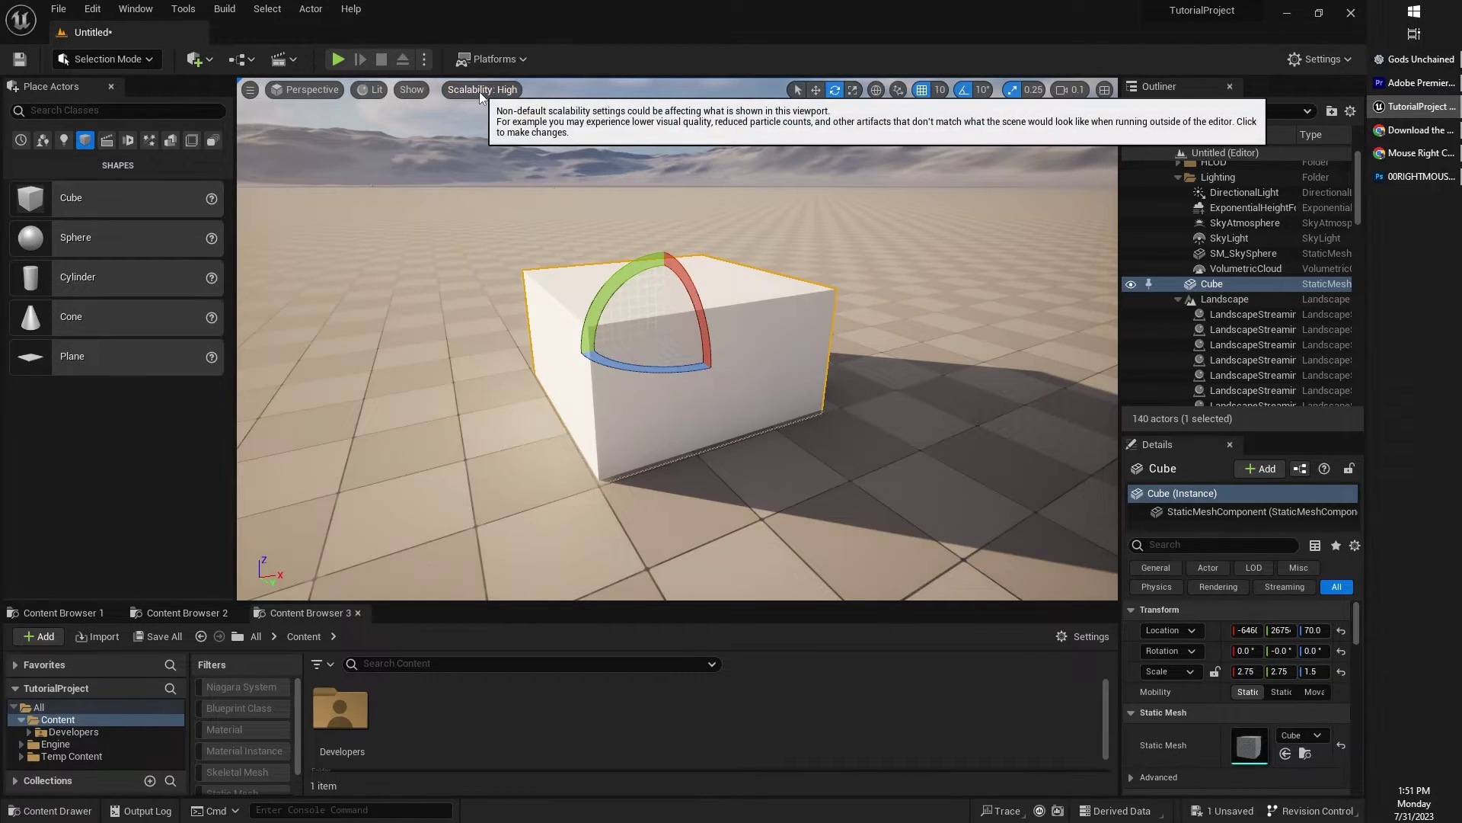
click(480, 90)
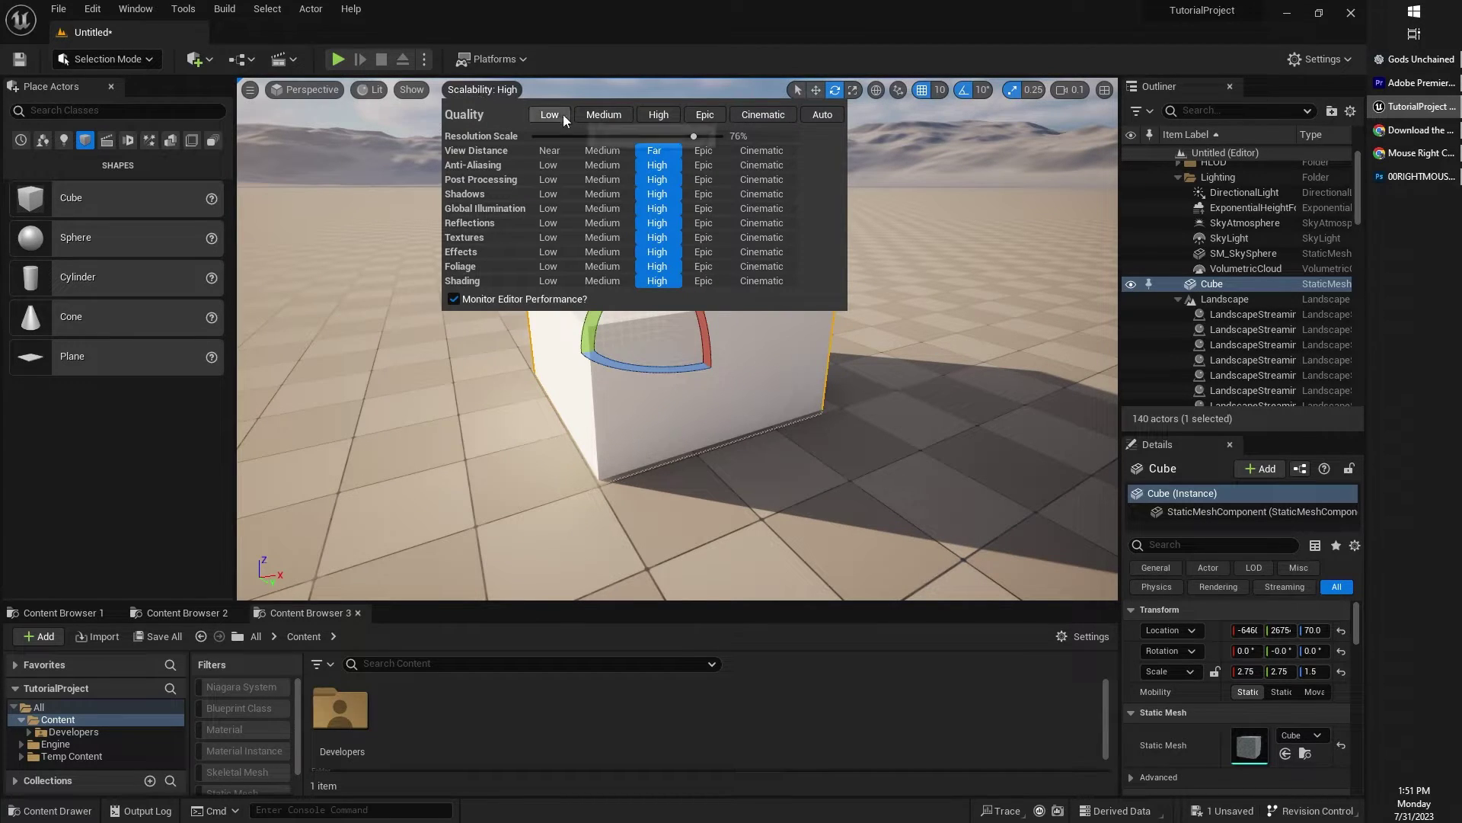
right_drag(539, 425, 480, 282)
click(491, 90)
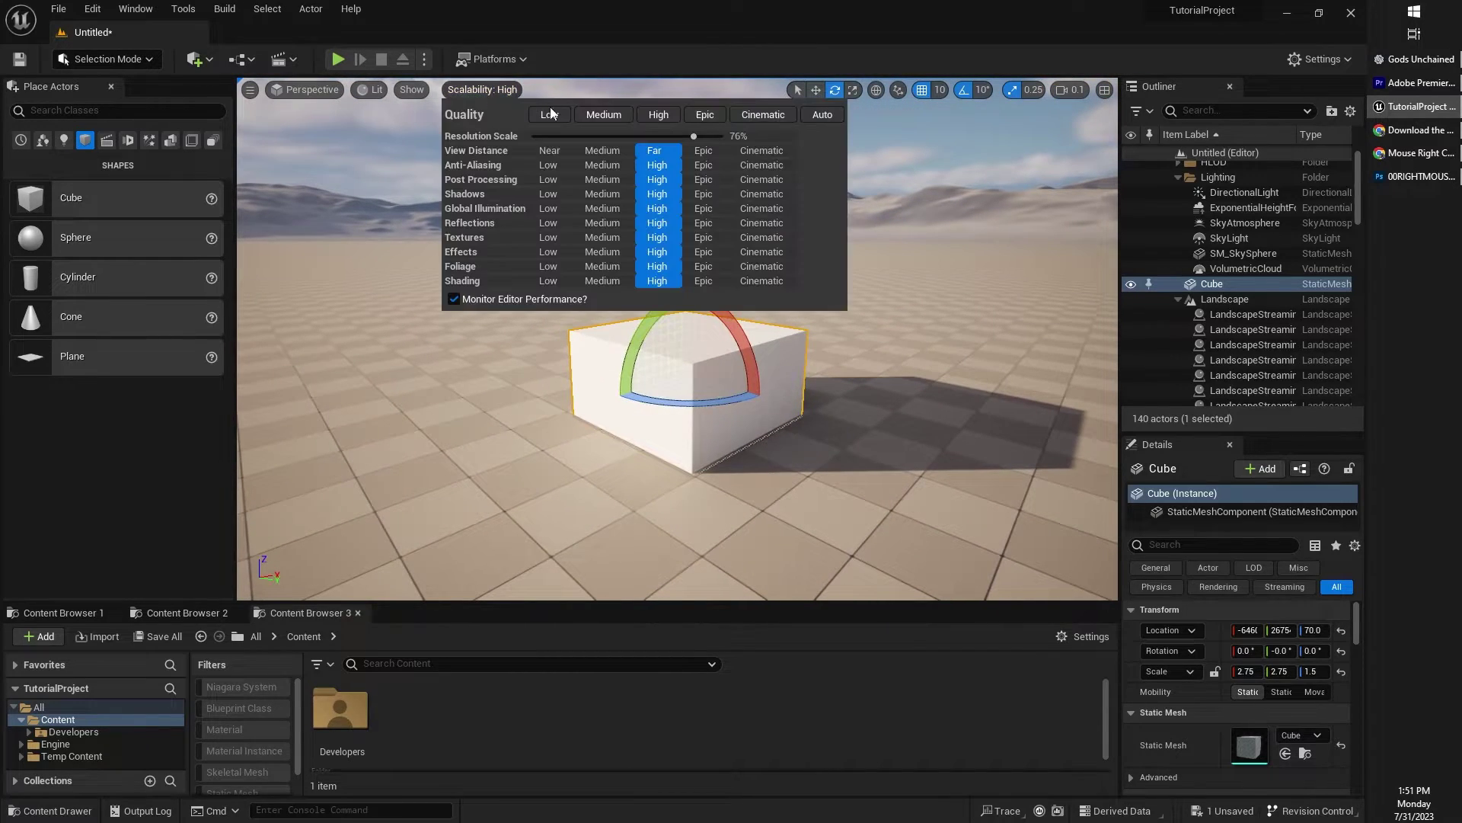
click(554, 114)
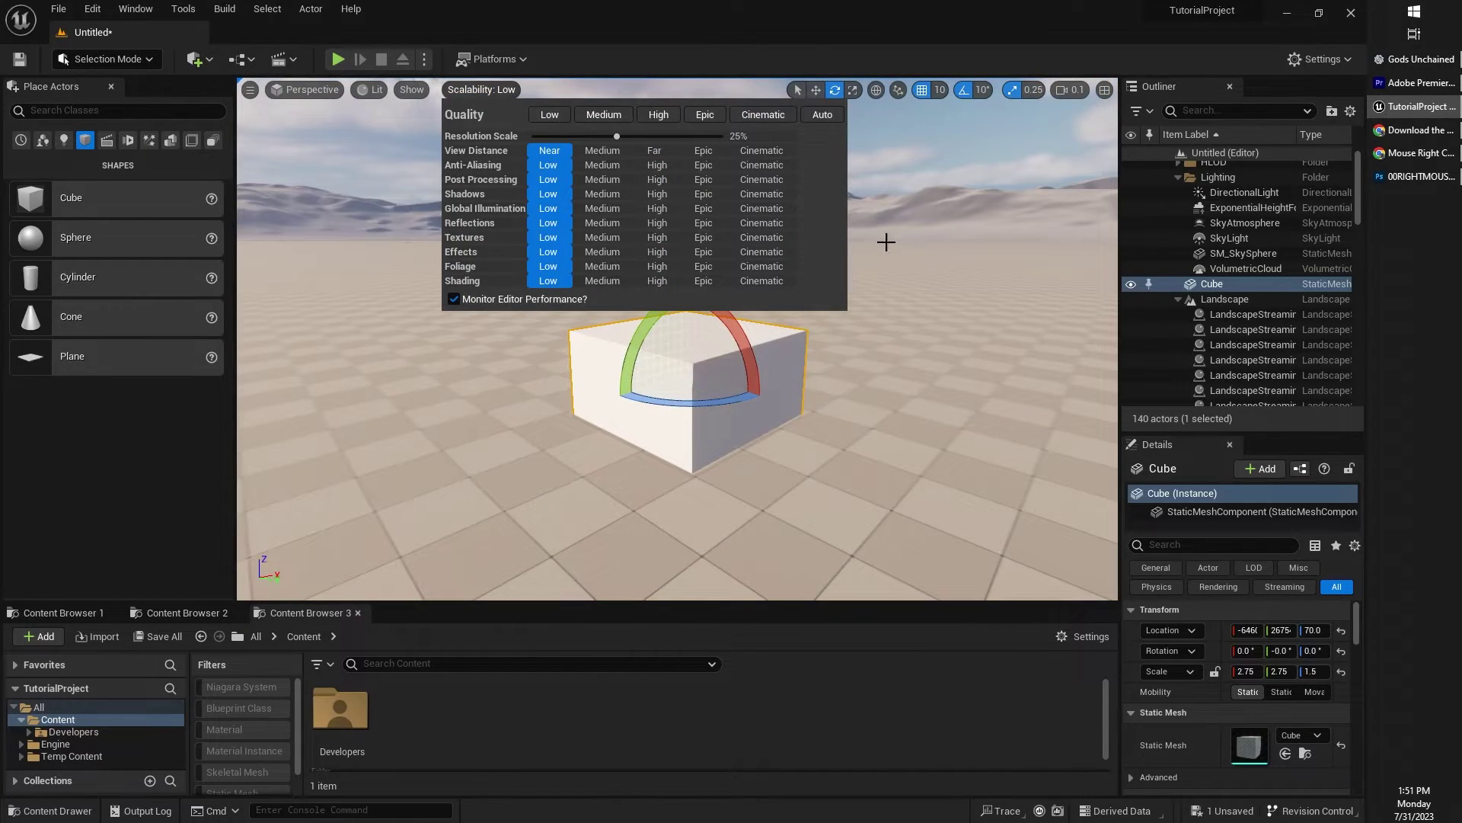
- Set the overall scalability quality to Cinematic and look around the cube and its shadow
click(763, 114)
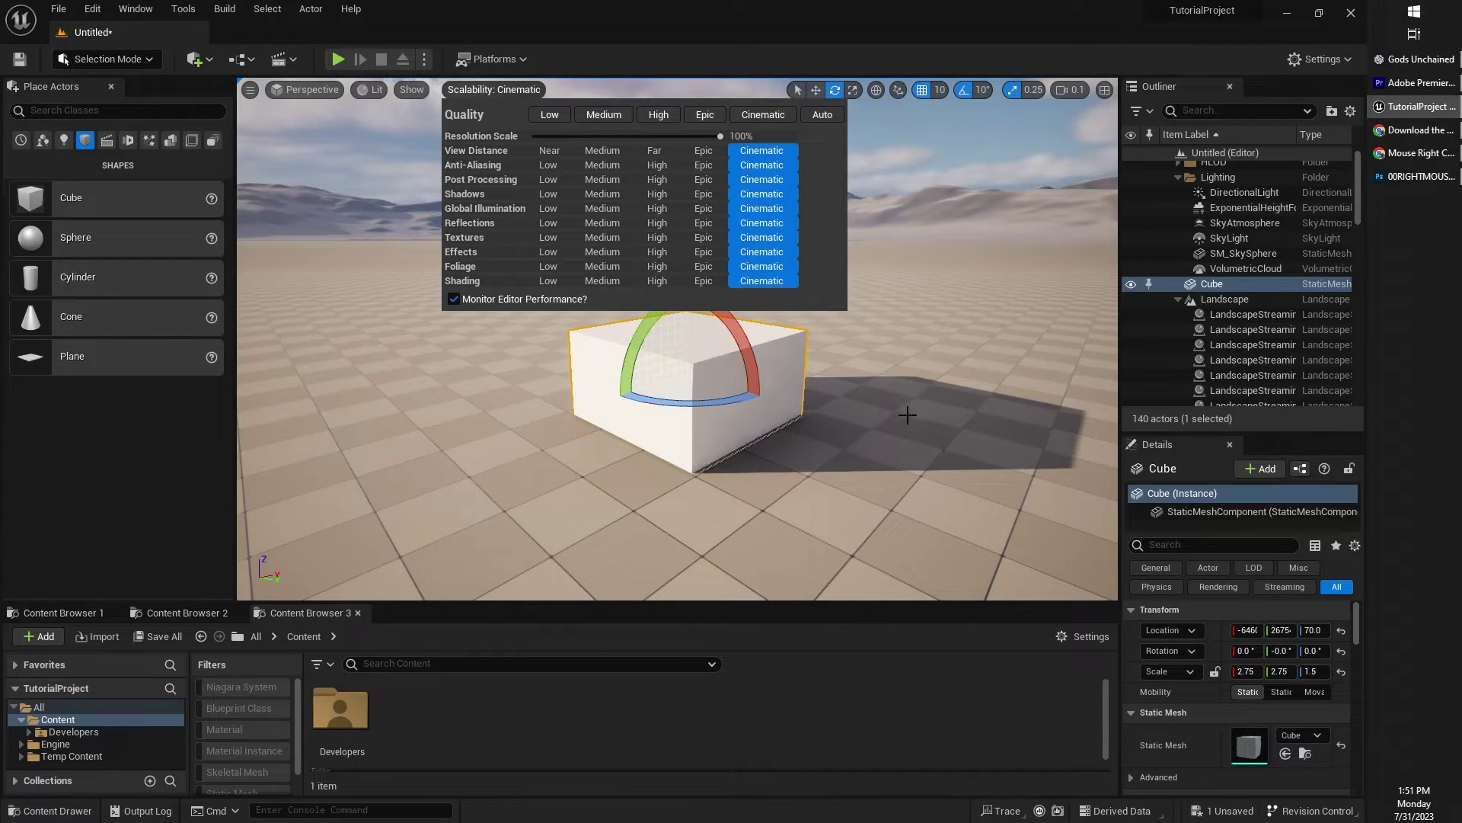
right_drag(908, 417, 933, 417)
mouse_move(852, 382)
right_down()
mouse_move(881, 377)
mouse_move(832, 380)
mouse_move(851, 382)
right_up()
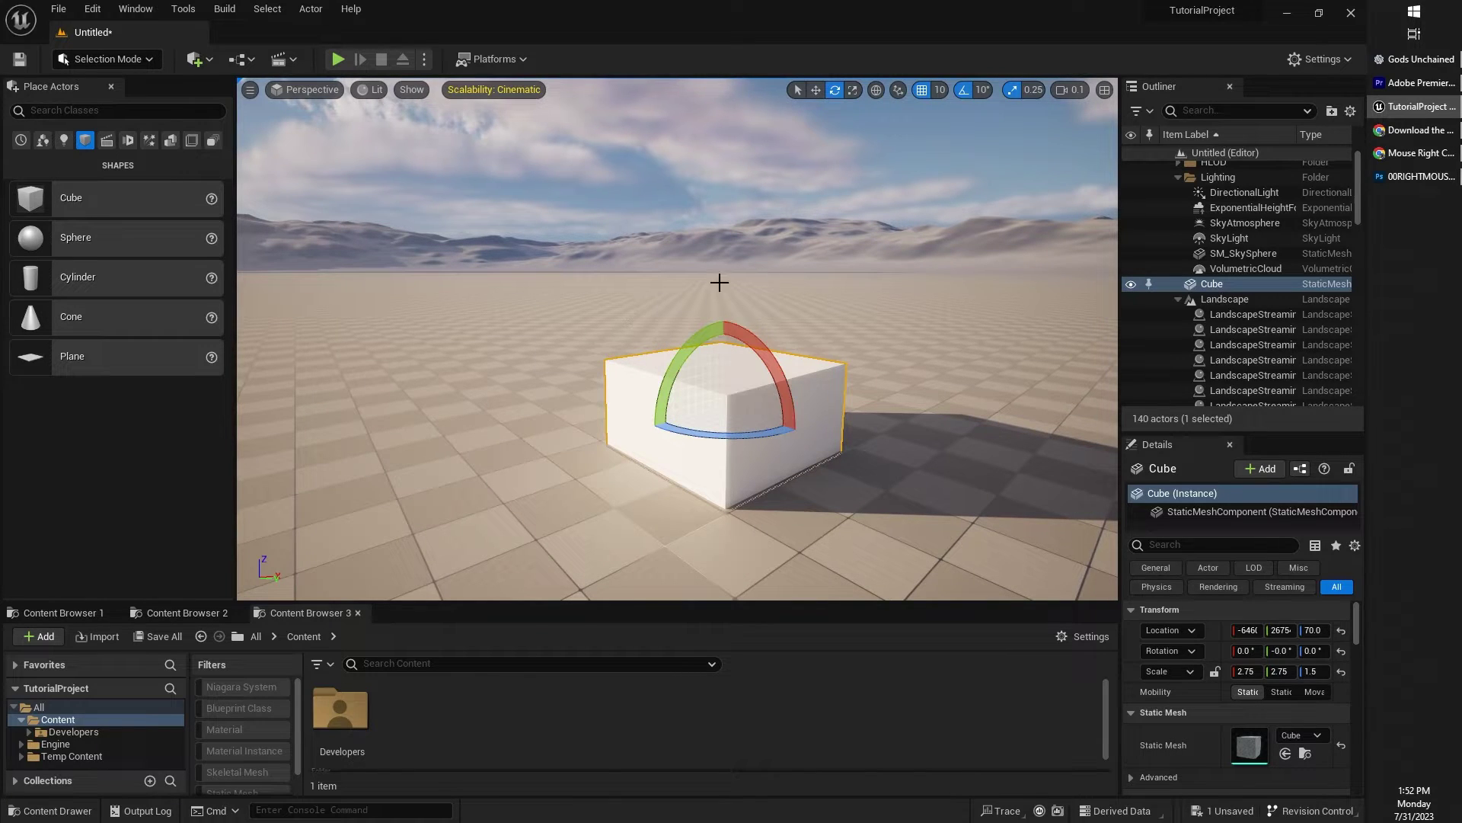
- Try the Epic scalability preset and bring the overall quality back to High
click(502, 90)
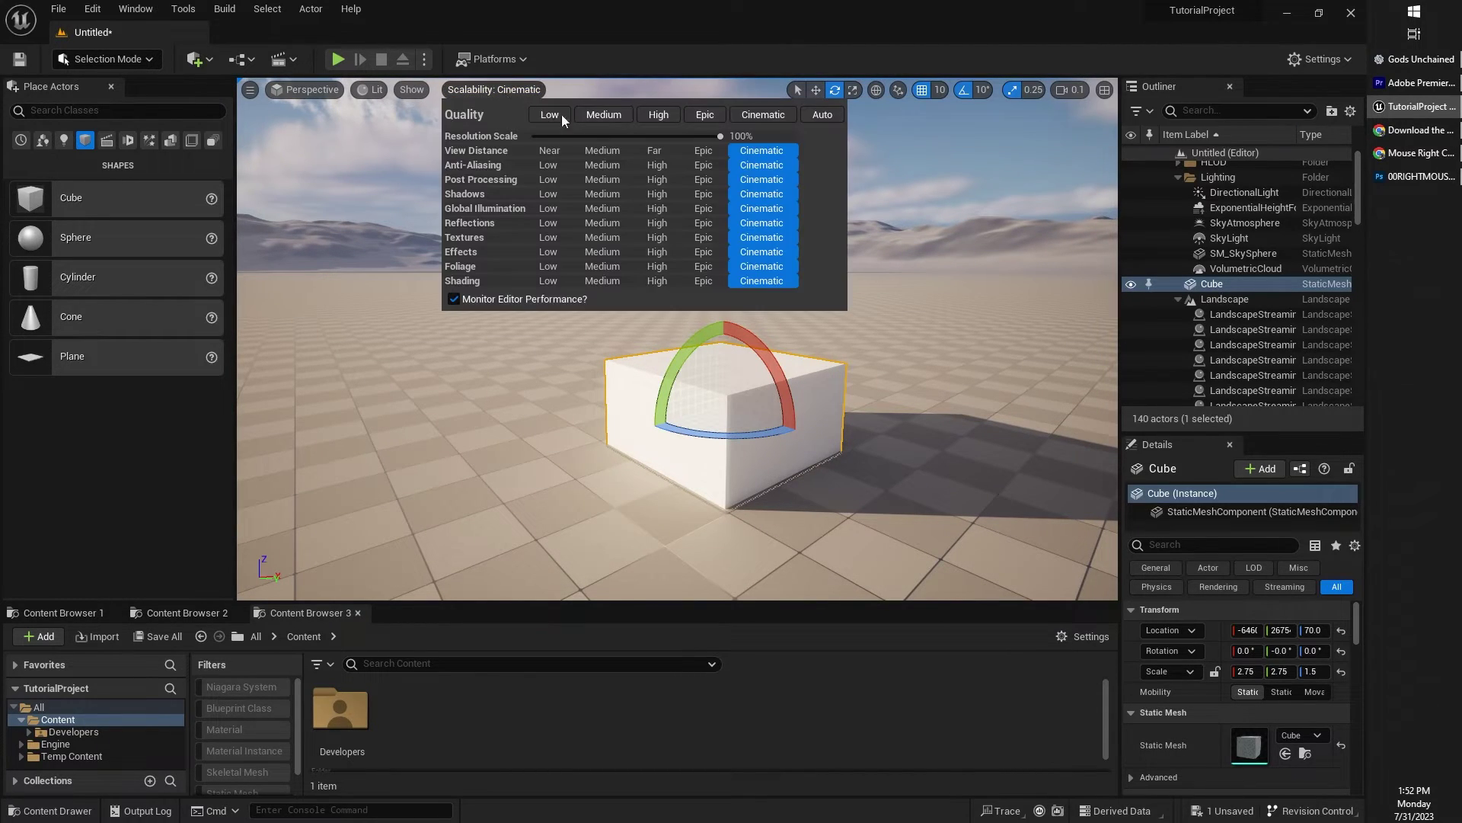
click(705, 117)
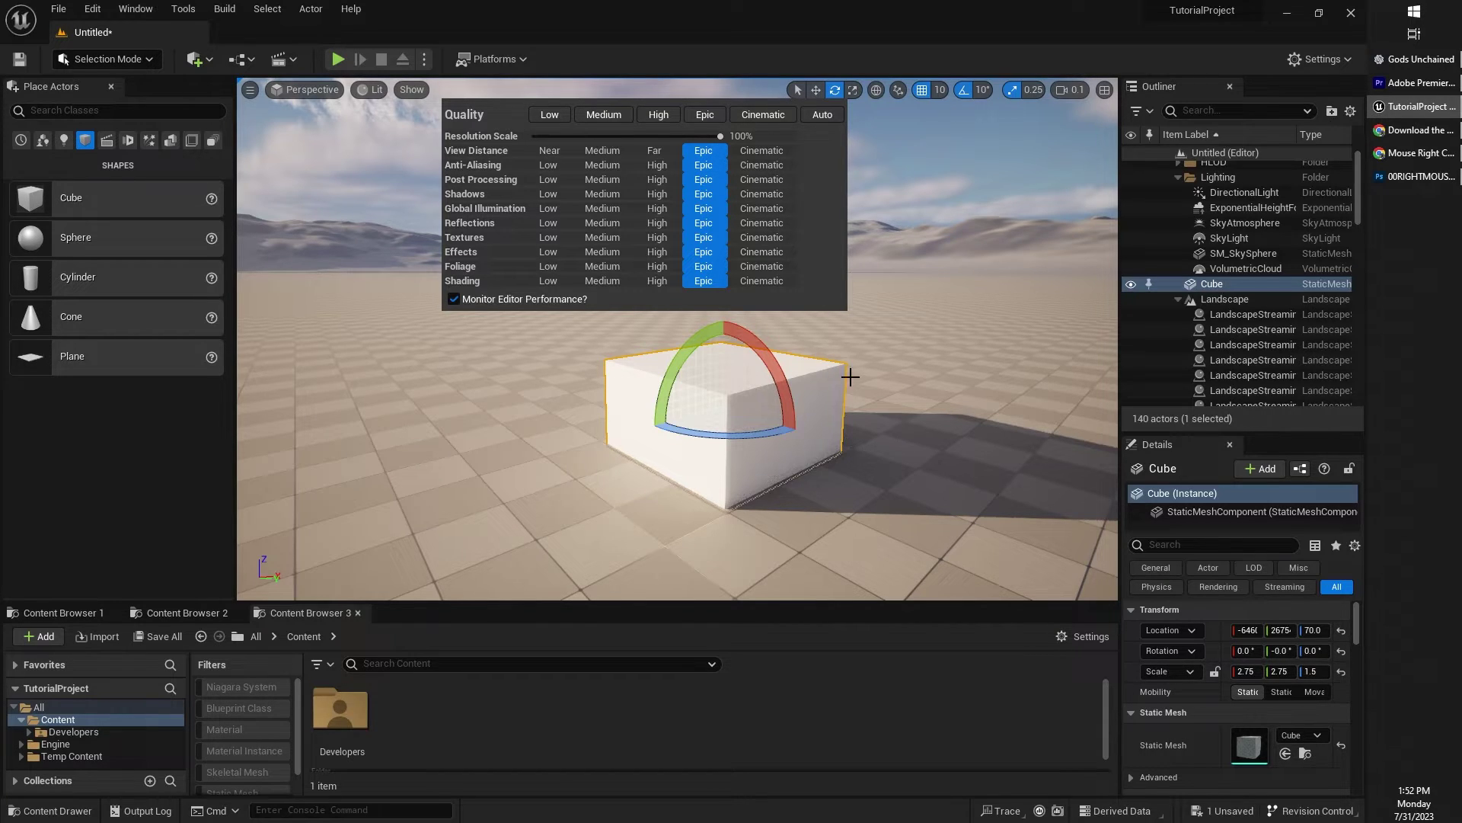
click(665, 119)
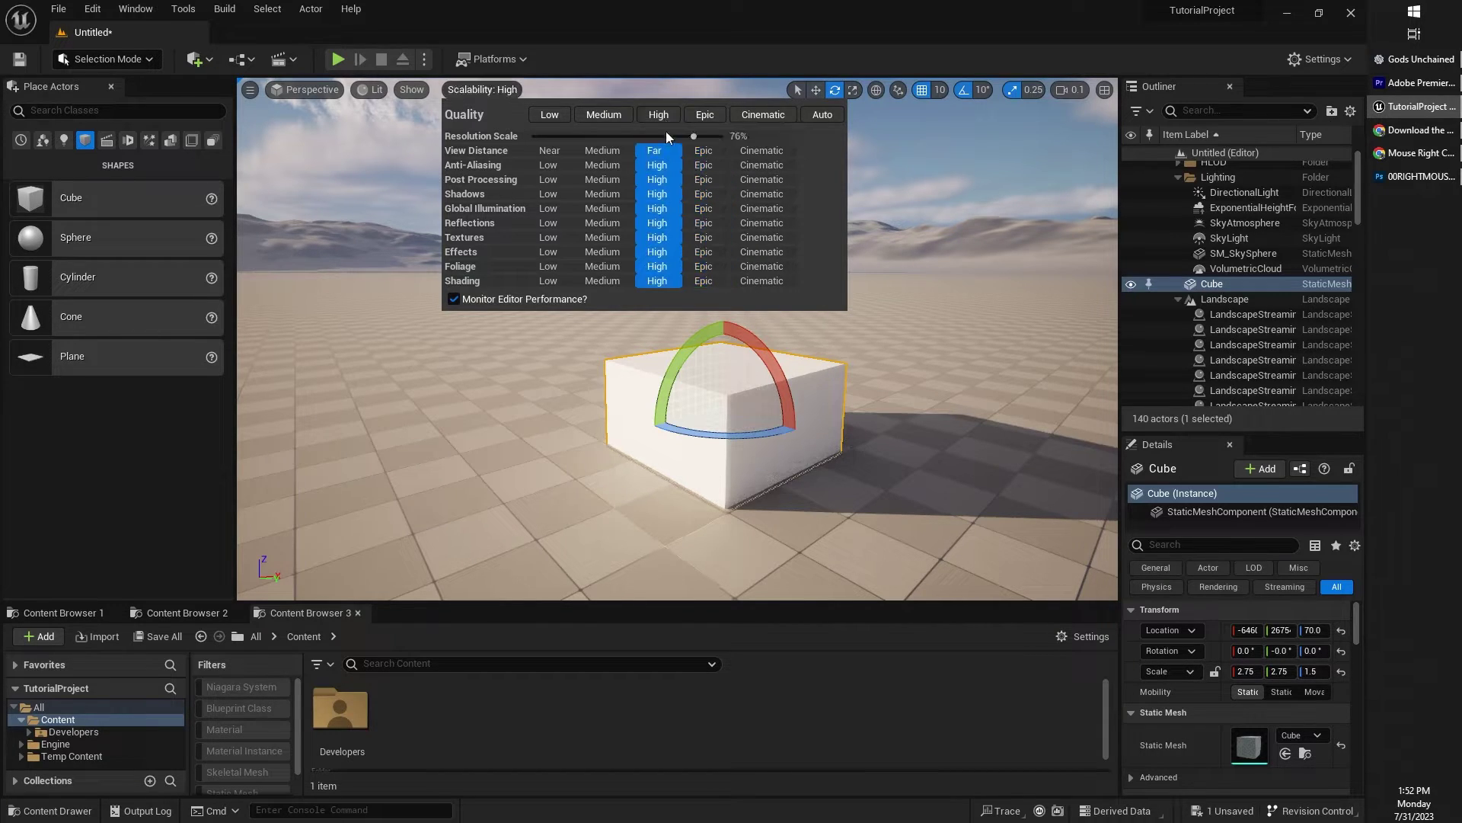
- Compare Low and High shadow quality in the scalability settings and try Low reflections
click(548, 195)
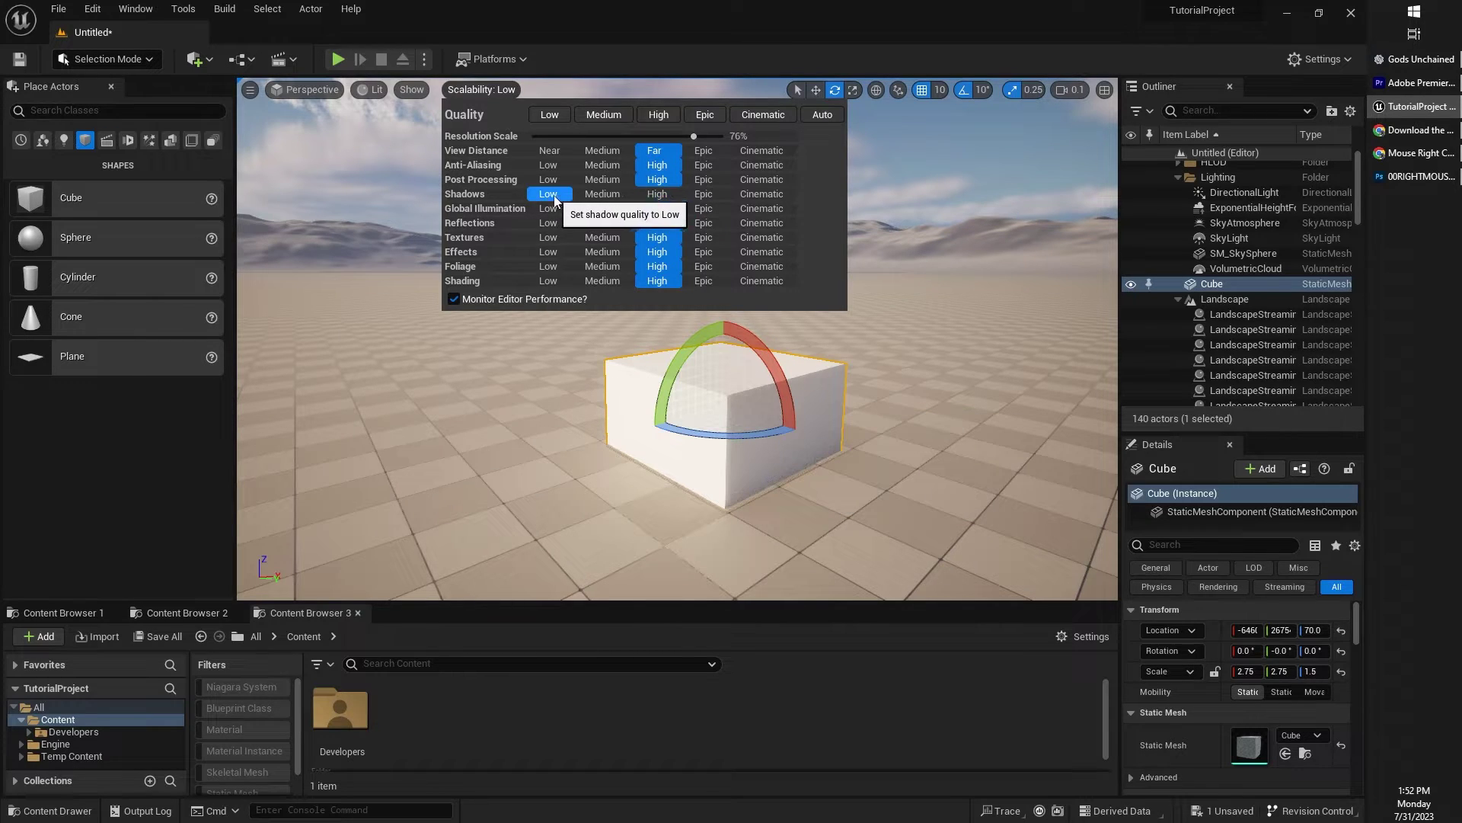
click(648, 195)
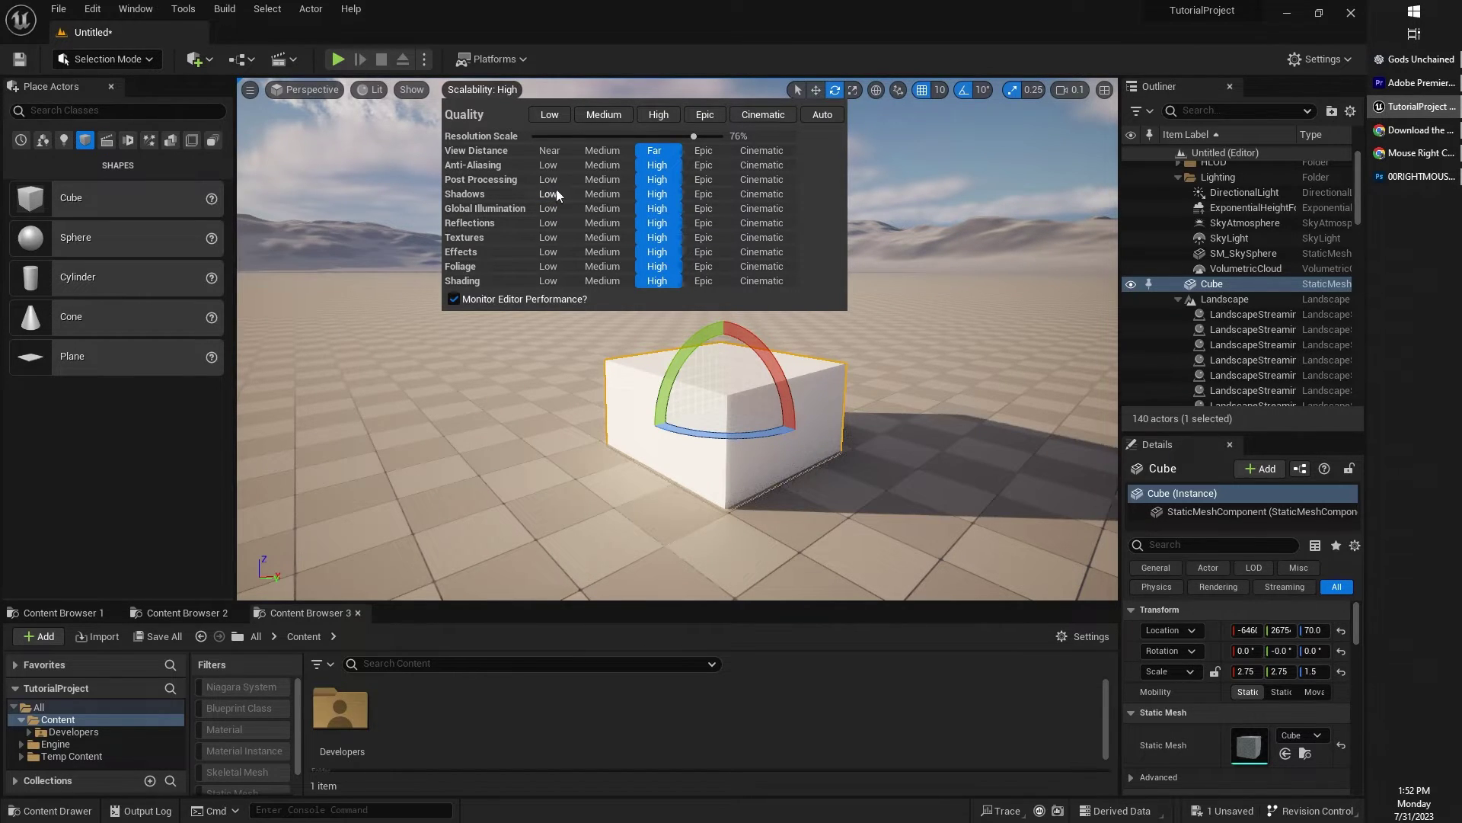
click(556, 191)
click(659, 199)
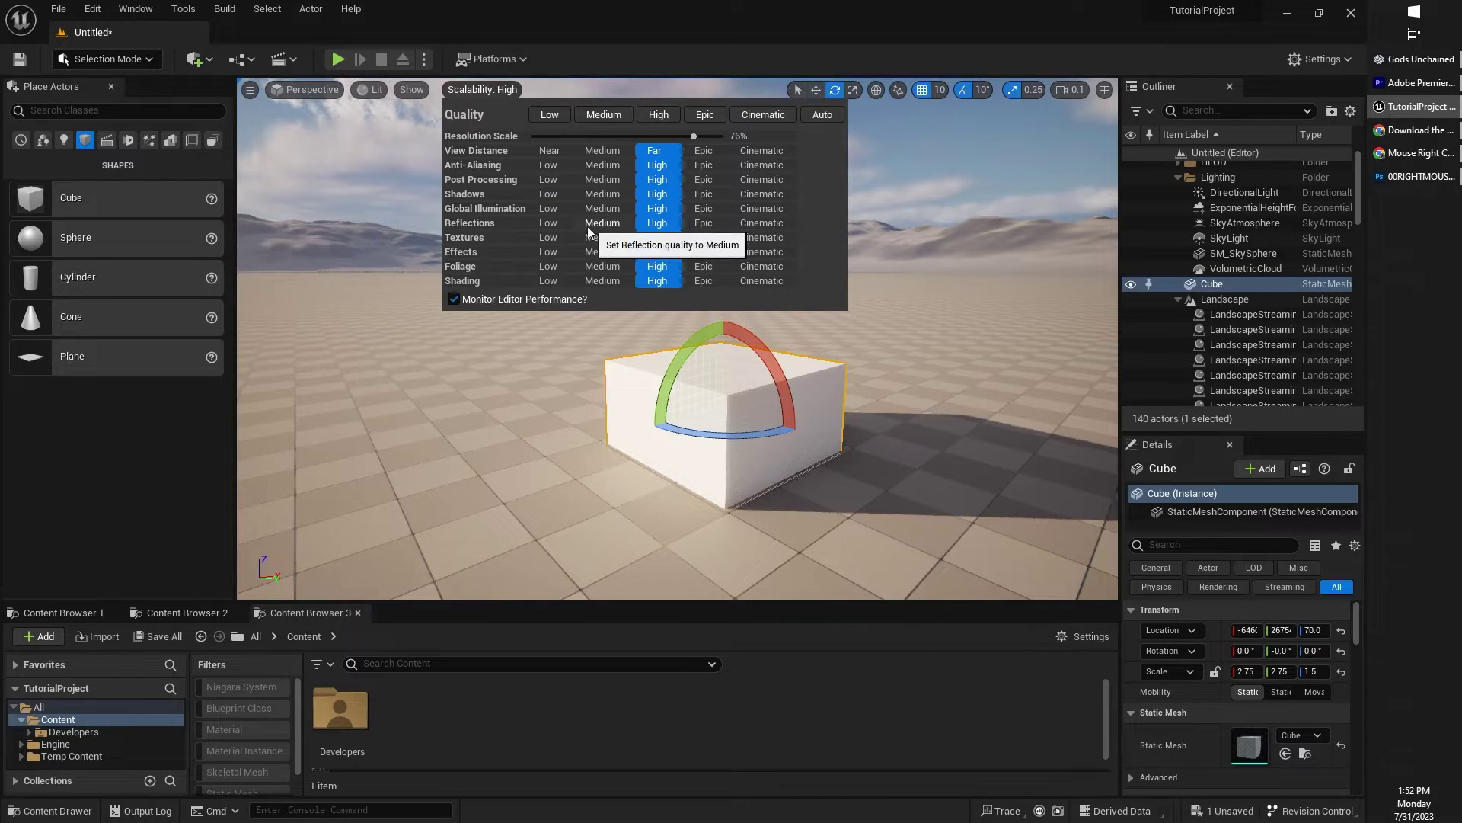
click(549, 222)
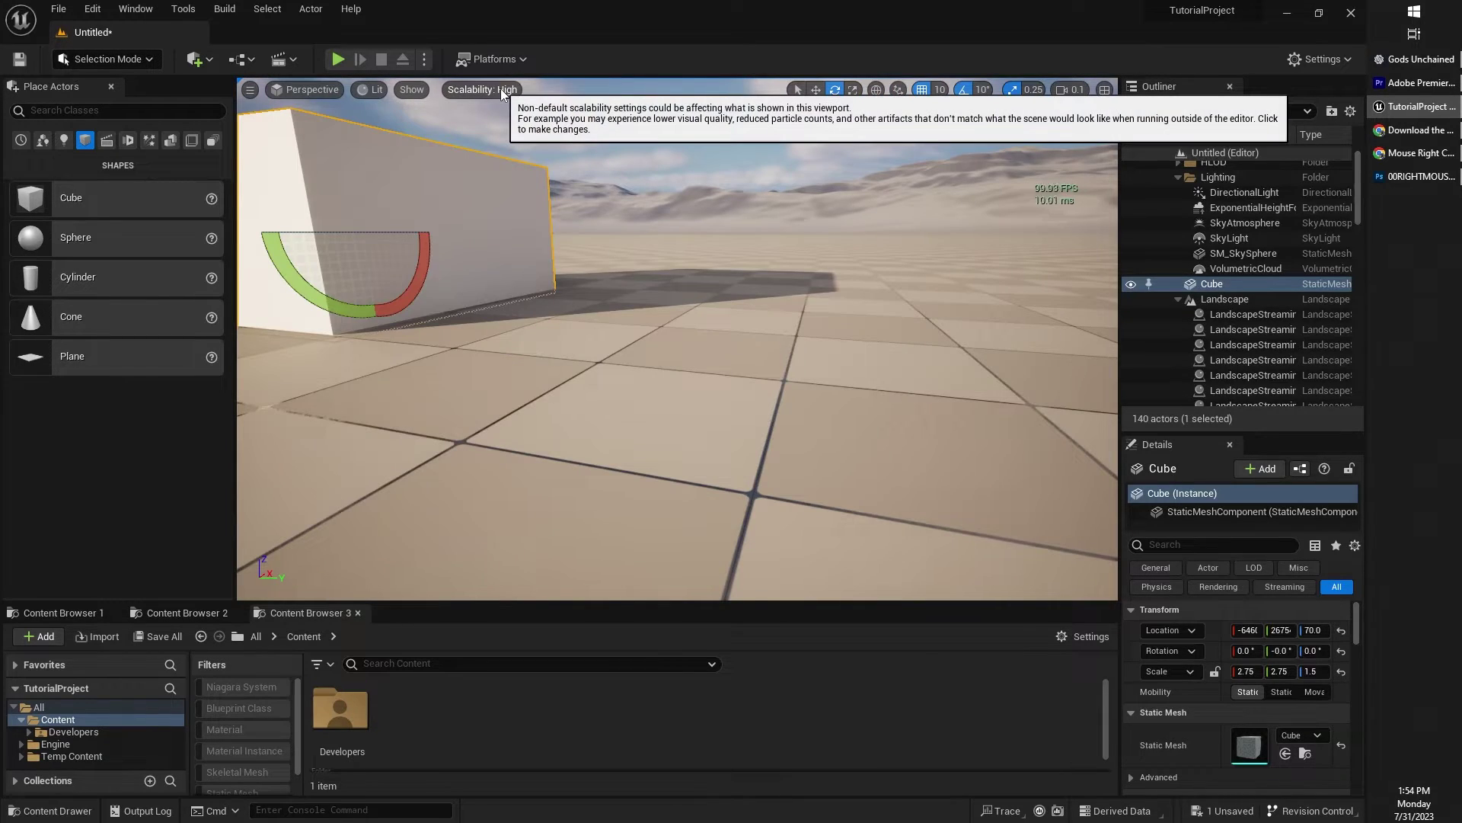
click(501, 88)
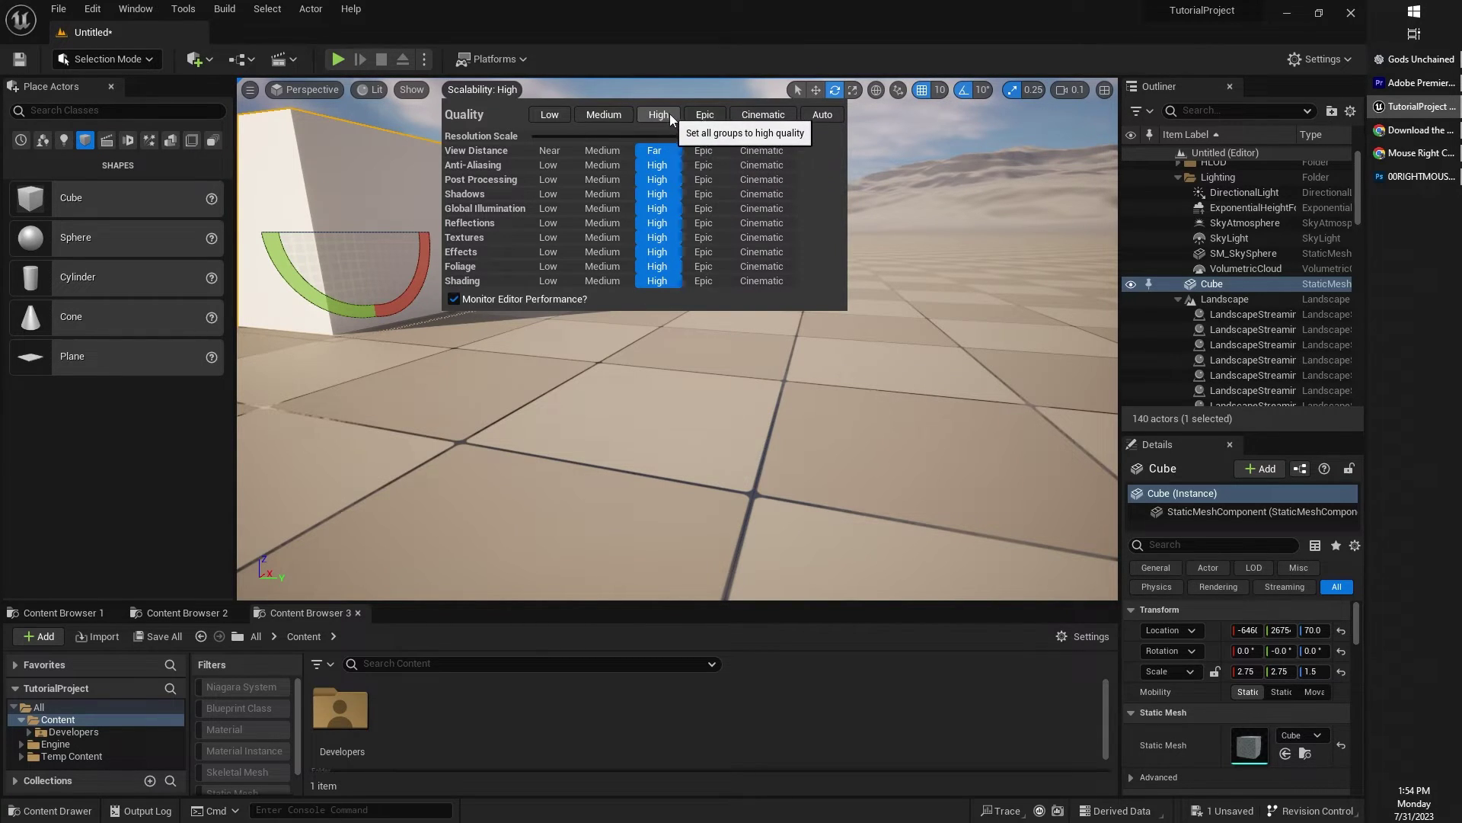
right_drag(939, 288, 832, 189)
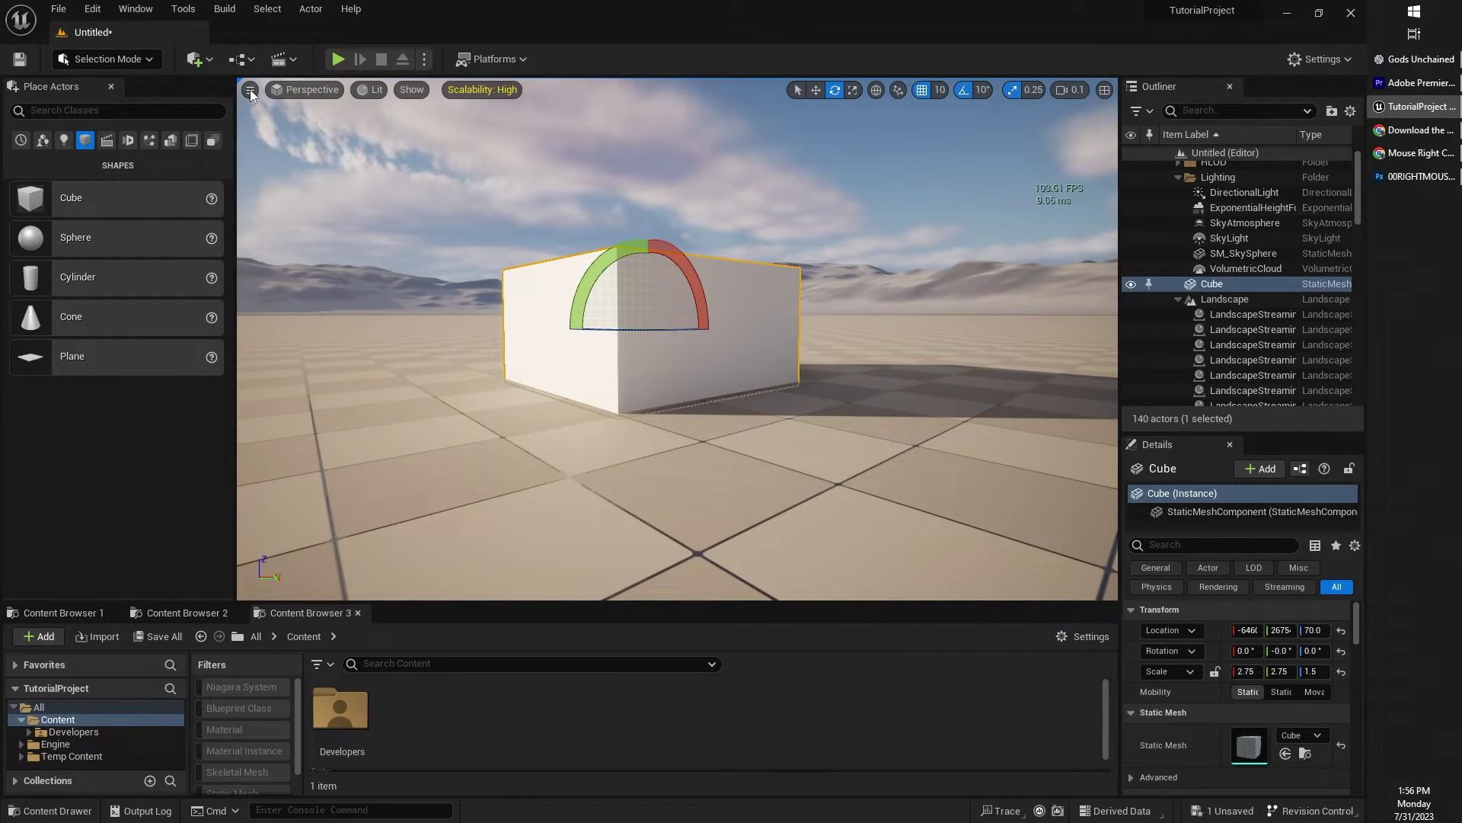
- Turn the viewport's FPS display off and back on
click(250, 89)
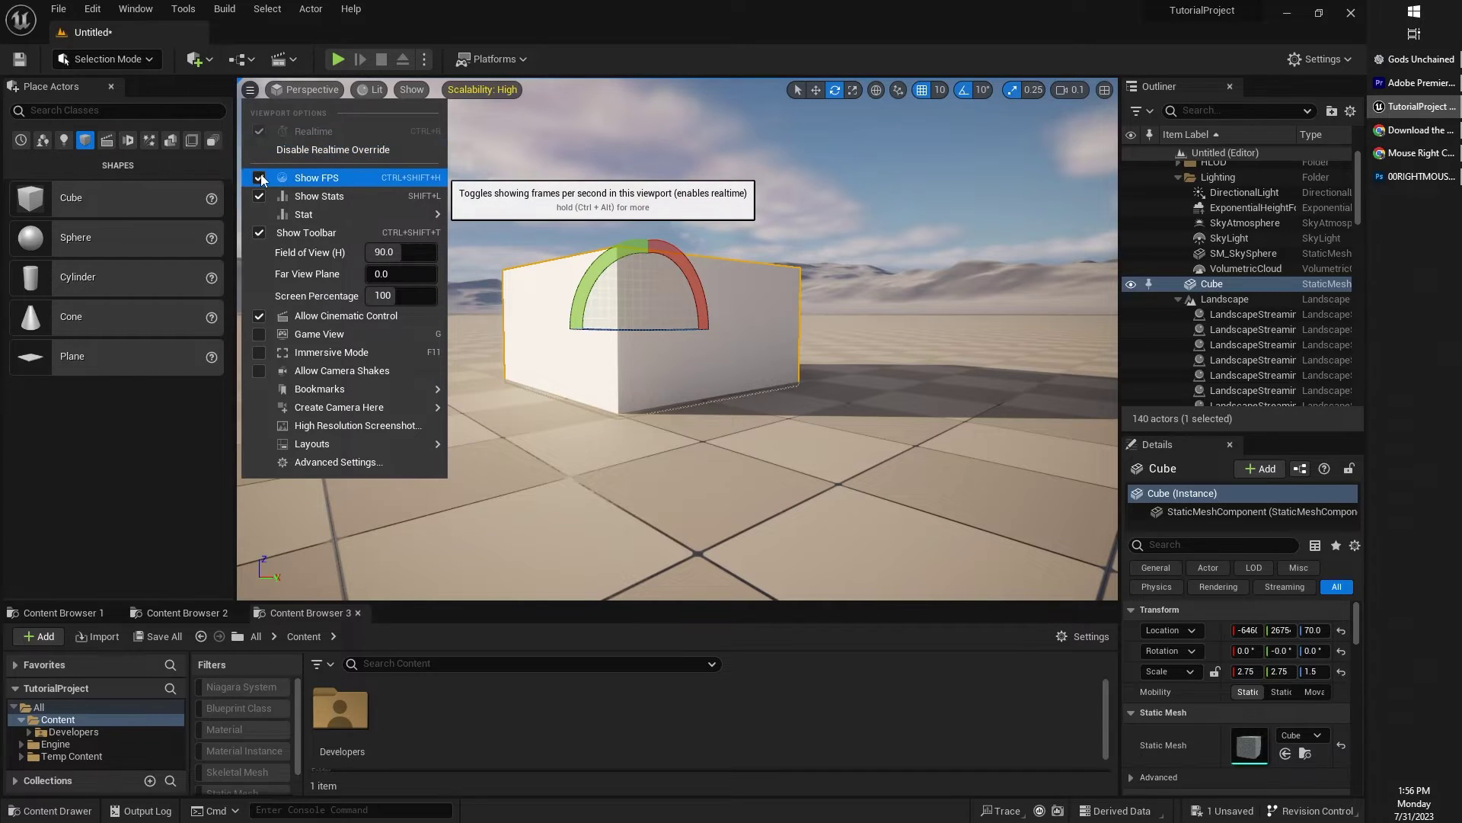
click(253, 92)
click(253, 92)
click(260, 177)
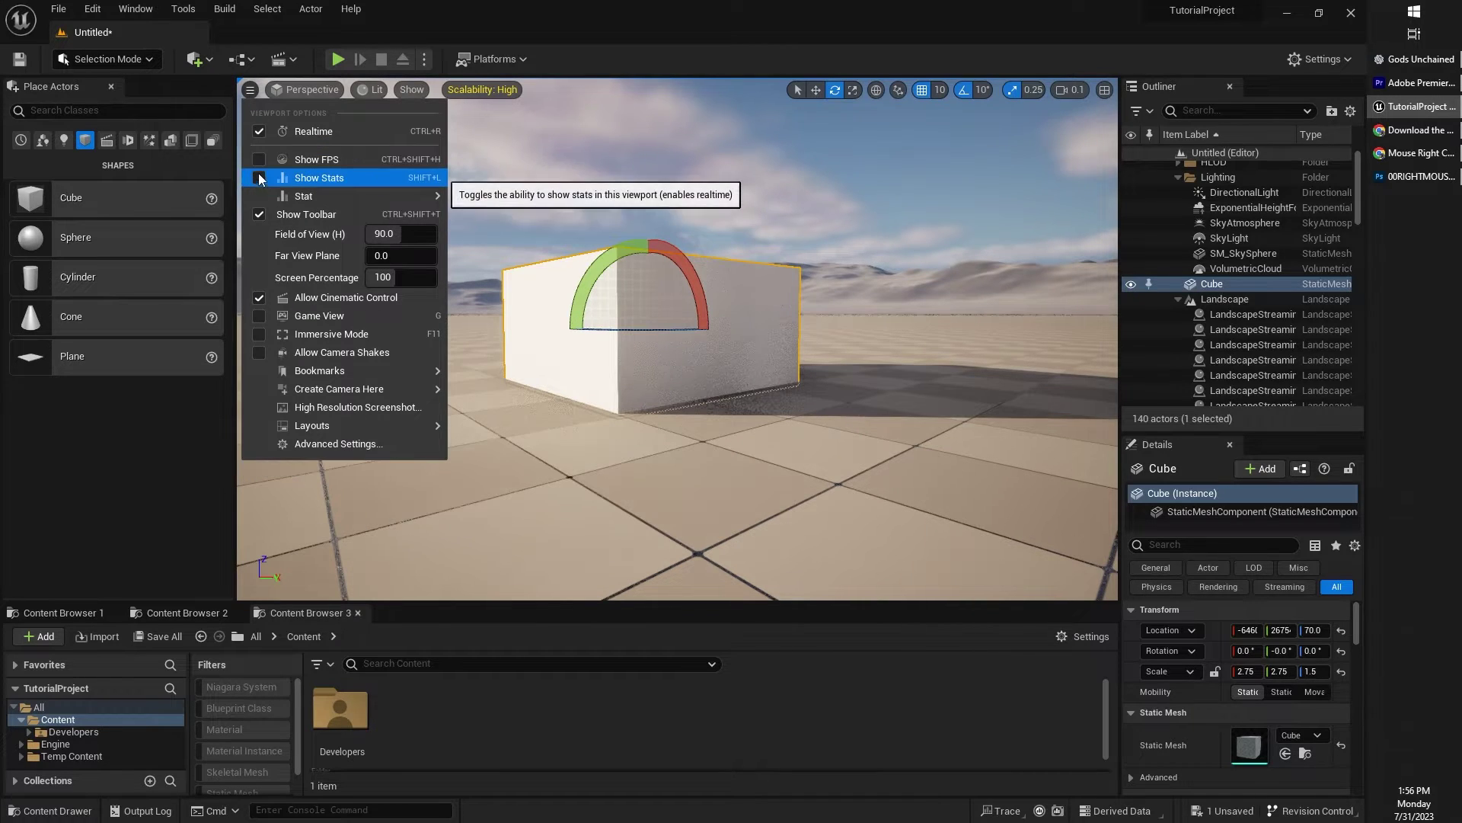
click(258, 158)
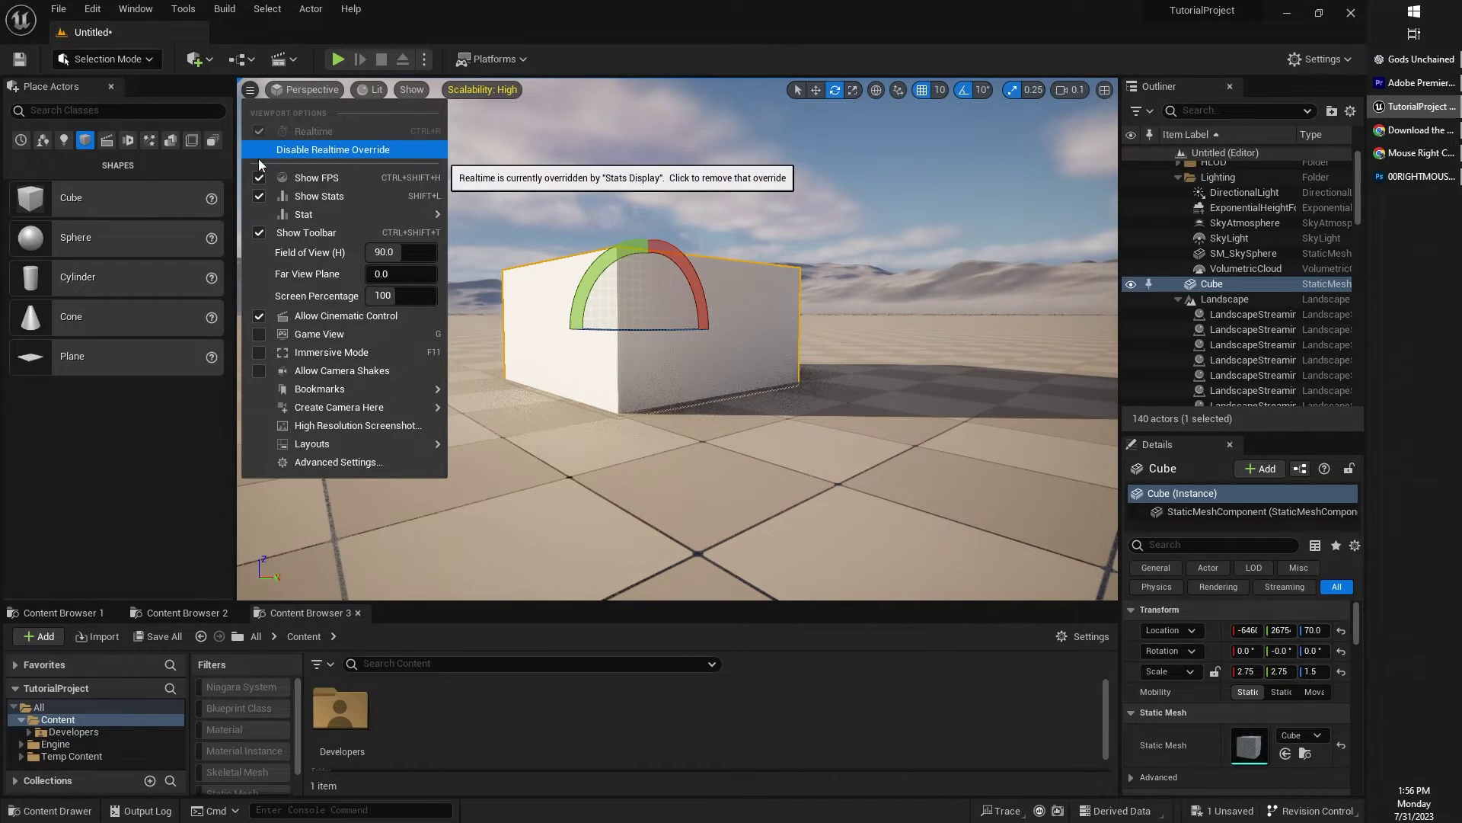
- Look around the landscape, ground and sky while watching the frame rate readout
right_drag(768, 198, 1093, 191)
right_drag(889, 297, 902, 263)
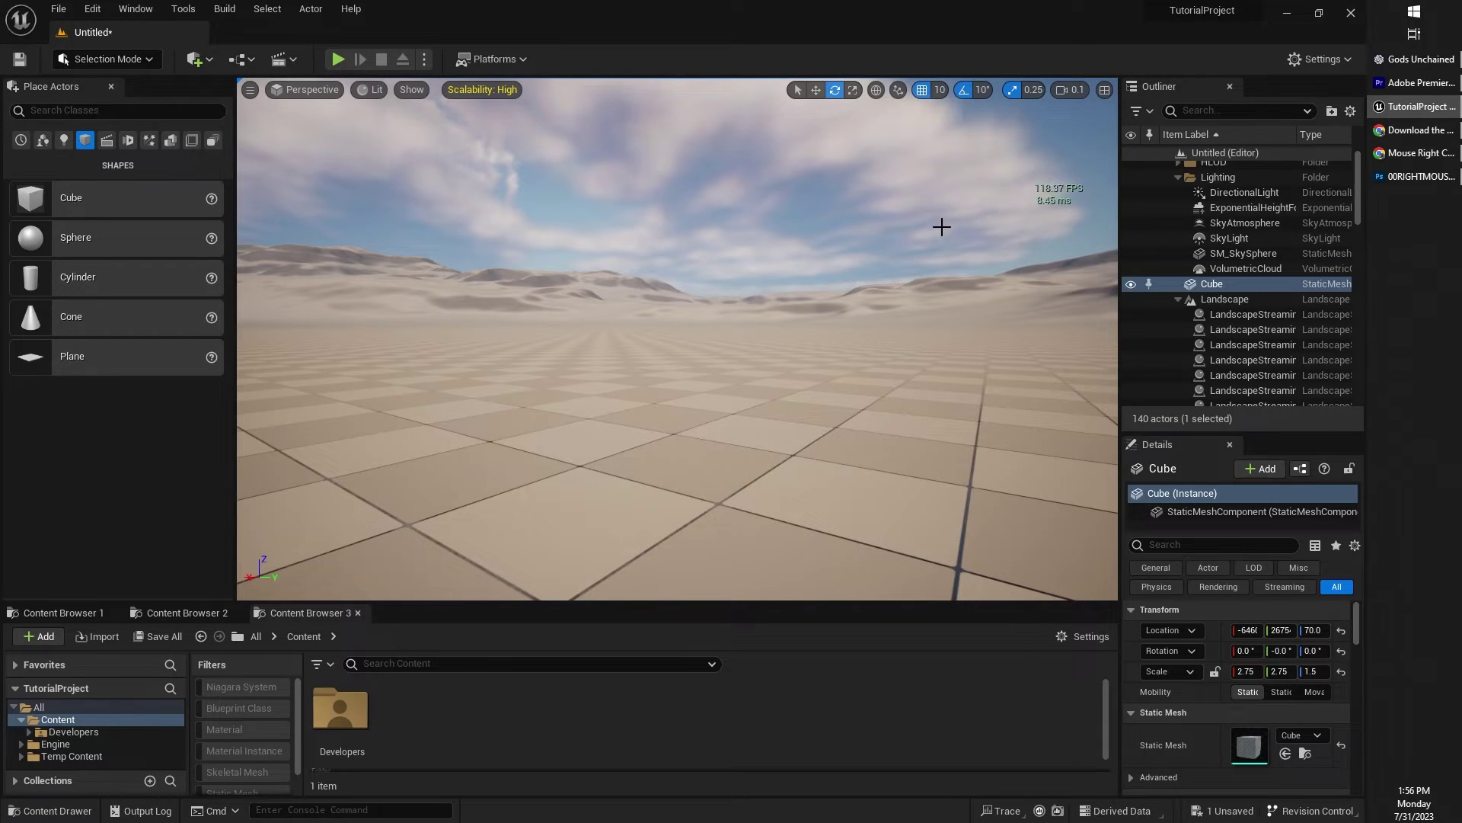
mouse_move(750, 297)
right_down()
mouse_move(751, 365)
mouse_move(751, 297)
right_up()
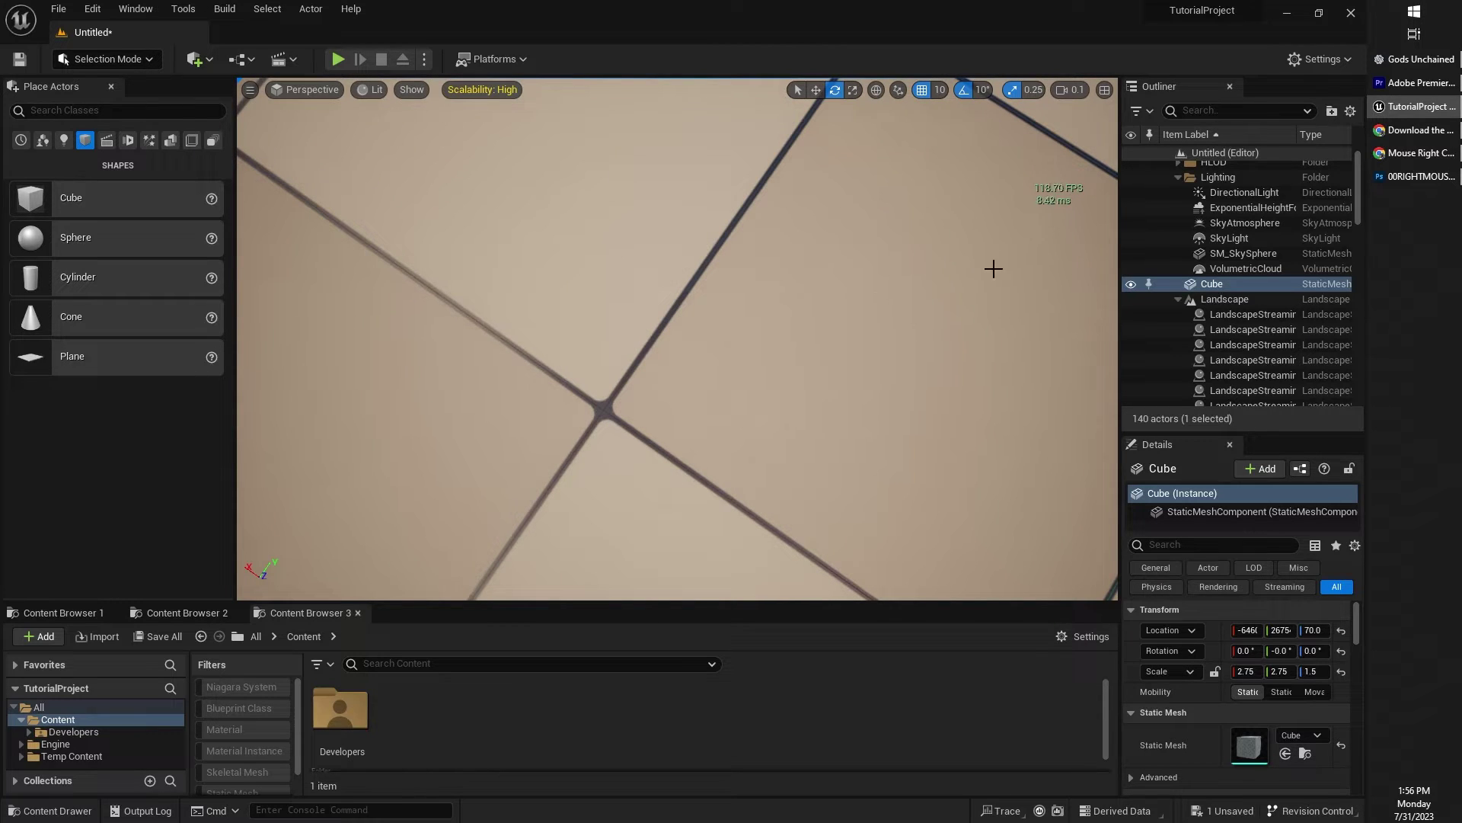
right_drag(901, 327, 901, 248)
right_drag(985, 298, 987, 298)
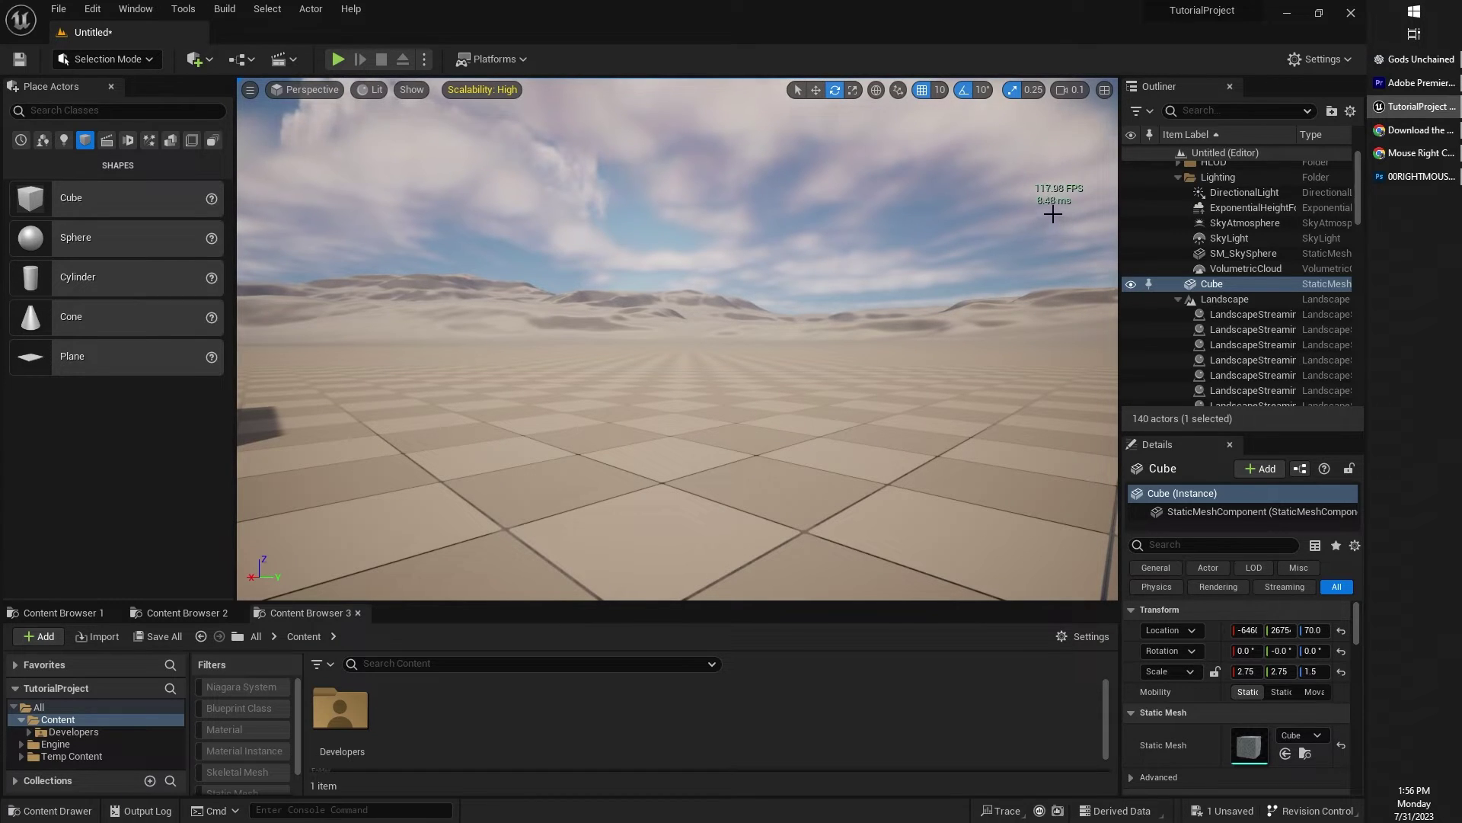
right_drag(743, 326, 756, 323)
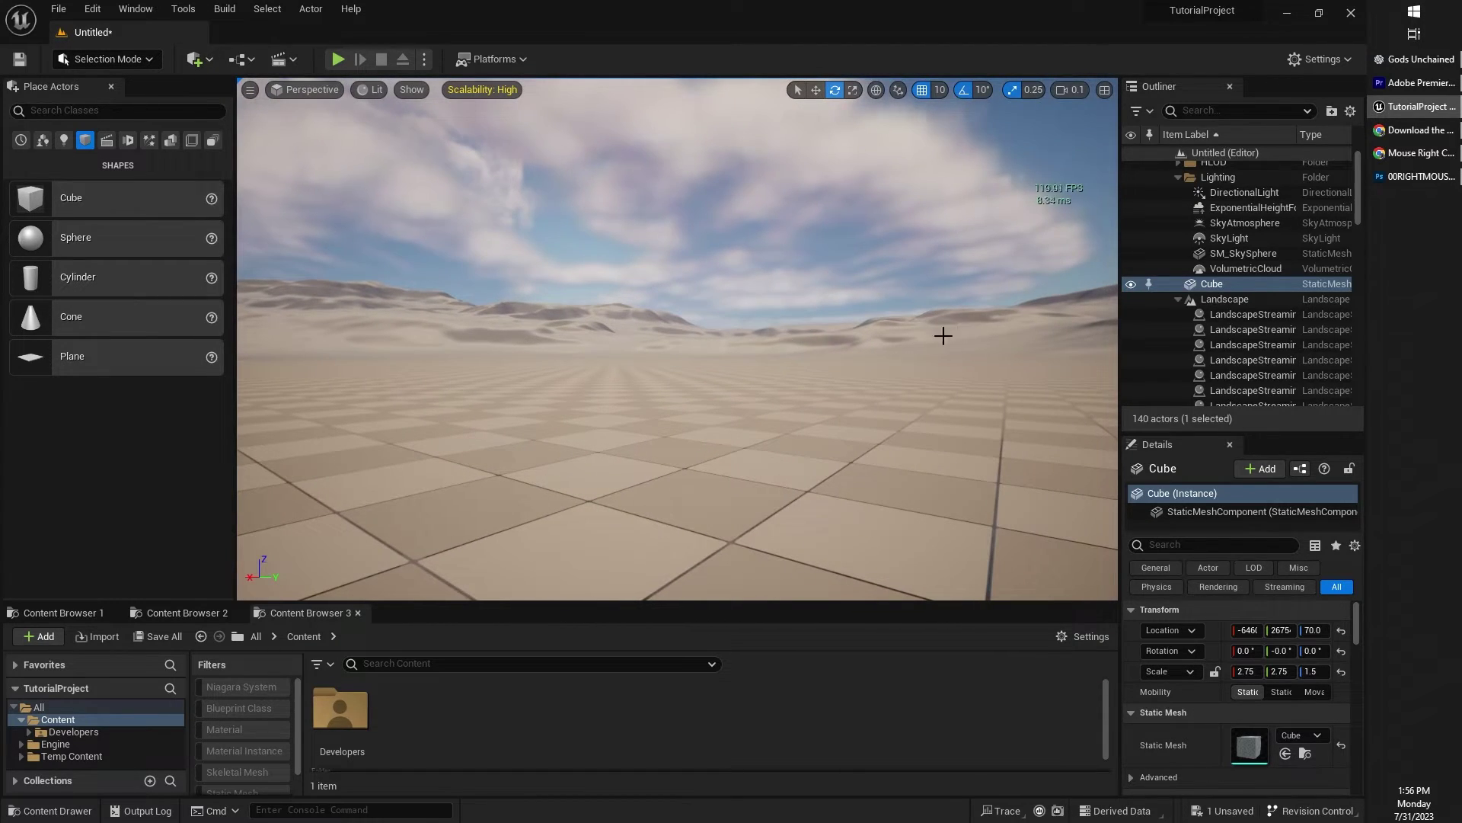
right_drag(873, 314, 575, 198)
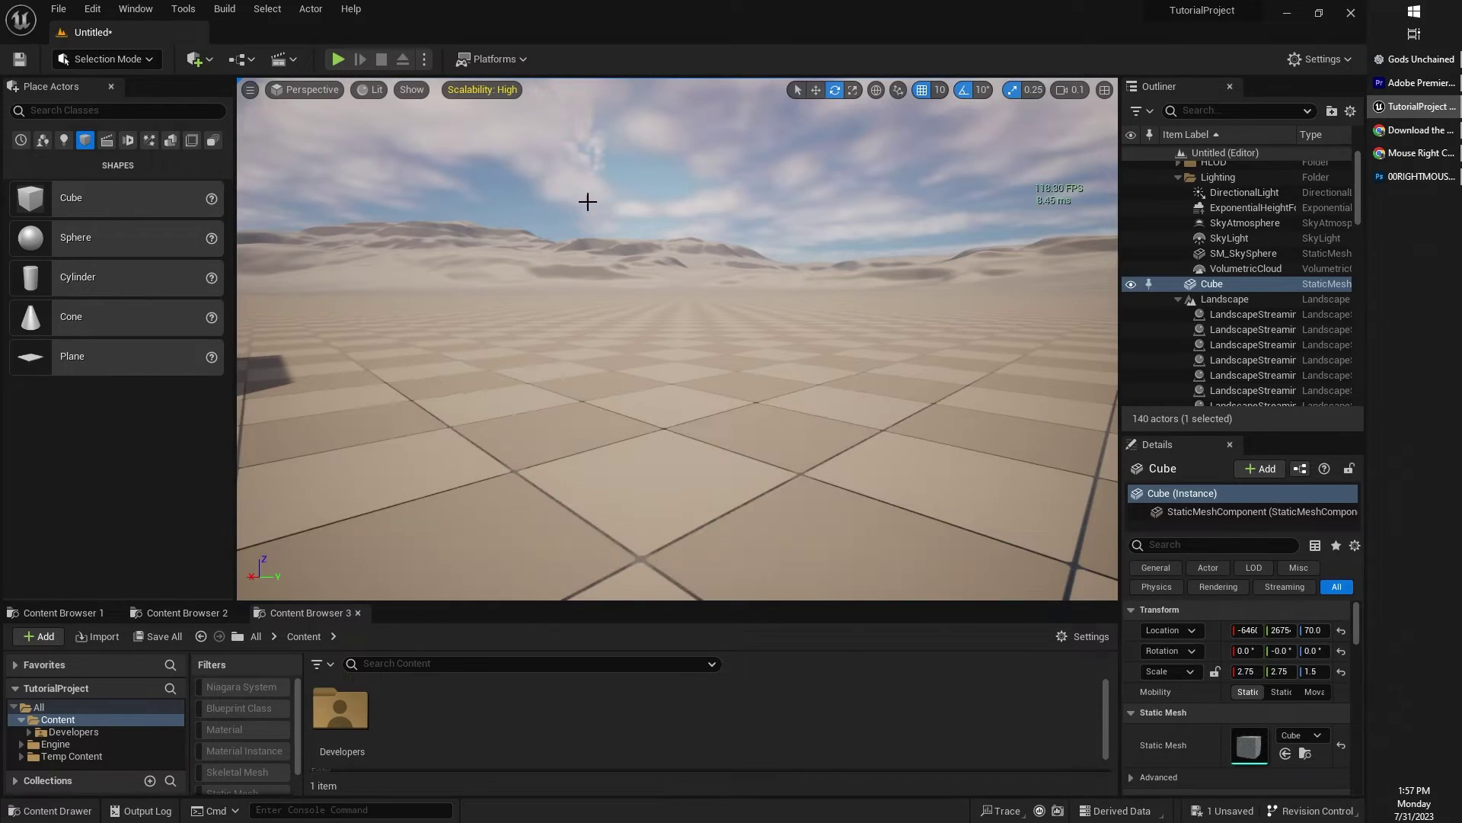
- Examine the viewport's show flags, including the Advanced, Volumes and Foliage Types categories, and look across the landscape
click(411, 90)
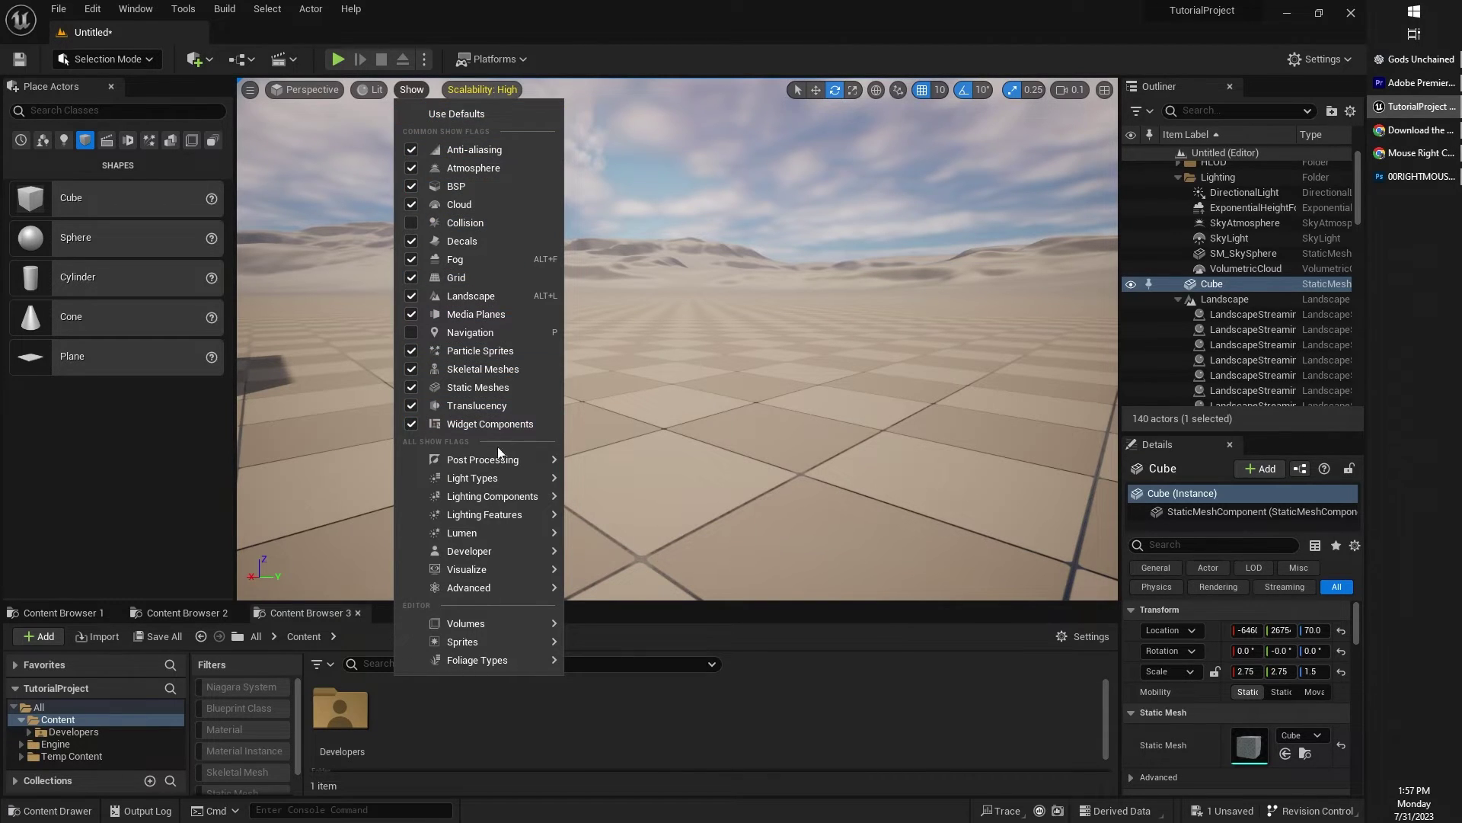
mouse_move(488, 587)
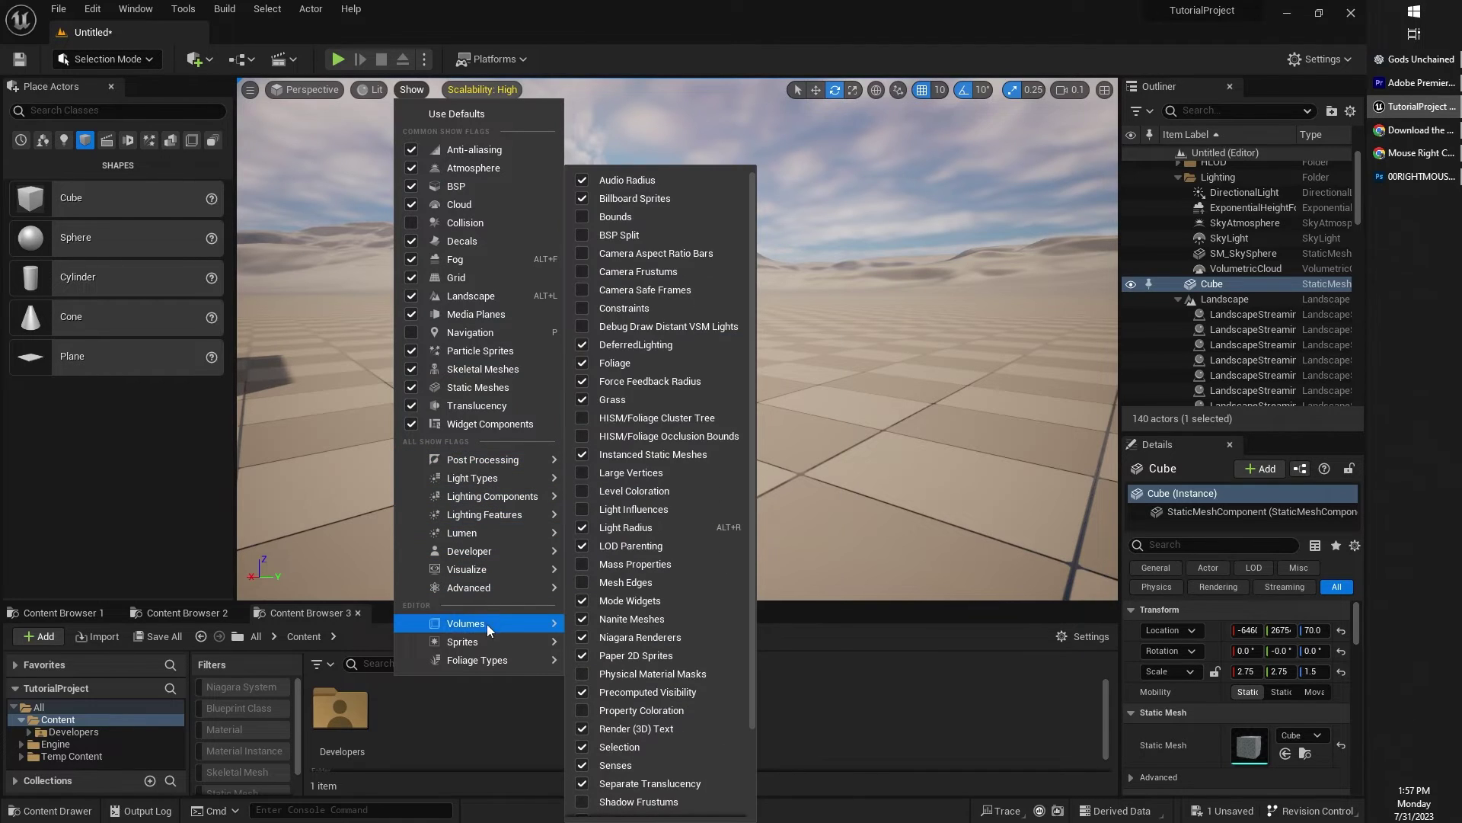
mouse_move(486, 661)
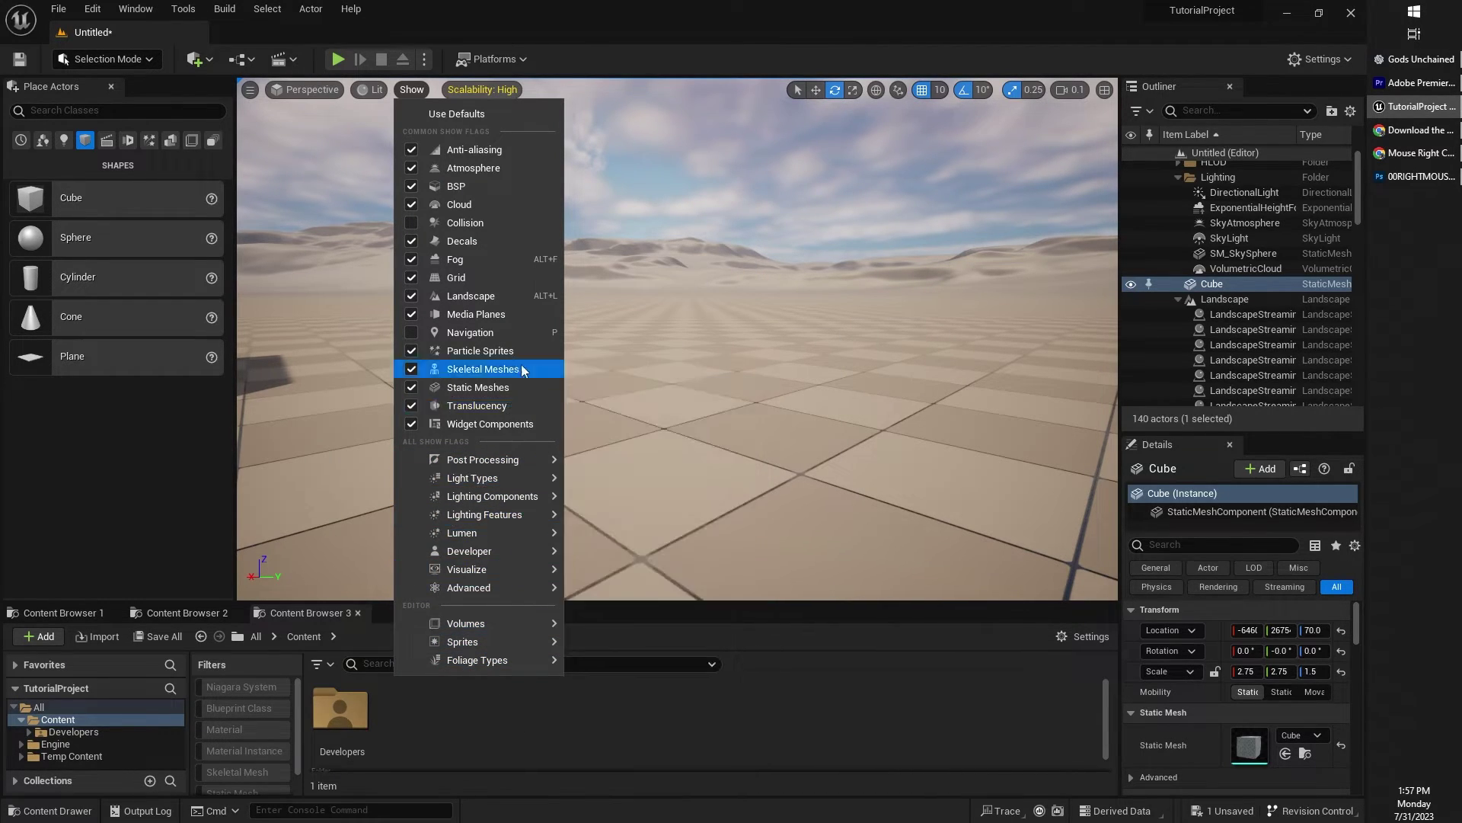
click(719, 217)
right_drag(719, 218, 594, 358)
right_drag(711, 275, 711, 225)
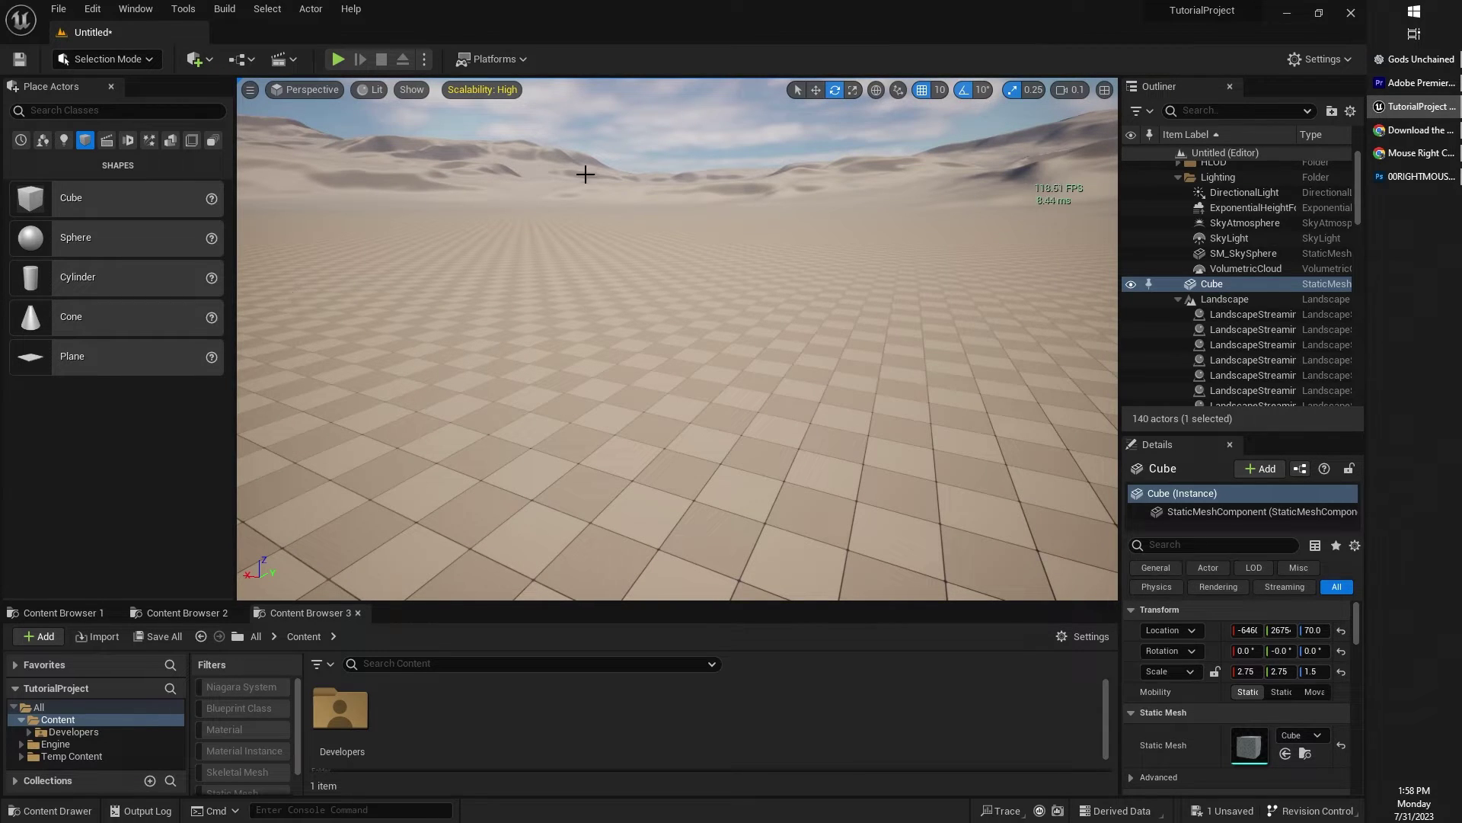
click(402, 91)
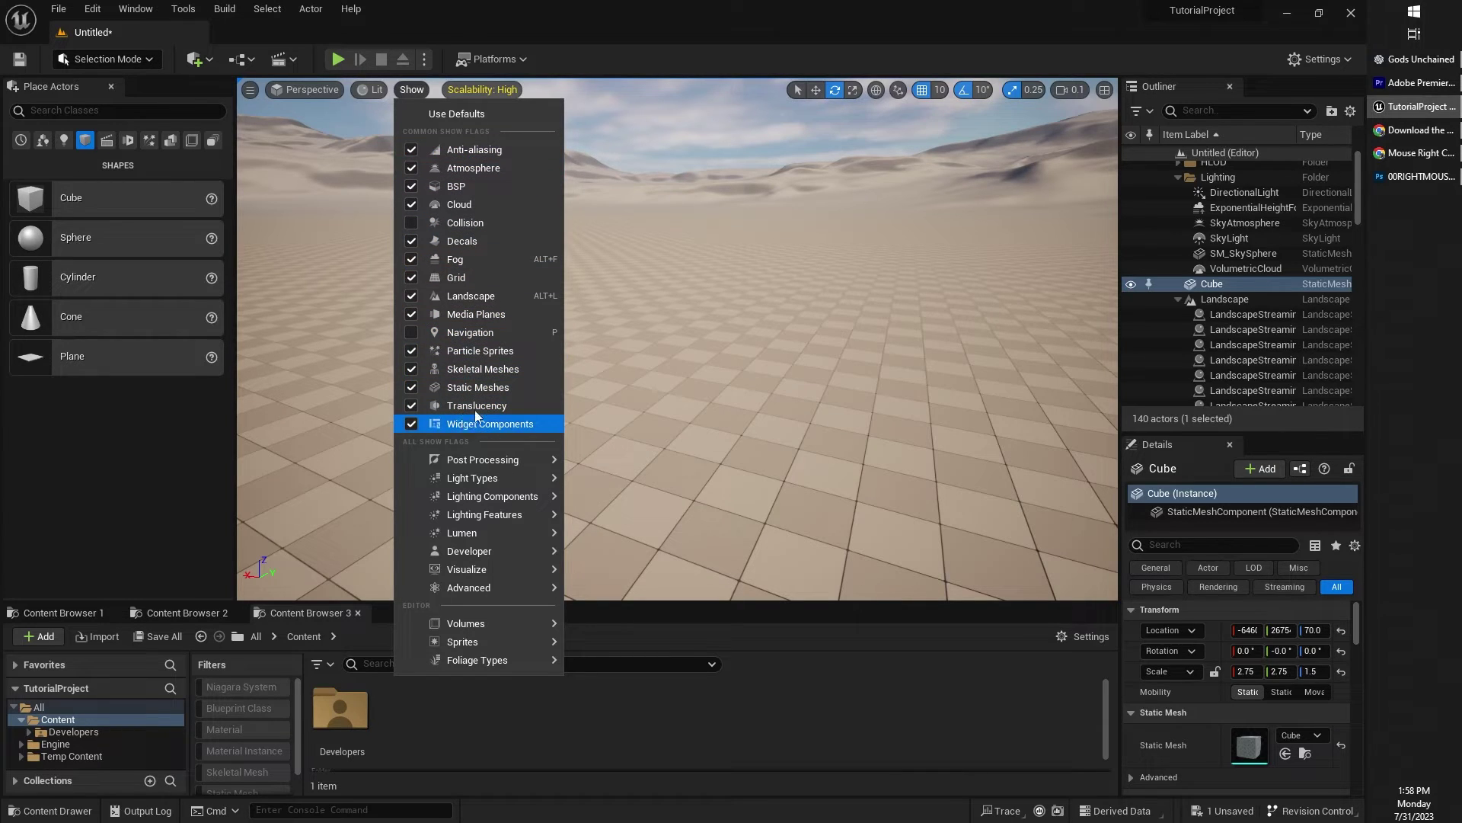
- Switch the viewport's view mode to Unlit and then to Wireframe
click(375, 91)
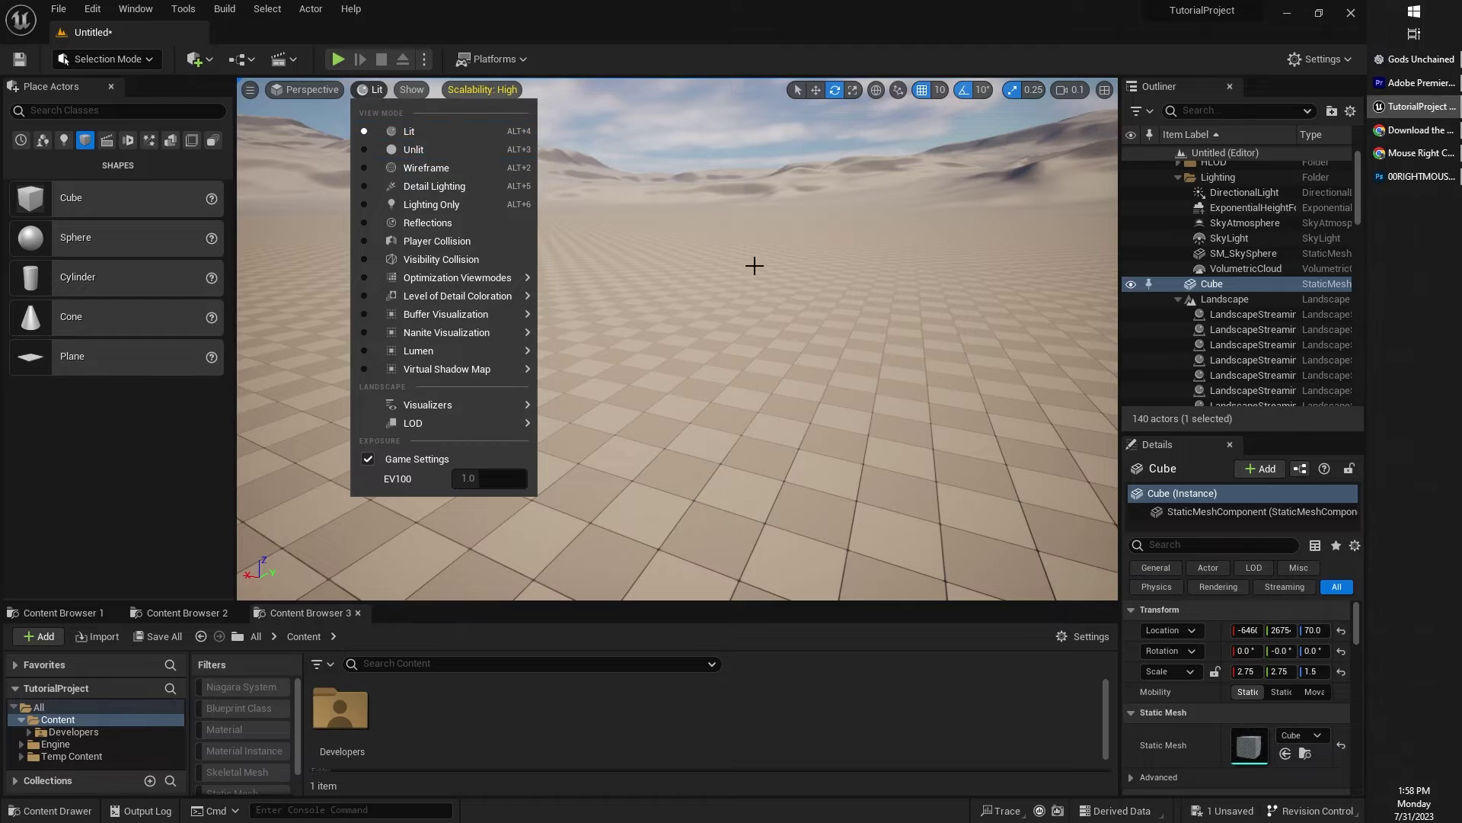
right_drag(790, 281, 876, 225)
click(412, 91)
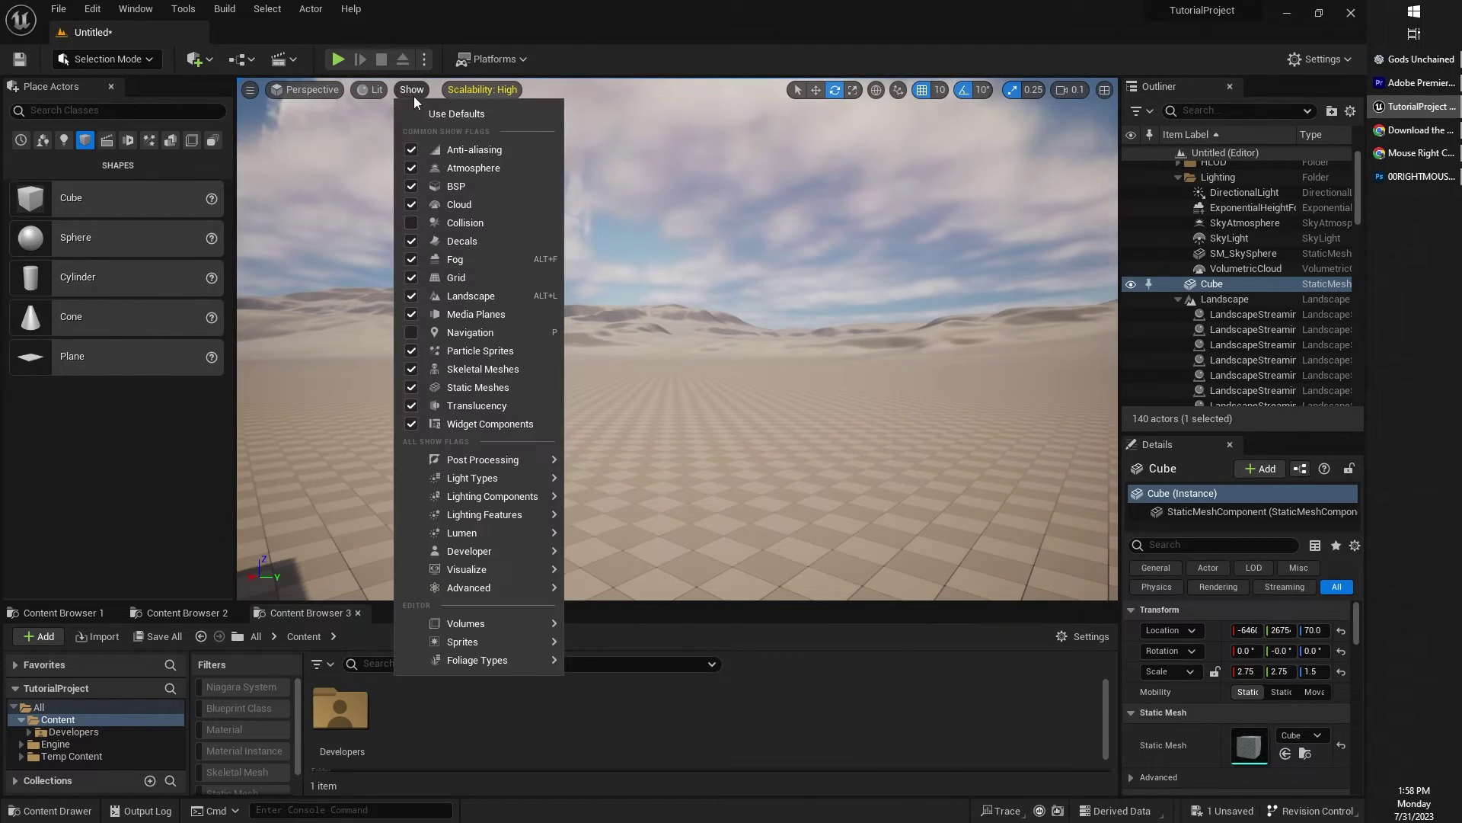
click(378, 91)
click(406, 149)
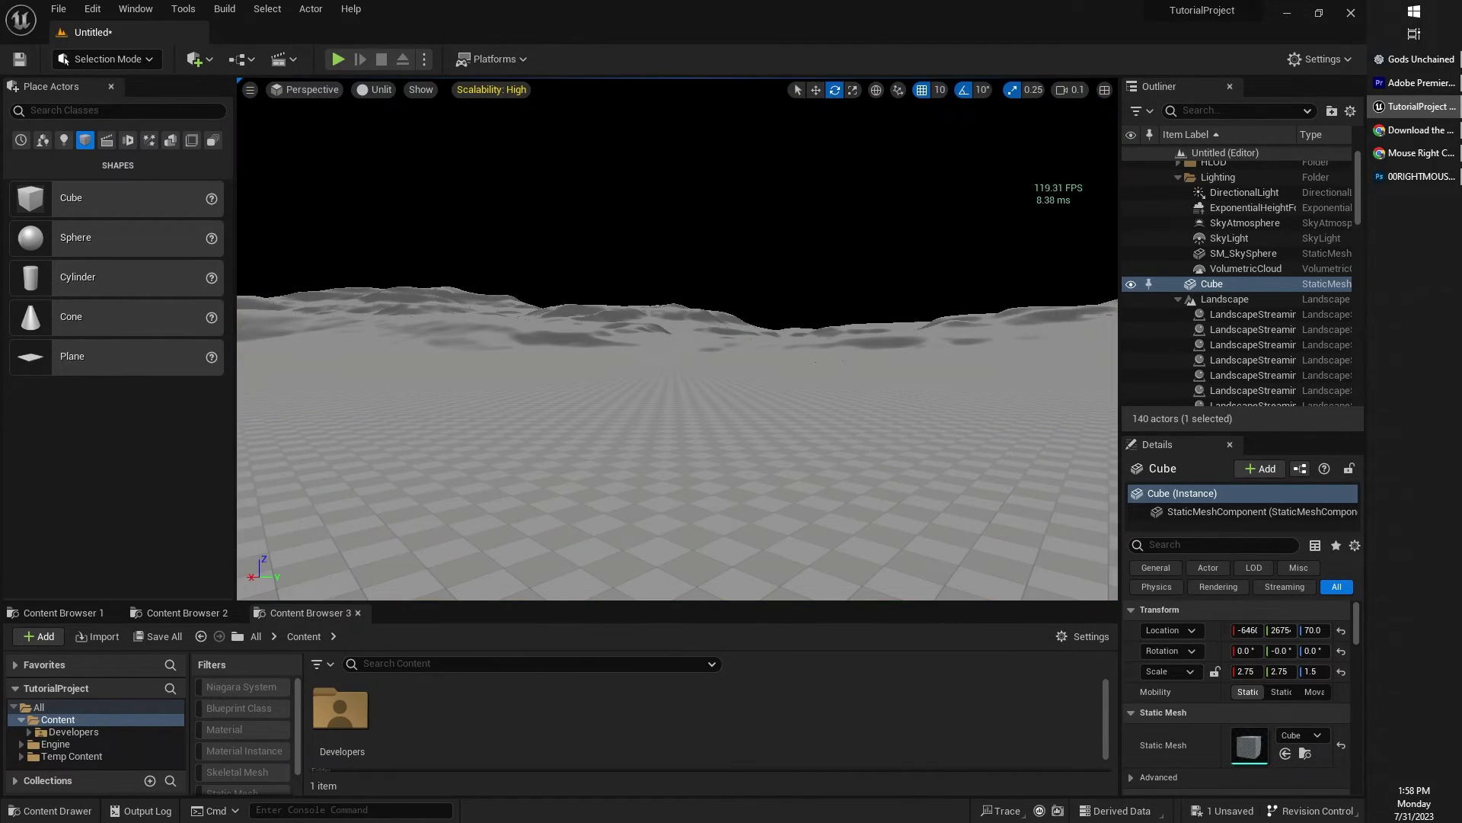
click(372, 92)
click(422, 161)
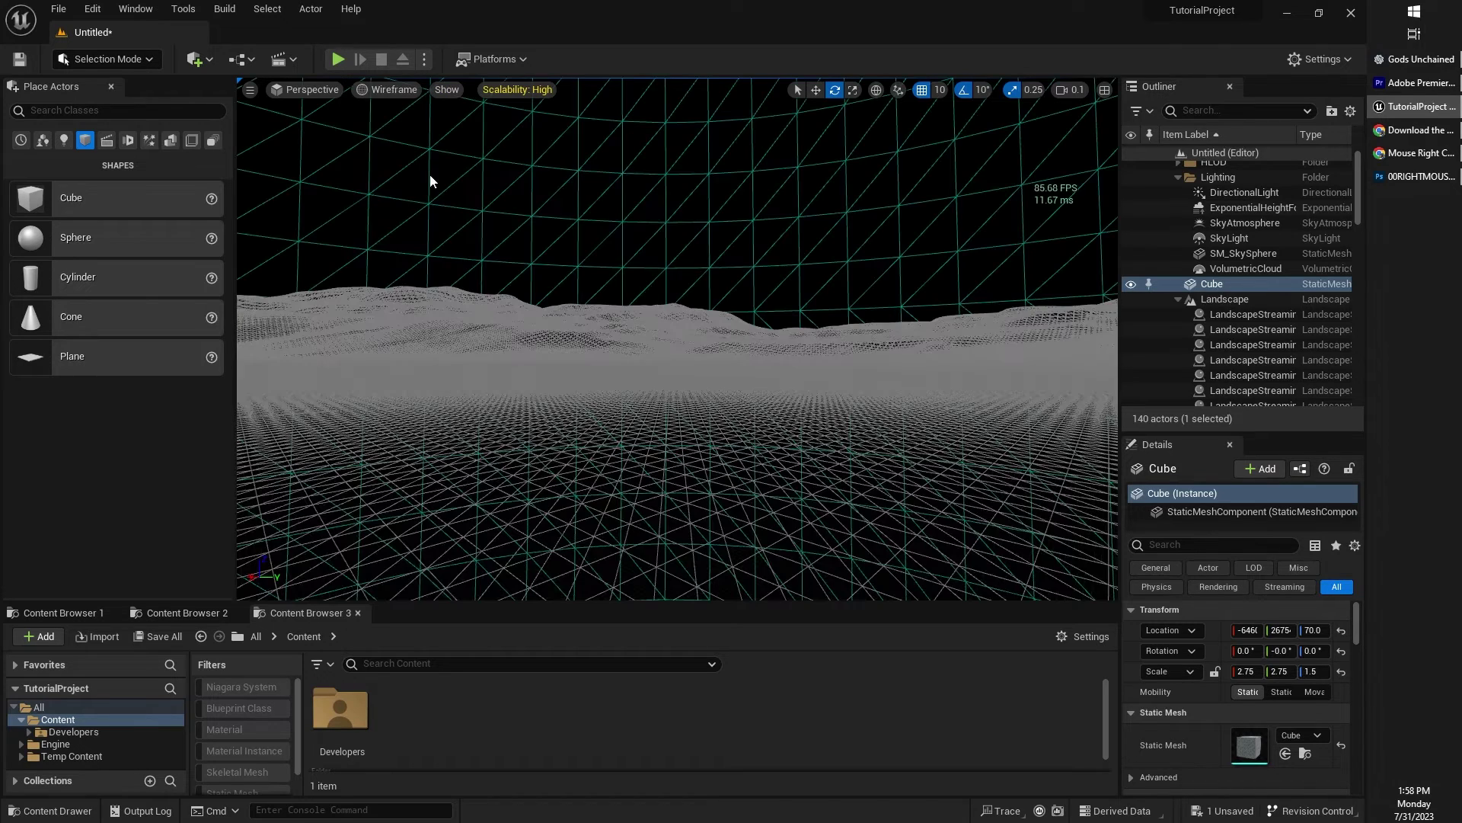
- Examine the available view modes and their subcategories, the perspective and orthographic view types, and the viewport options including Immersive Mode
click(391, 91)
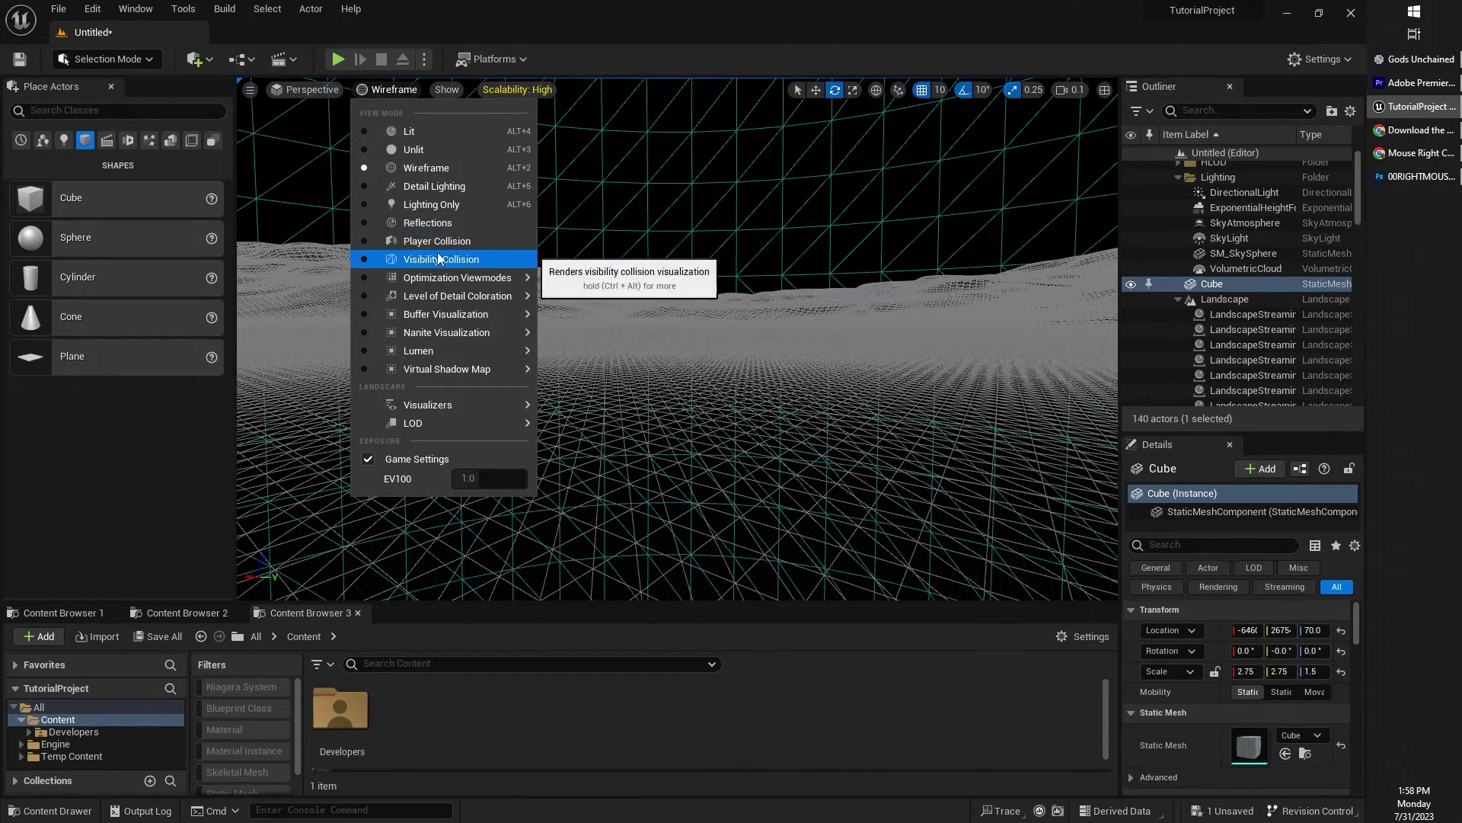
mouse_move(436, 280)
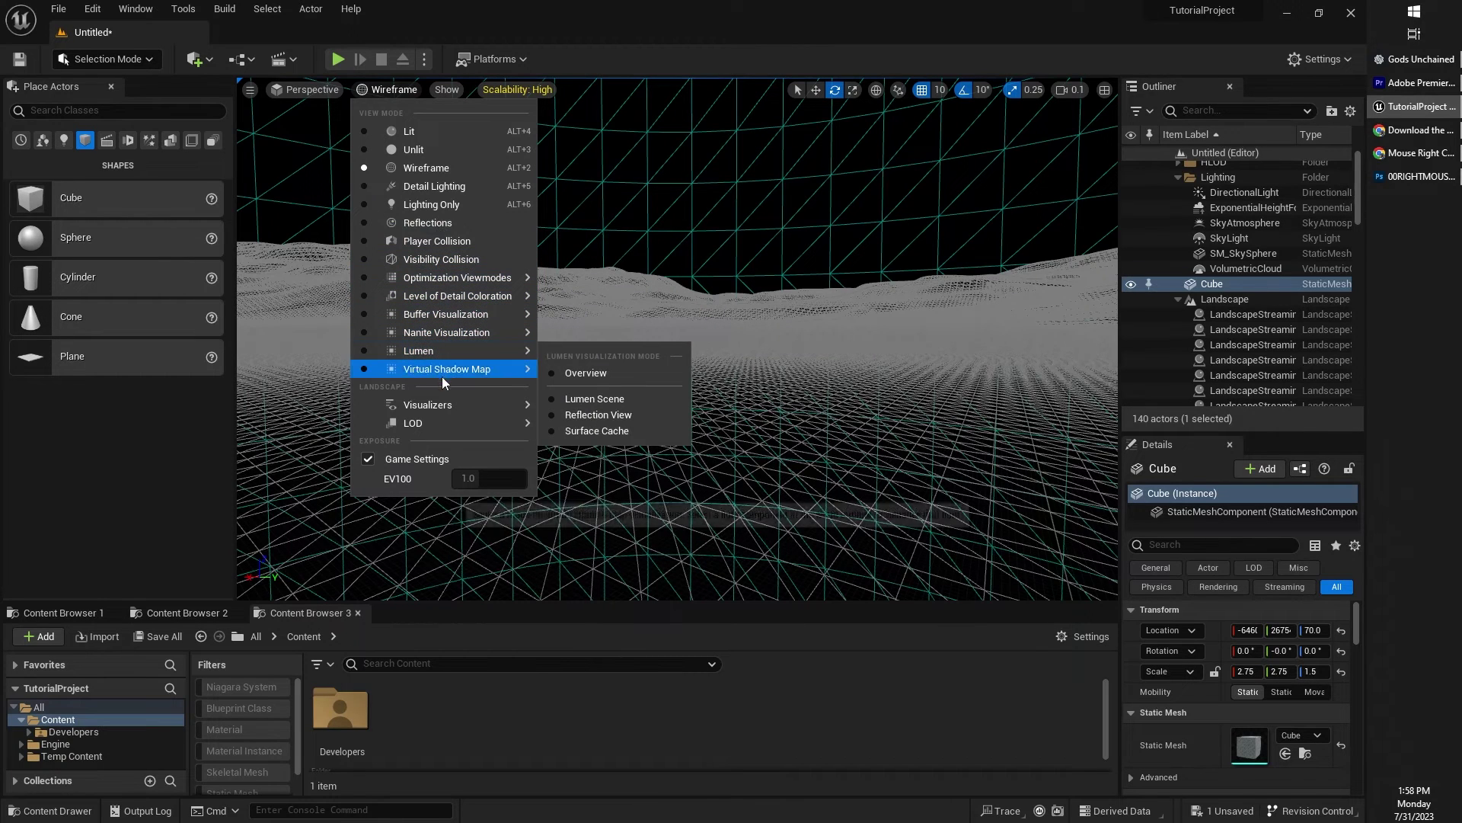
mouse_move(437, 423)
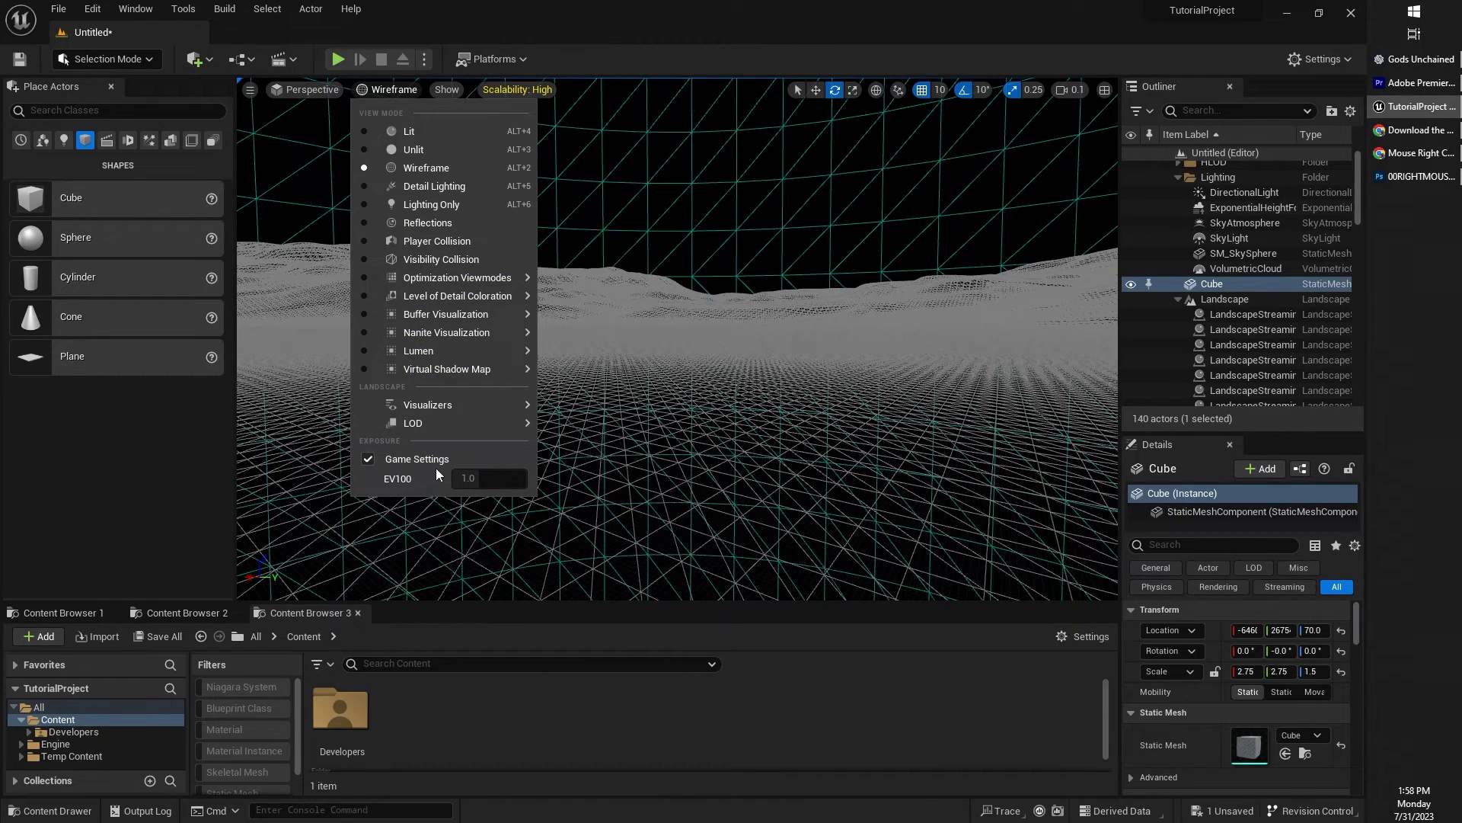
click(303, 93)
click(303, 90)
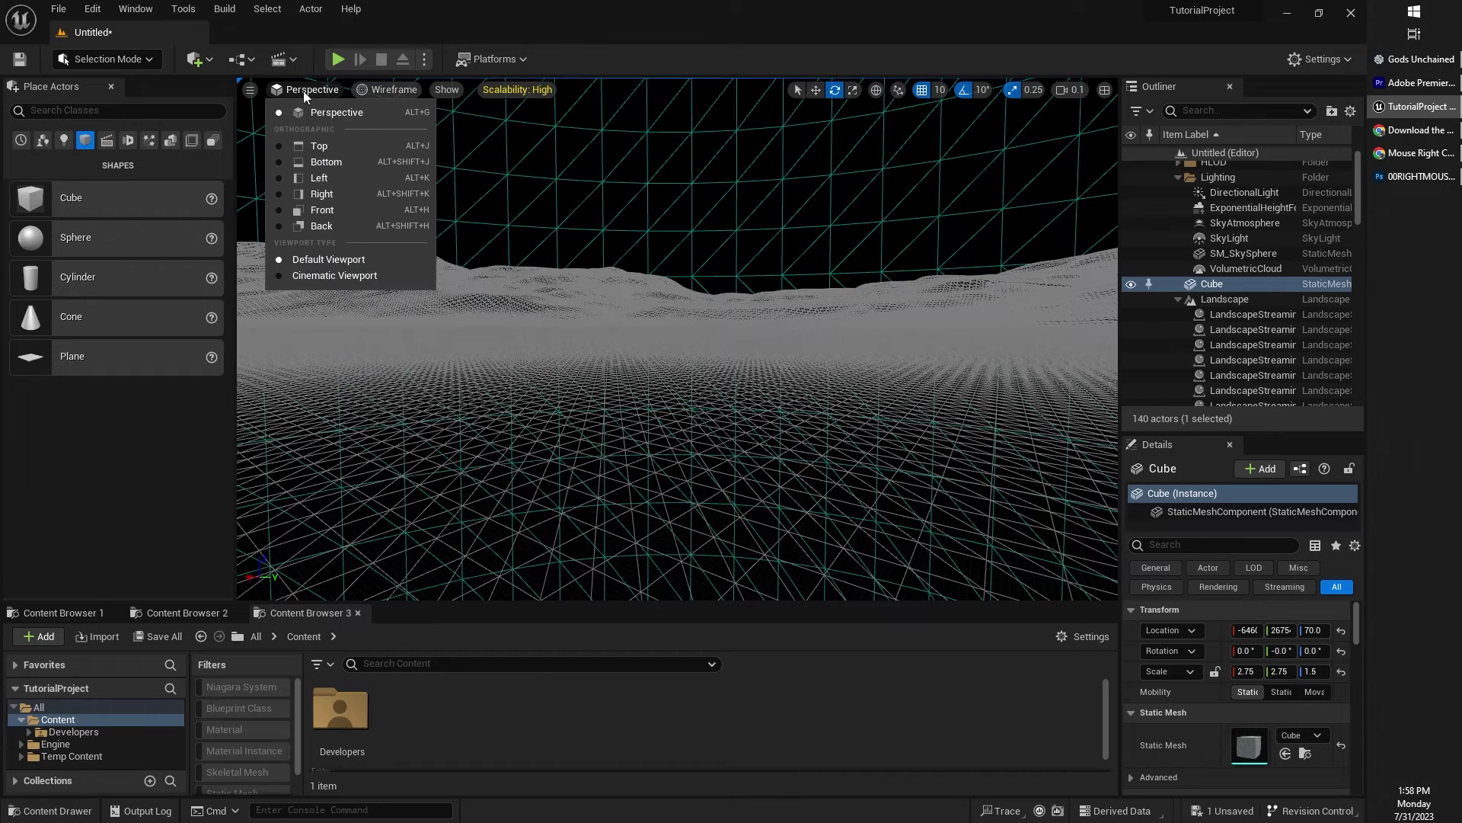
click(249, 91)
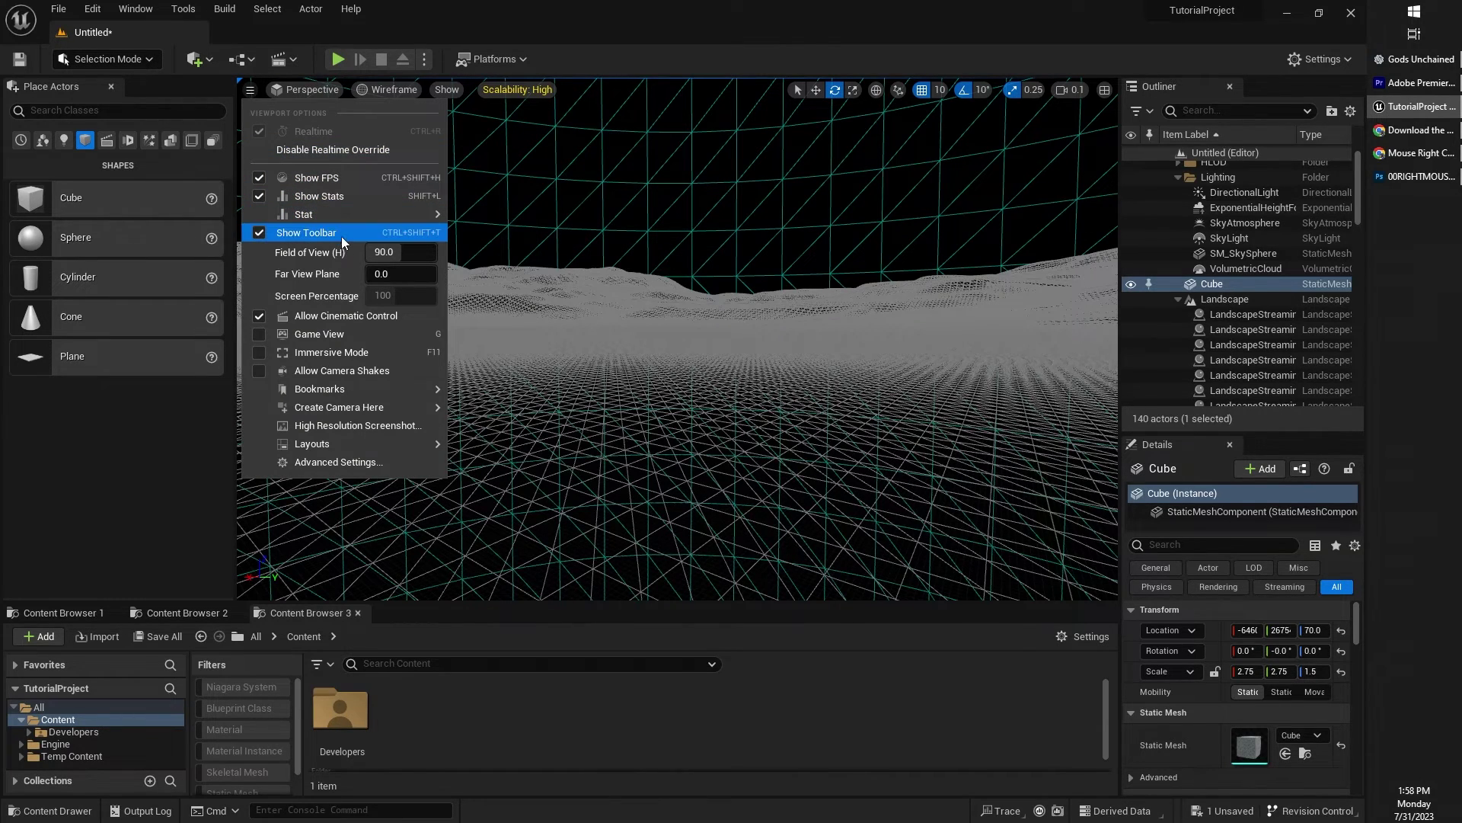
mouse_move(340, 411)
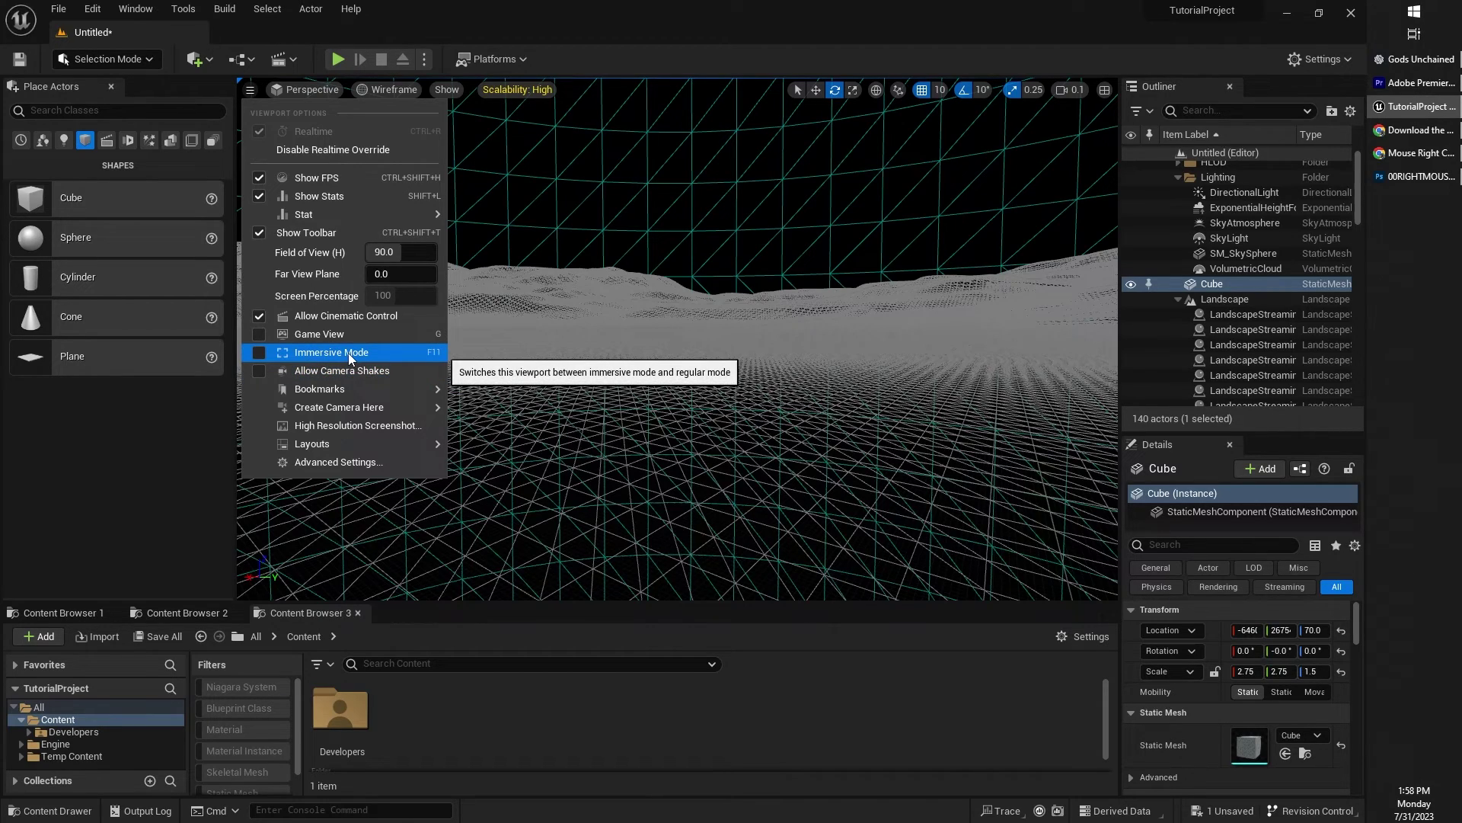
- Switch the viewport's view mode from Wireframe back to Lit
right_drag(637, 321, 713, 398)
click(388, 90)
click(403, 131)
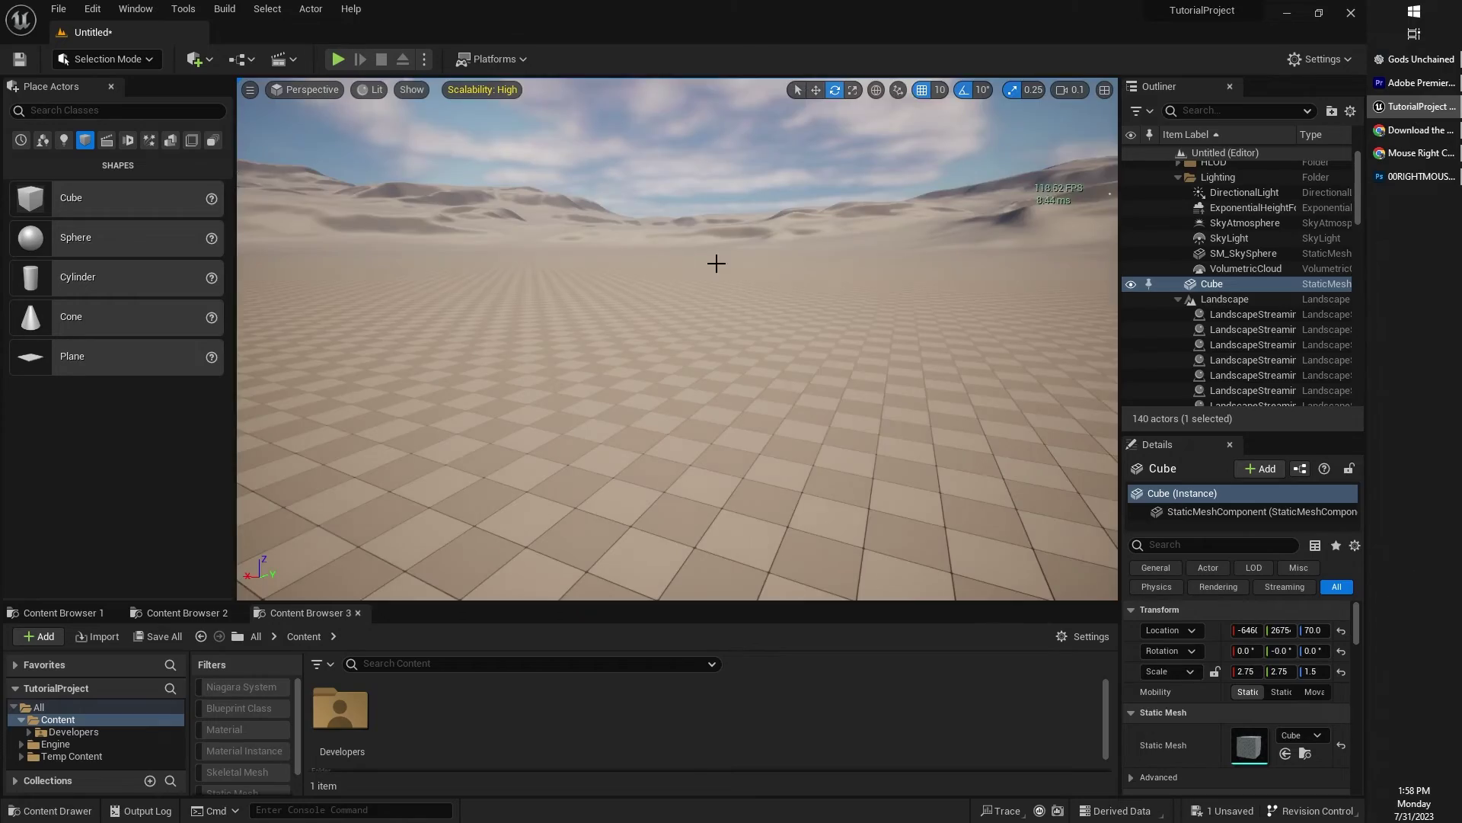
- Look and move around the landscape in Immersive Mode, and return the viewport to regular mode
key(F11)
scroll(754, 297, down, 1)
right_drag(754, 297, 1134, 411)
key(w)
scroll(1043, 404, up, 2)
right_drag(757, 365, 757, 290)
key(F11)
right_drag(510, 218, 464, 222)
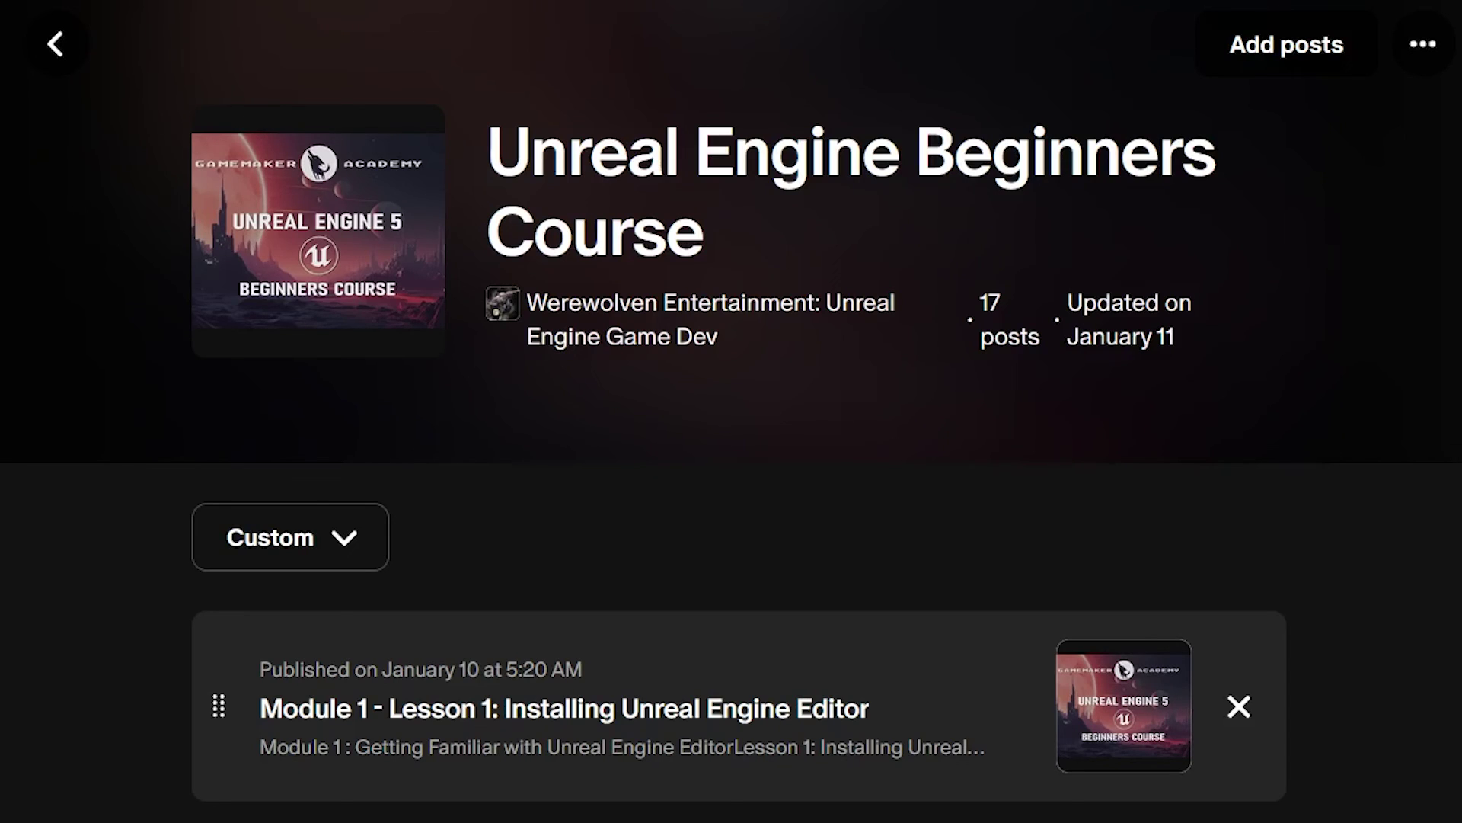
- Browse the Module 1 and Module 2 lesson posts on the Unreal Engine Beginners Course web page
scroll(1460, 735, down, 20)
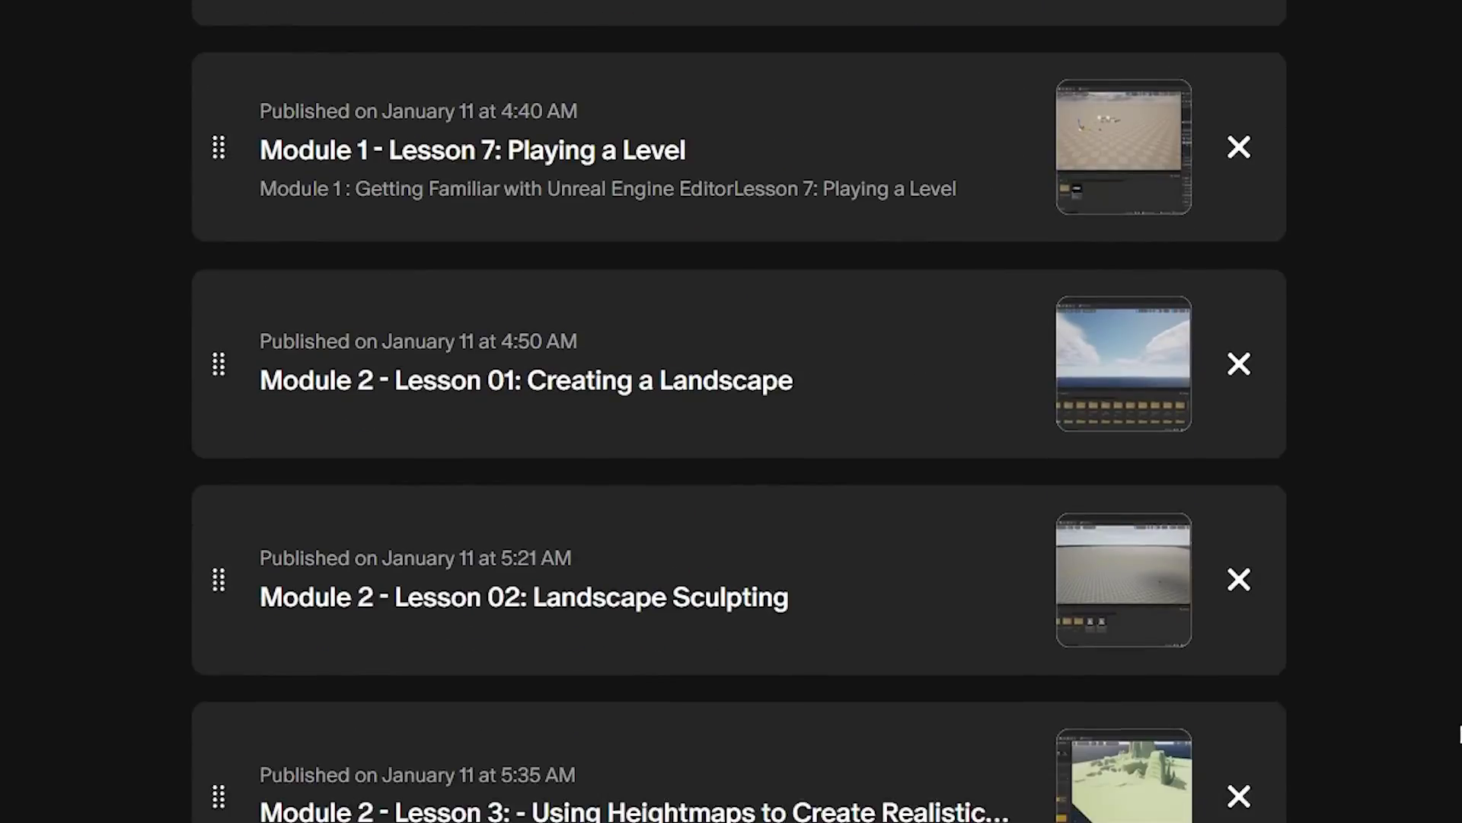
scroll(1460, 735, down, 15)
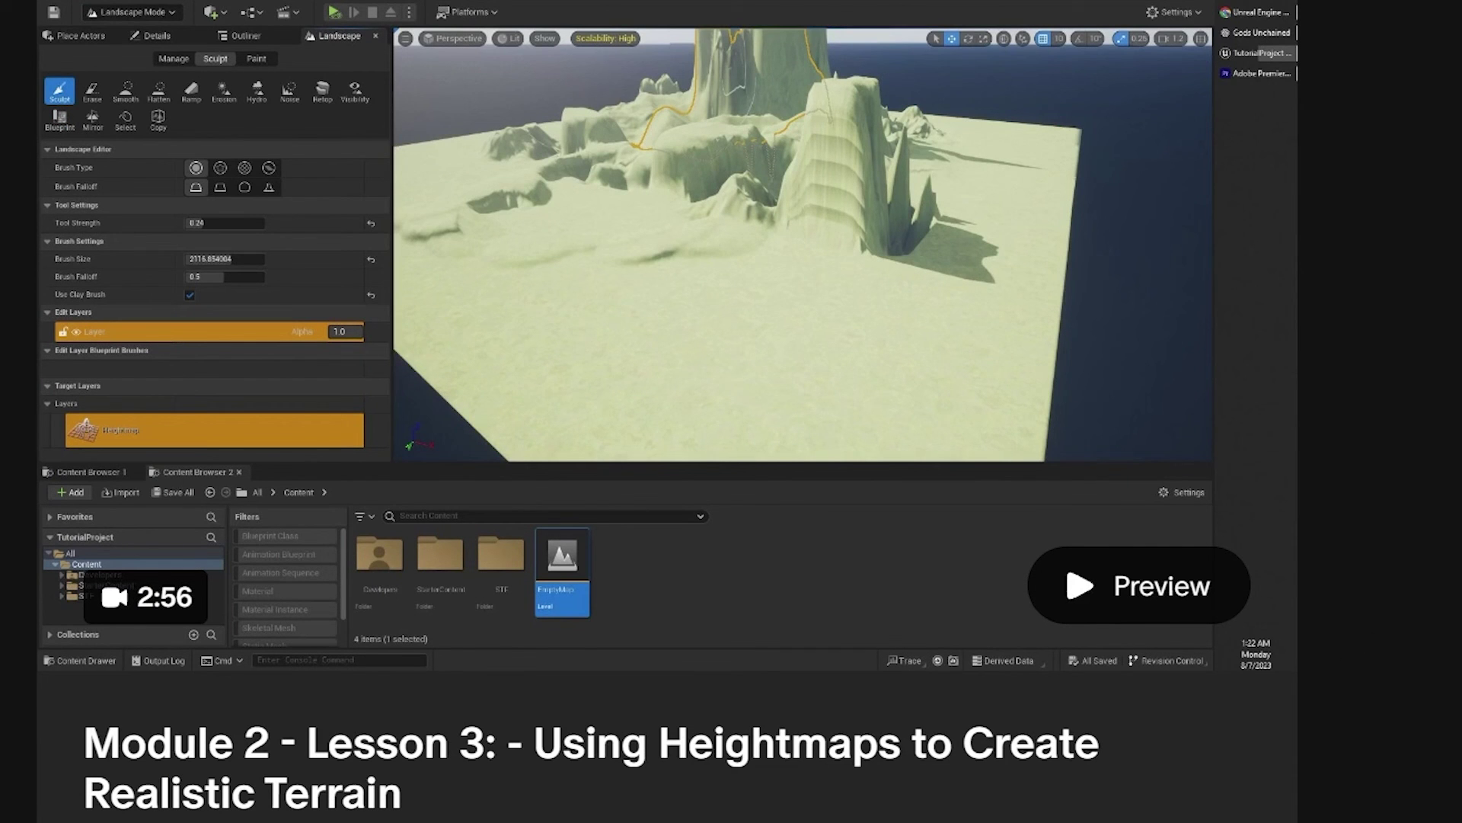
scroll(1309, 593, down, 20)
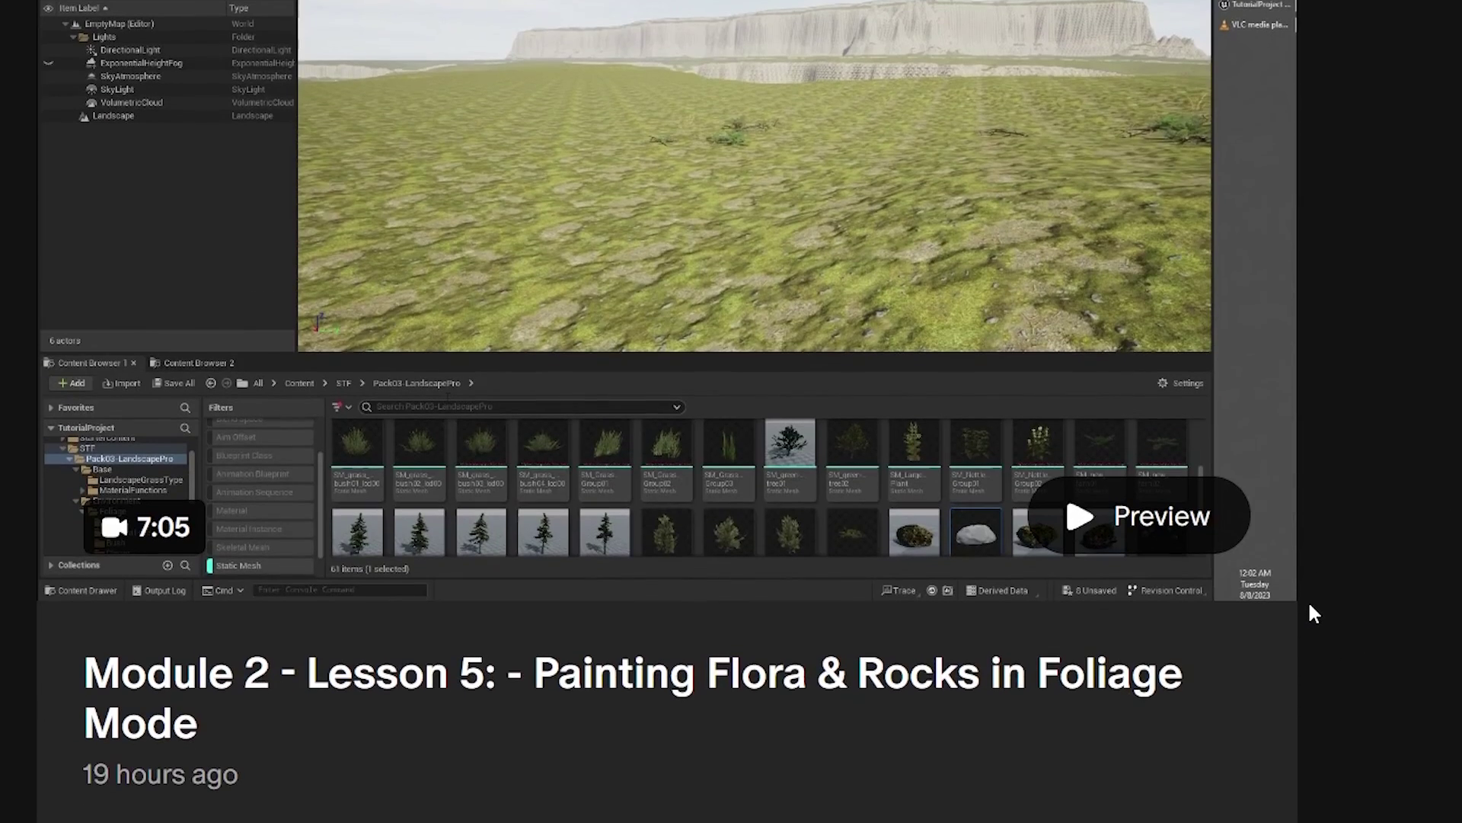